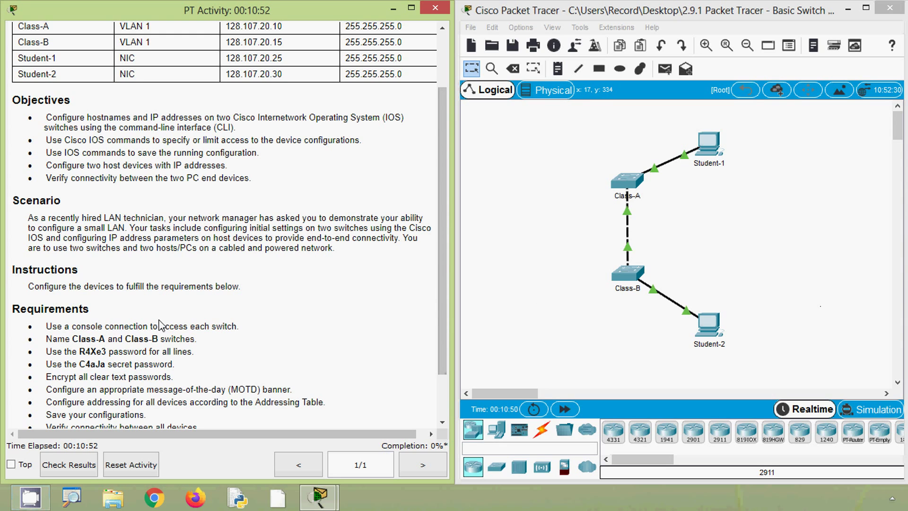
# Connect a console cable from the Console port of switch Class-A to the RS 232 port of Student-1.
pyautogui.scroll(-3, 86, 307)
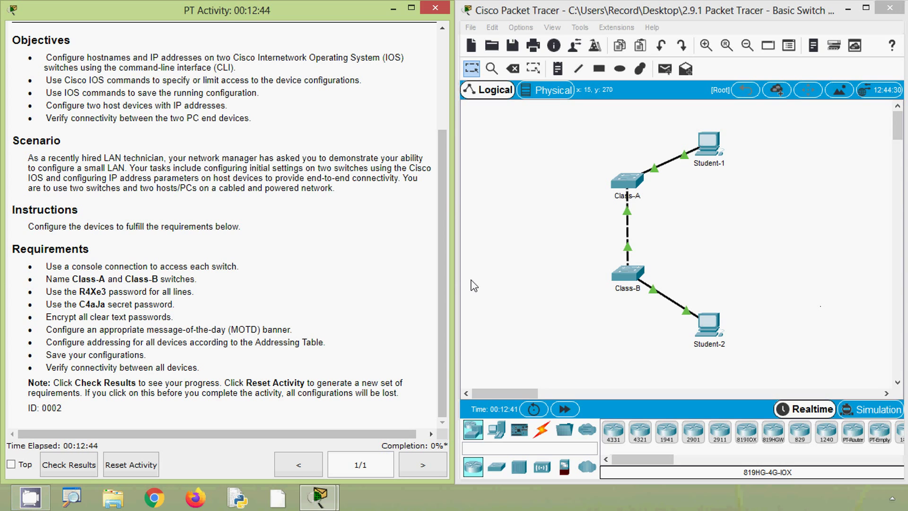
pyautogui.click(544, 430)
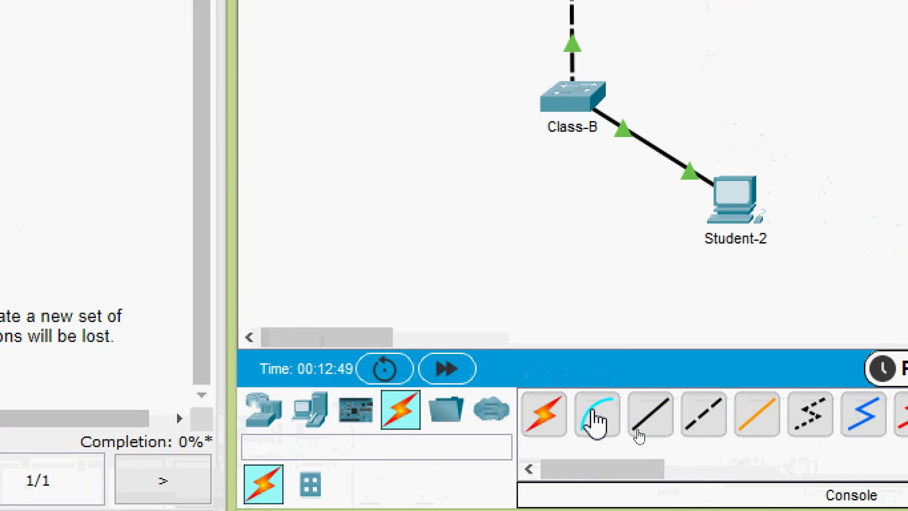
pyautogui.click(597, 418)
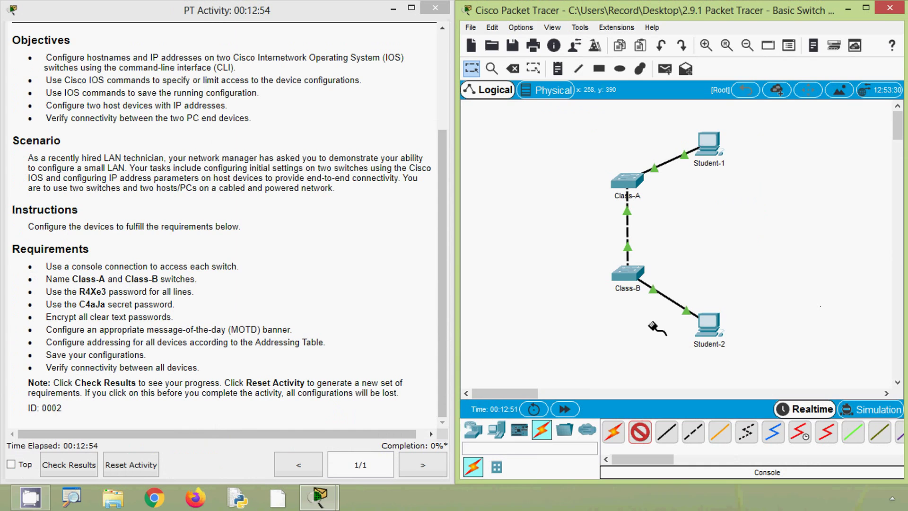
pyautogui.click(628, 180)
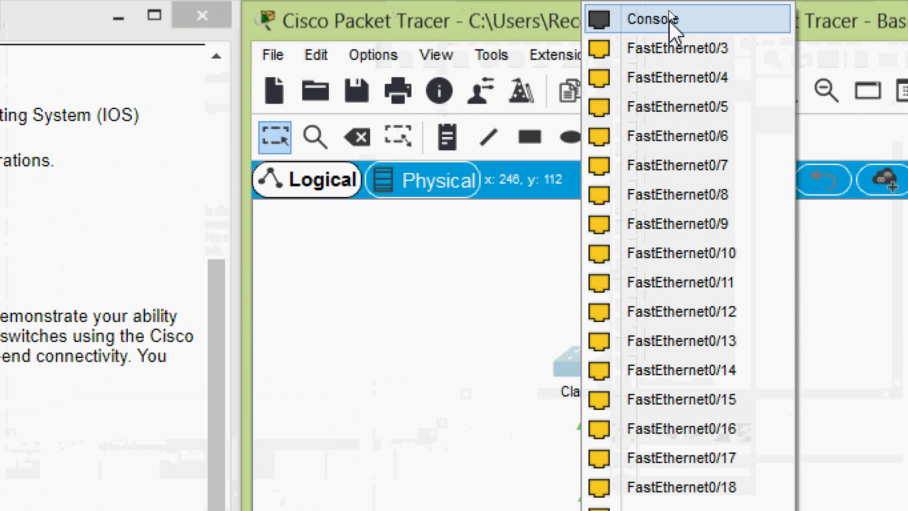
pyautogui.click(671, 20)
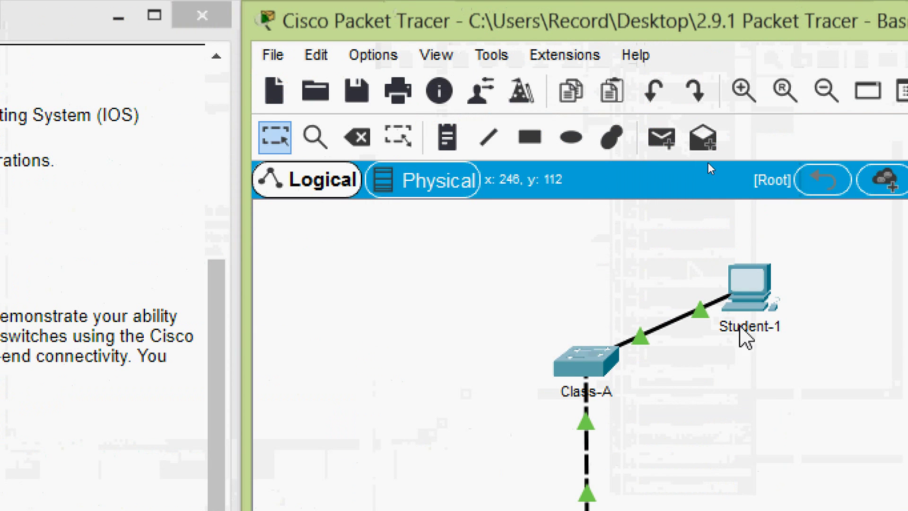
pyautogui.click(752, 306)
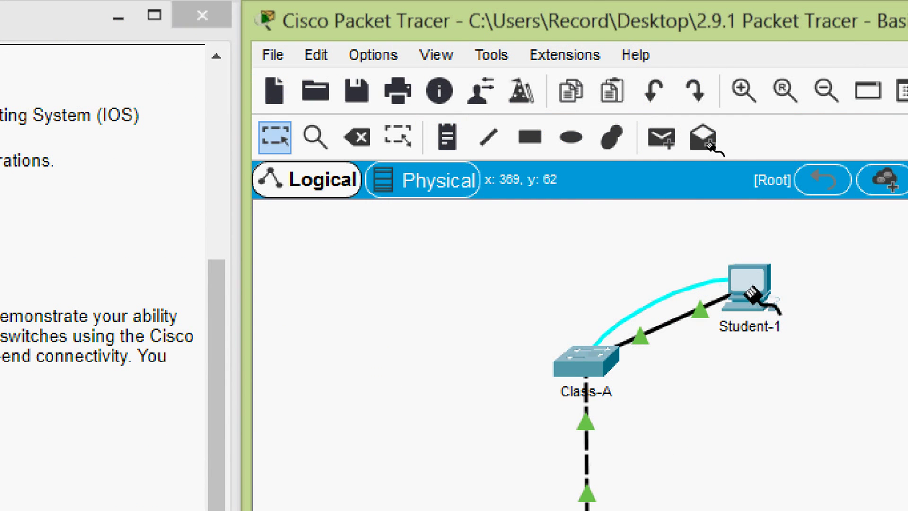
pyautogui.click(752, 288)
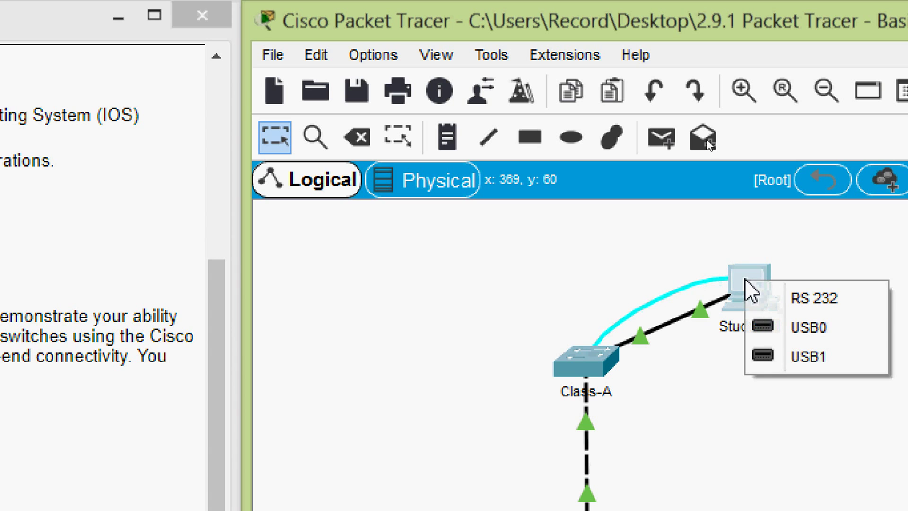
pyautogui.click(781, 308)
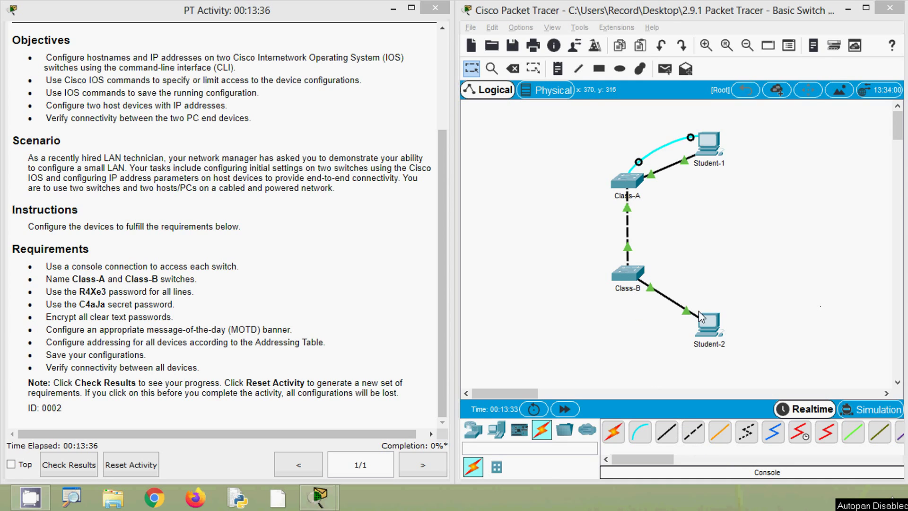
# Connect a console cable from the Console port of switch Class-B to the RS 232 port of Student-2.
pyautogui.click(647, 437)
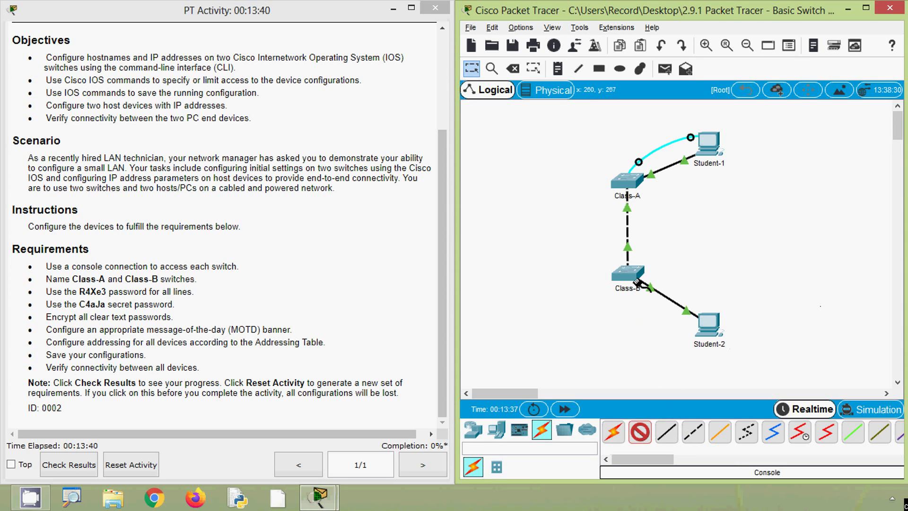
pyautogui.click(632, 274)
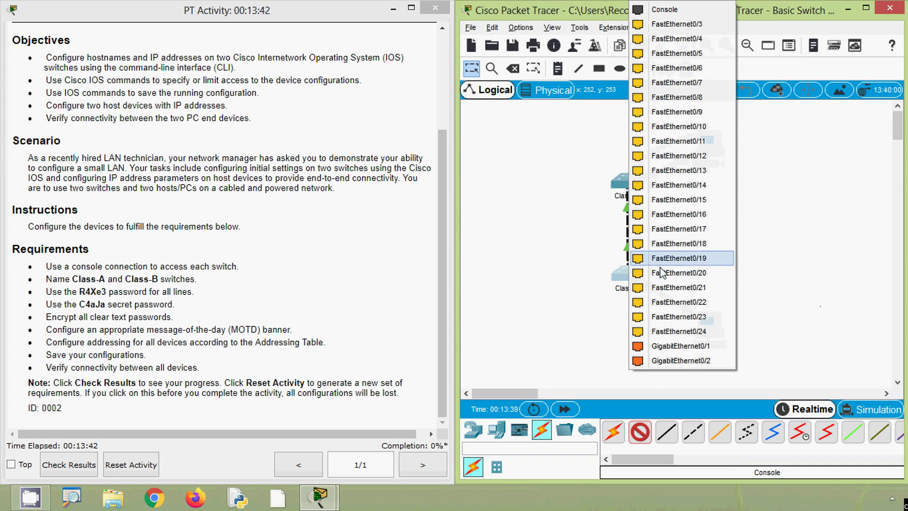
pyautogui.click(696, 18)
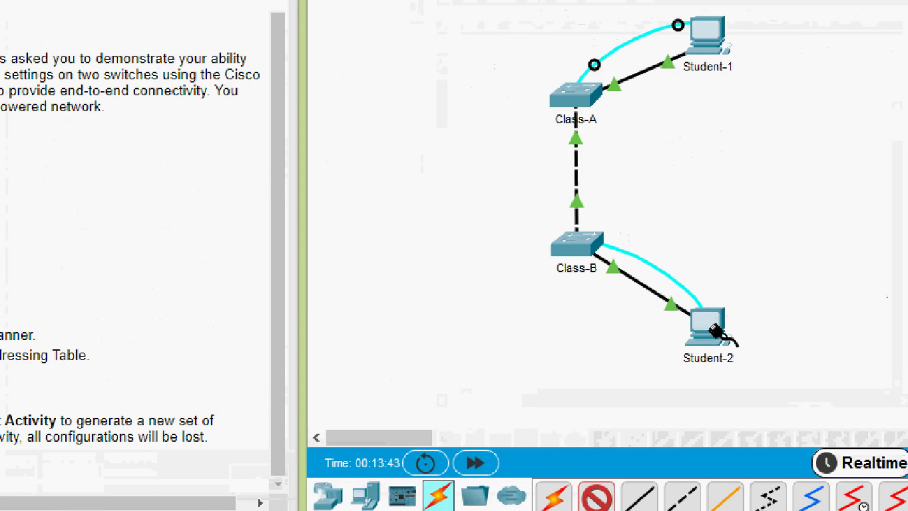
pyautogui.click(718, 333)
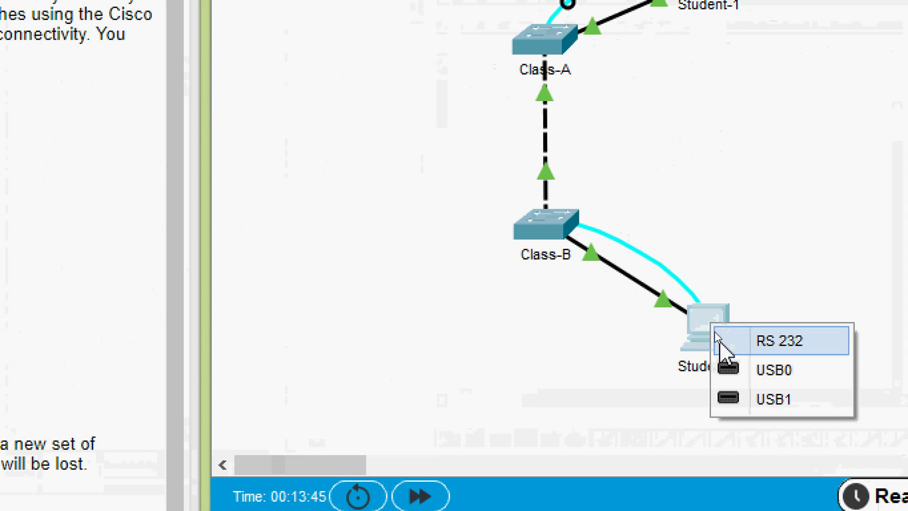
pyautogui.click(751, 342)
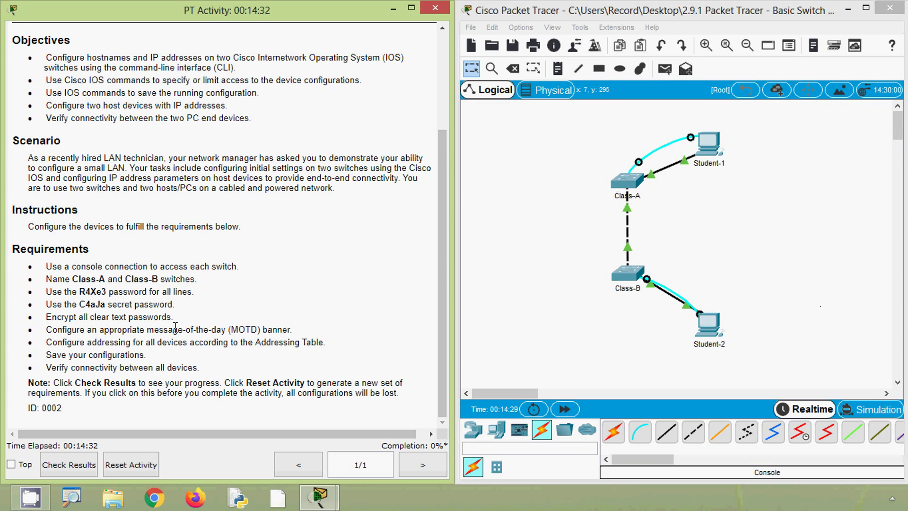
# Open a terminal session on Student-1 with the default port settings and start the Class-A switch's command line.
pyautogui.moveTo(45, 279); pyautogui.dragTo(140, 283)
pyautogui.click(157, 284)
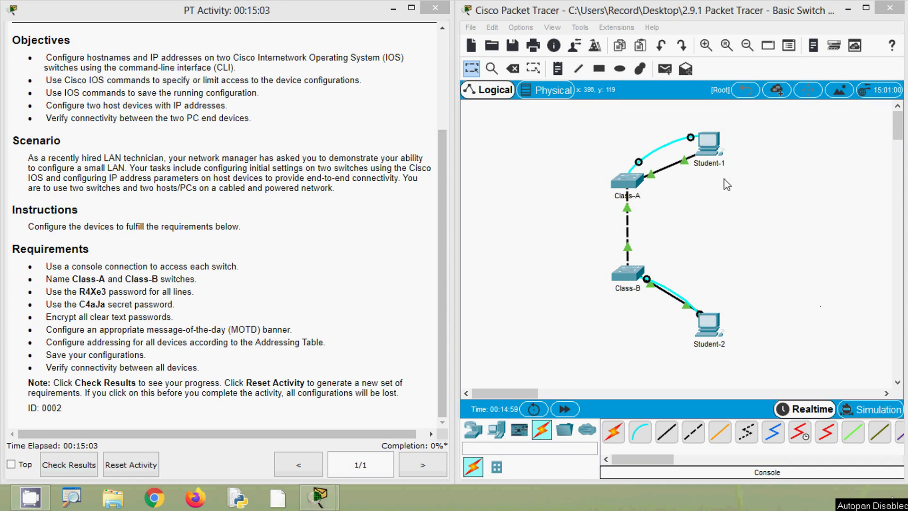
pyautogui.click(712, 151)
pyautogui.click(712, 150)
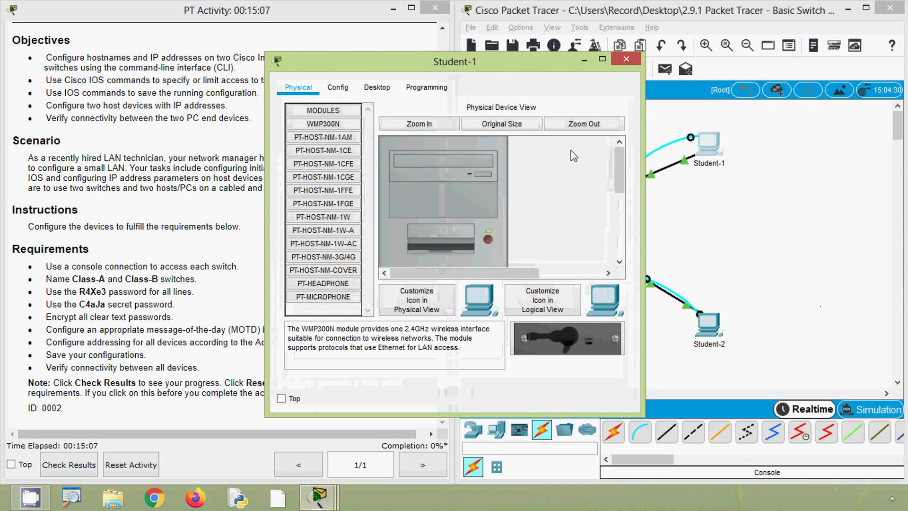
pyautogui.click(377, 89)
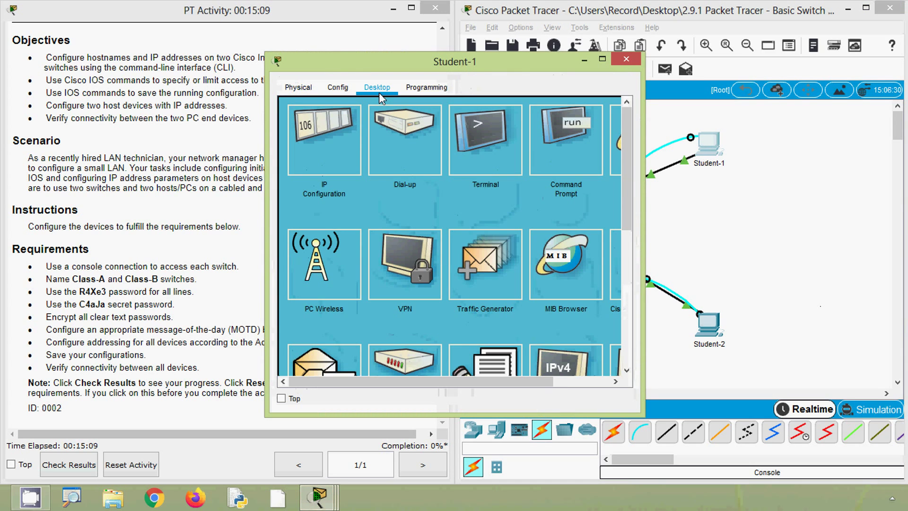
pyautogui.click(491, 161)
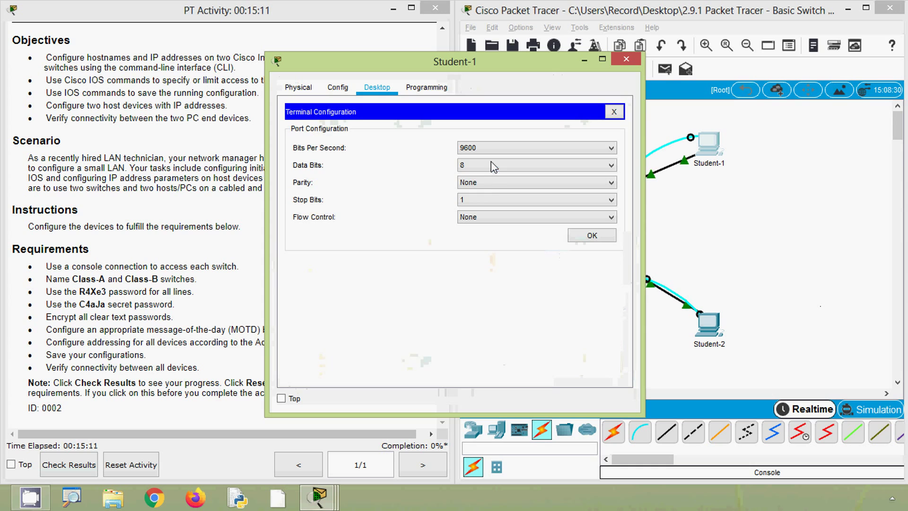
pyautogui.click(577, 237)
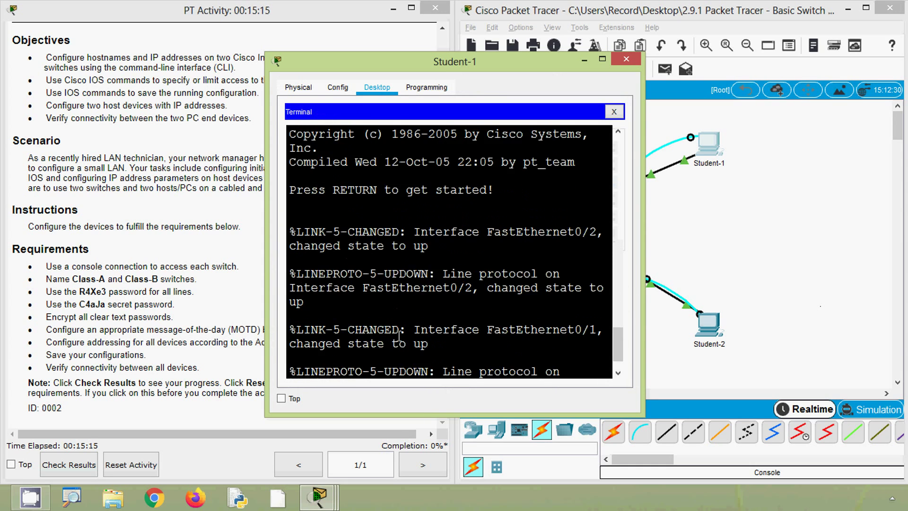
pyautogui.press('Return')
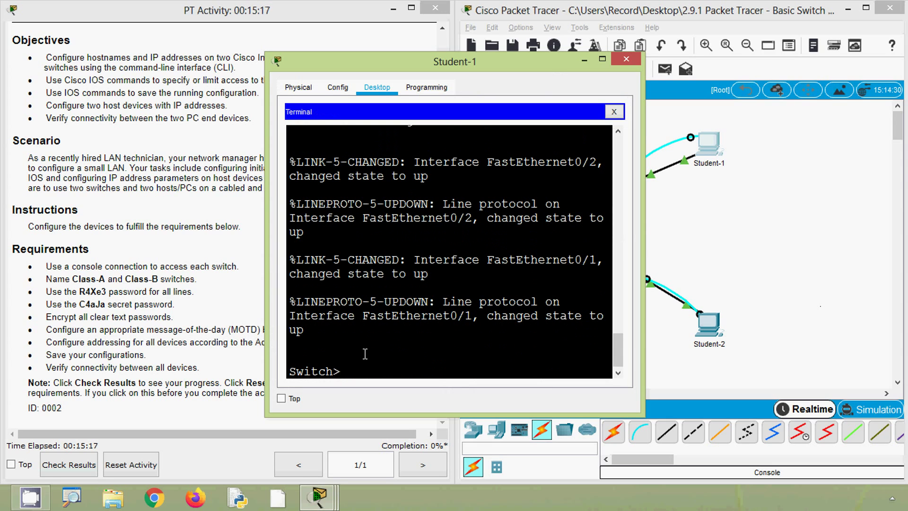
pyautogui.moveTo(539, 61); pyautogui.dragTo(457, 63)
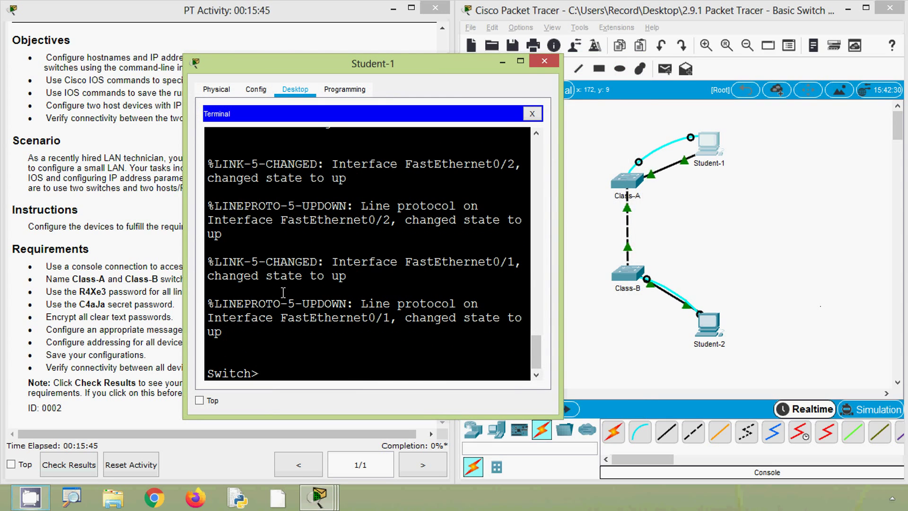
pyautogui.moveTo(350, 64); pyautogui.dragTo(438, 39)
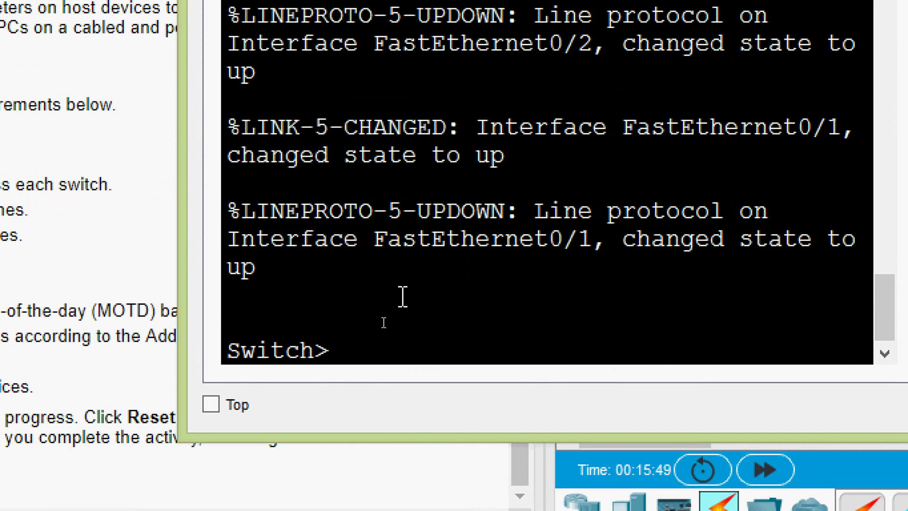
# Enter privileged EXEC mode with enable and global configuration mode with configure terminal on the switch connected to Student-1.
pyautogui.write('ena')
pyautogui.press('Tab')
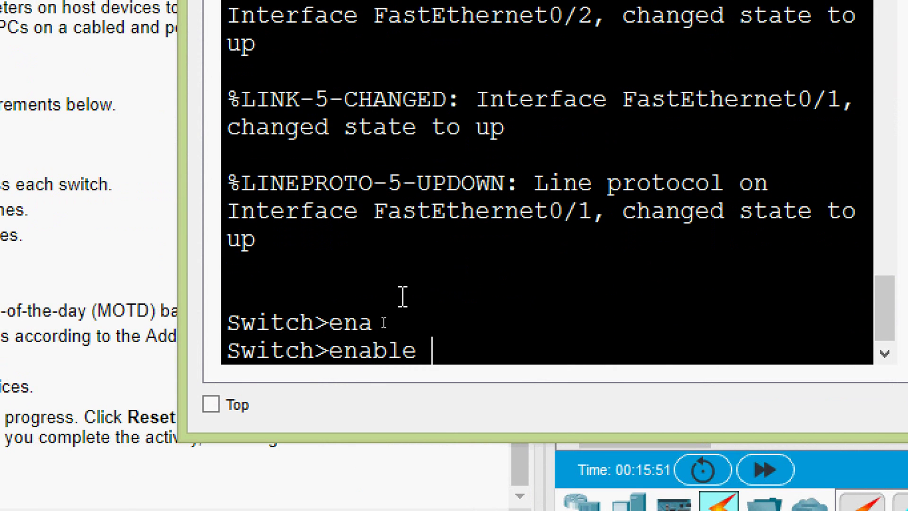
pyautogui.press('Return')
pyautogui.write('configure')
pyautogui.press('Tab')
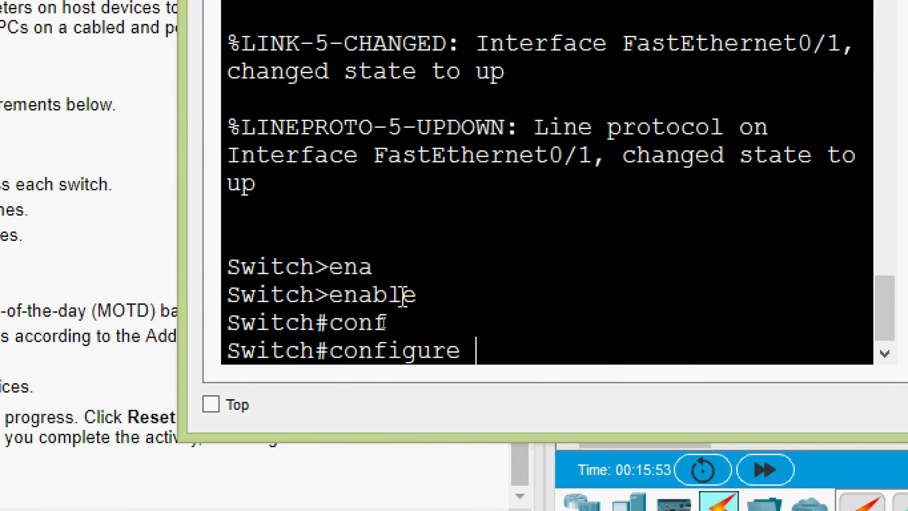
pyautogui.press('Tab')
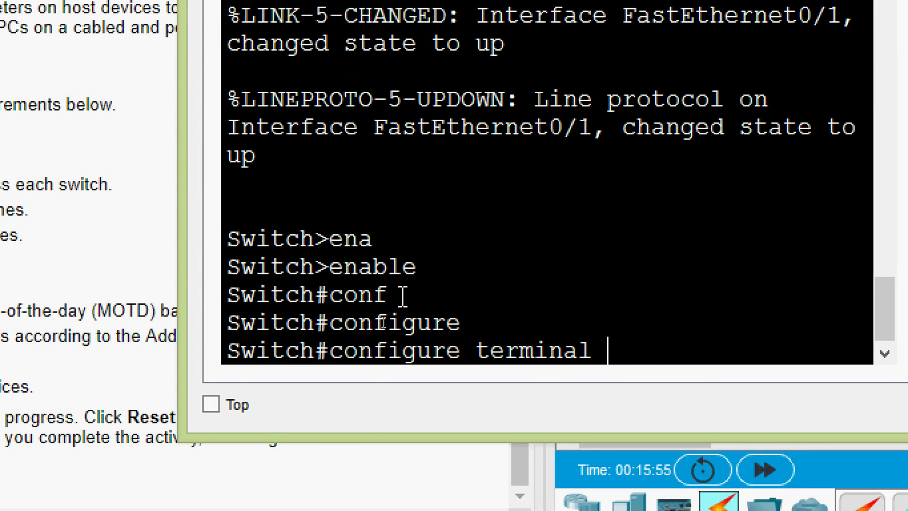
pyautogui.press('Return')
# Set the switch's hostname to Class-A and close the Student-1 window.
pyautogui.write('host')
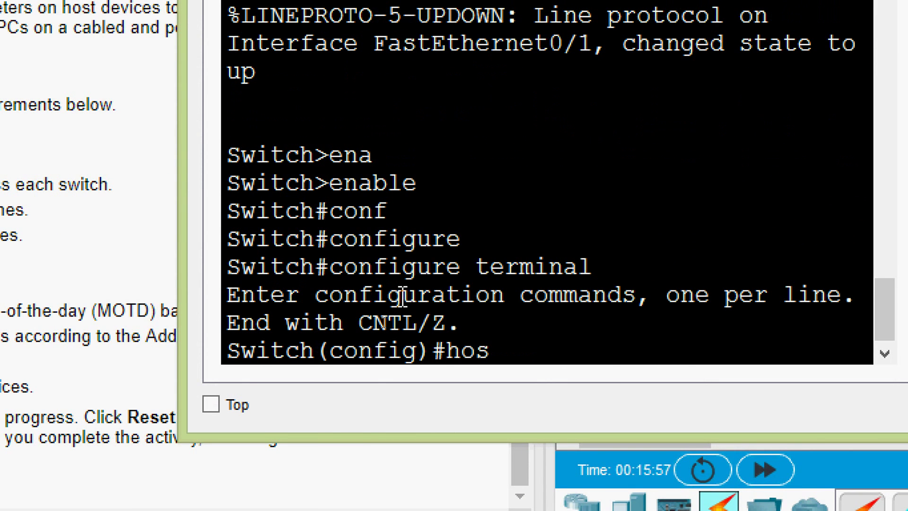
pyautogui.press('Tab')
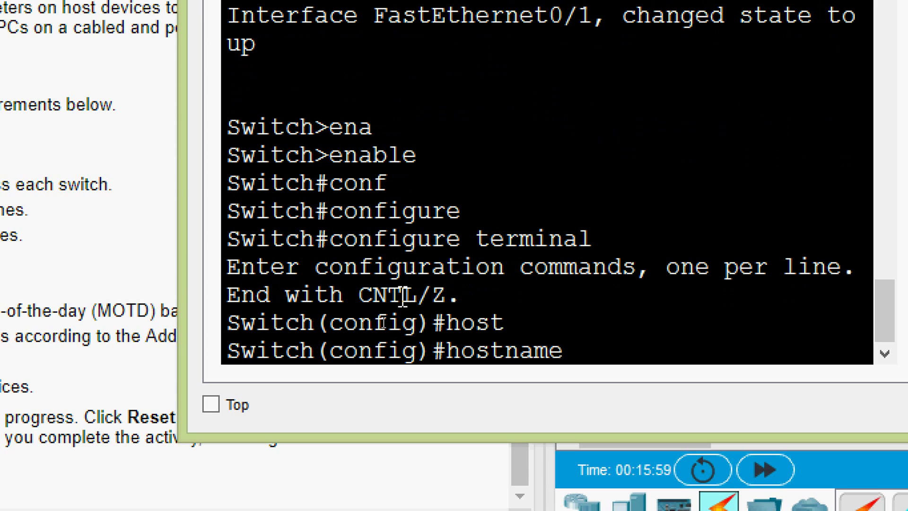
pyautogui.write('Class-A')
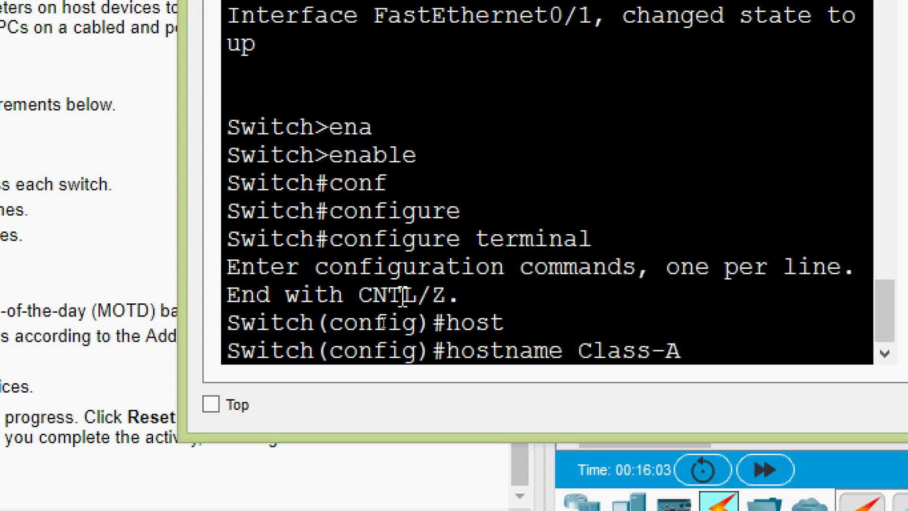
pyautogui.press('Return')
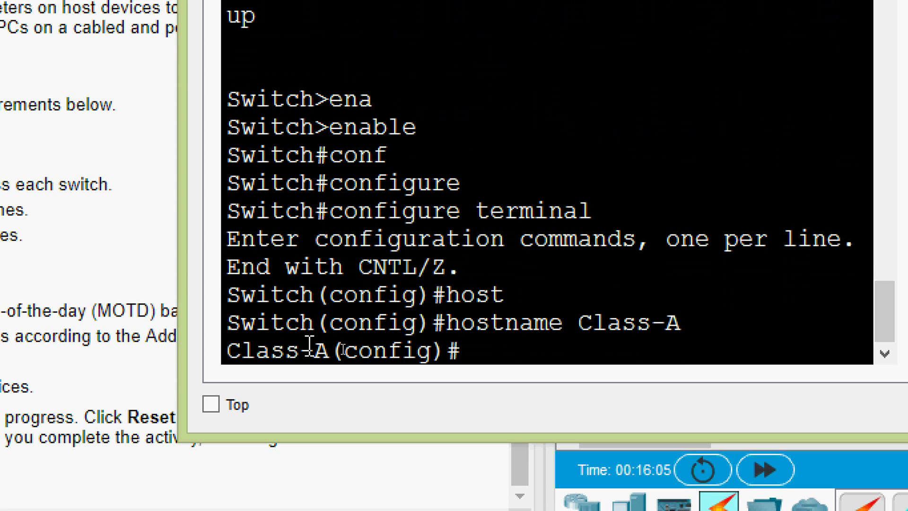
pyautogui.moveTo(331, 351); pyautogui.dragTo(225, 360)
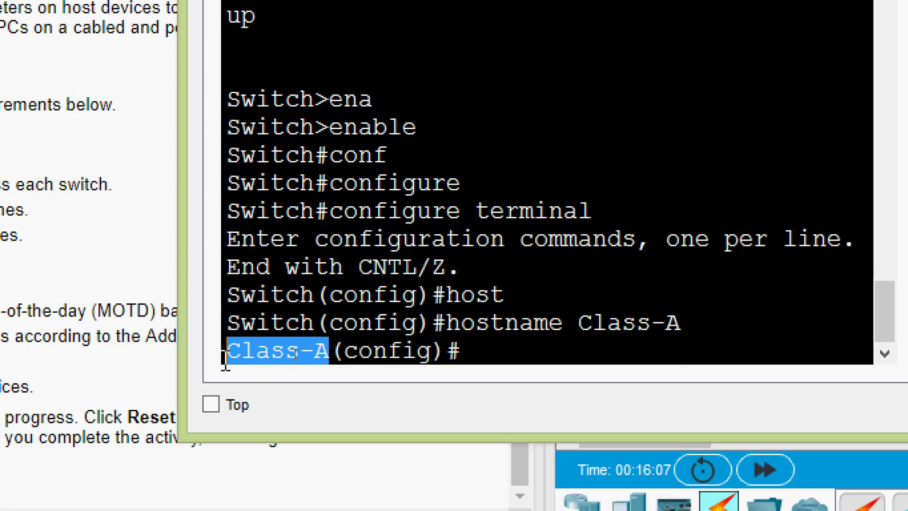
pyautogui.click(349, 351)
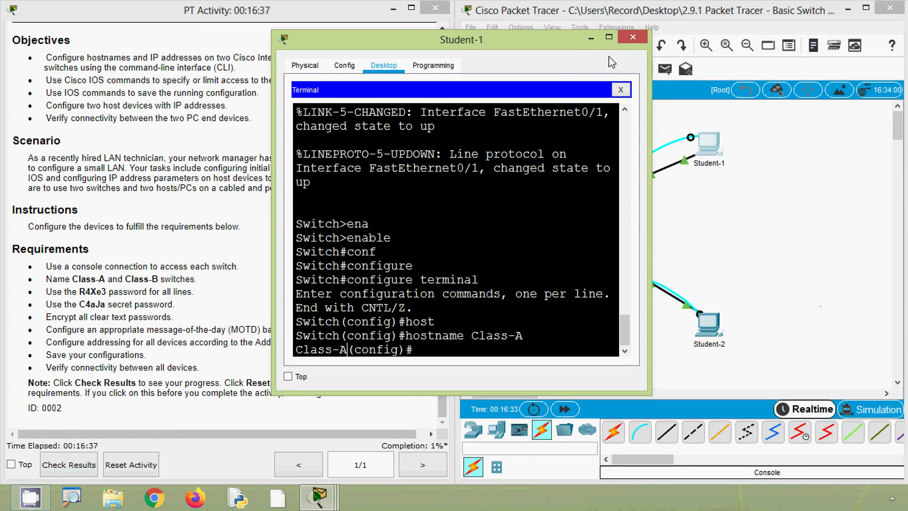
pyautogui.click(632, 40)
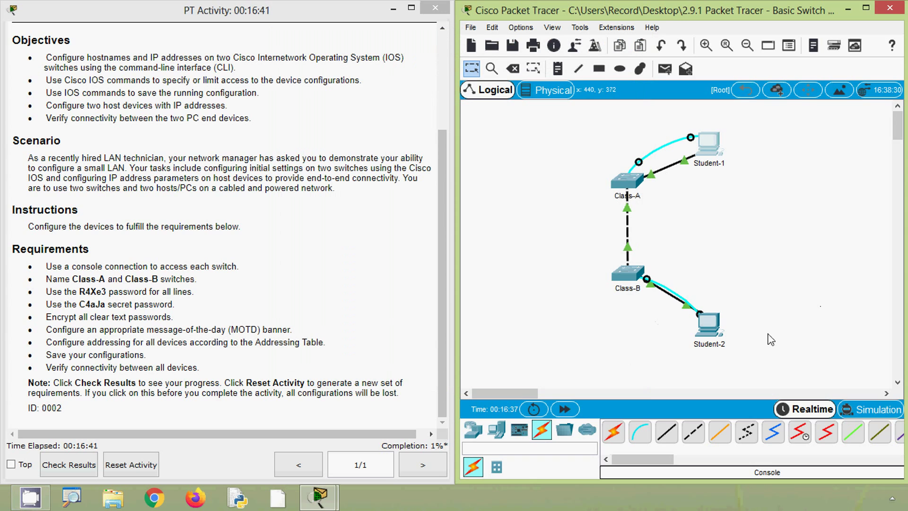
# Open a terminal session on Student-2 with the default port settings and start the Class-B switch's command line.
pyautogui.click(708, 327)
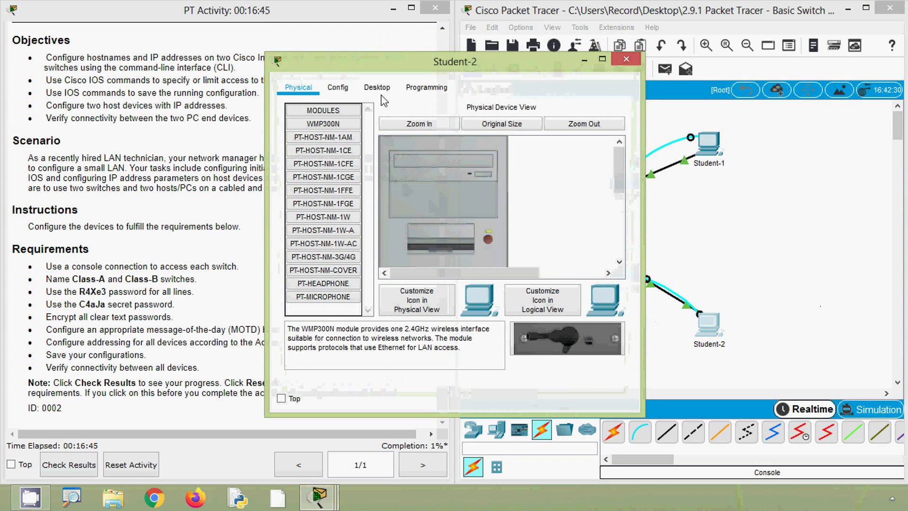
pyautogui.click(377, 88)
pyautogui.click(489, 130)
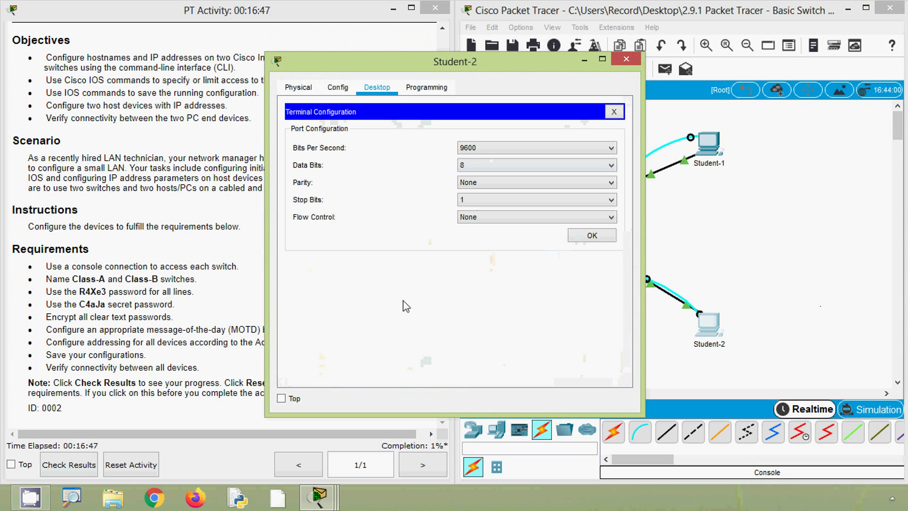
pyautogui.click(591, 236)
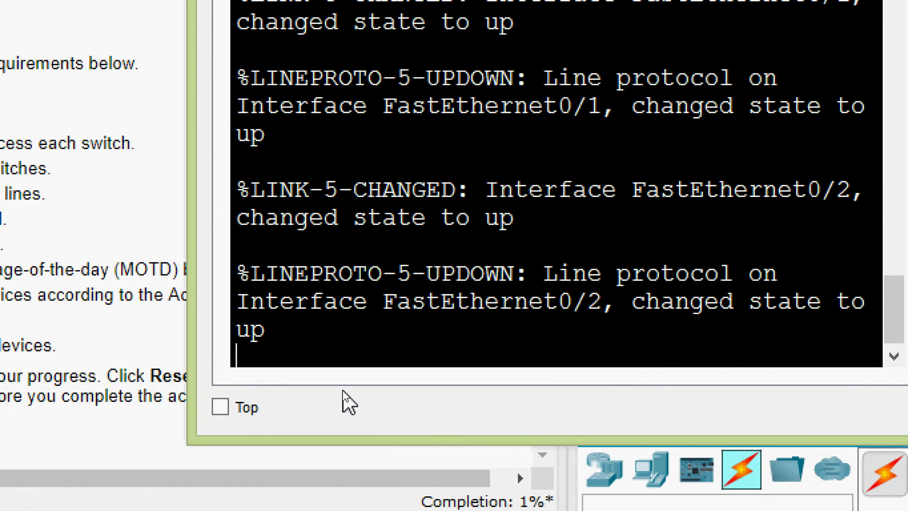
pyautogui.press('Return')
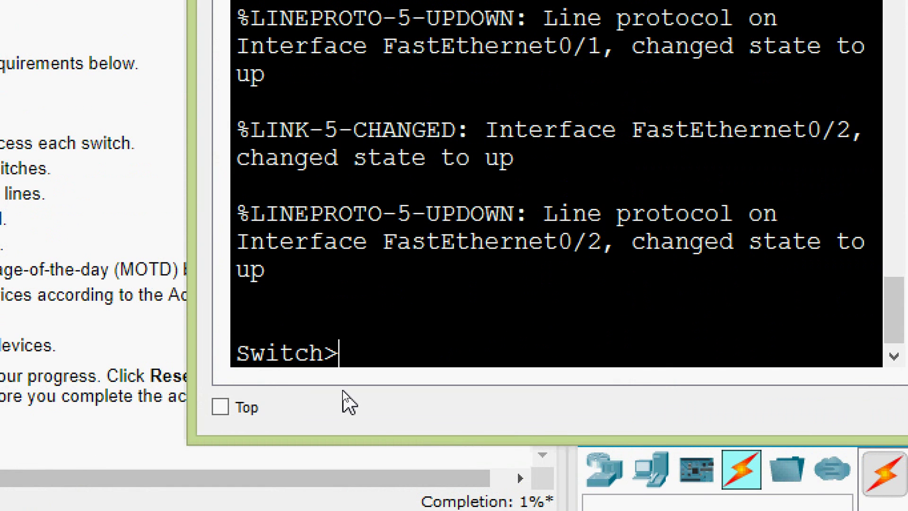
# Enter privileged EXEC mode with enable and global configuration mode with configure terminal on the switch connected to Student-2.
pyautogui.write('ena')
pyautogui.press('Tab')
pyautogui.press('Return')
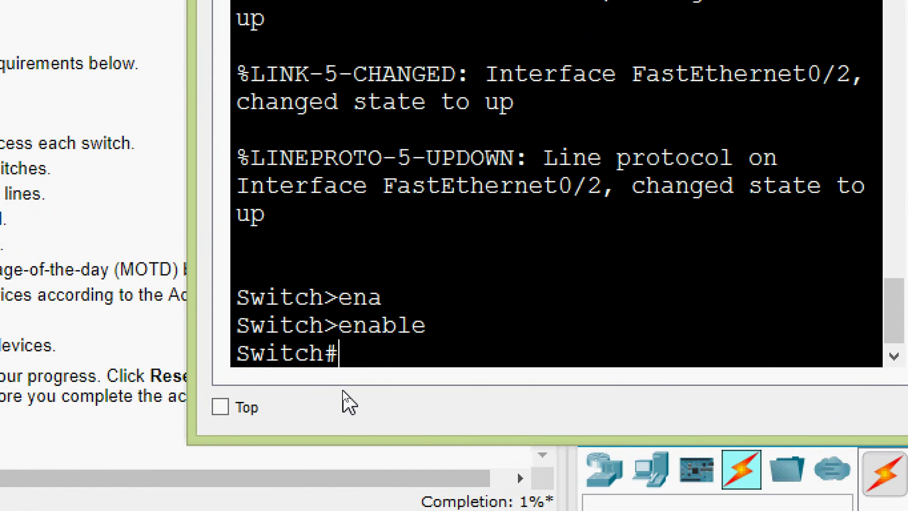
pyautogui.write('conf')
pyautogui.press('Tab')
pyautogui.write('t')
pyautogui.press('Tab')
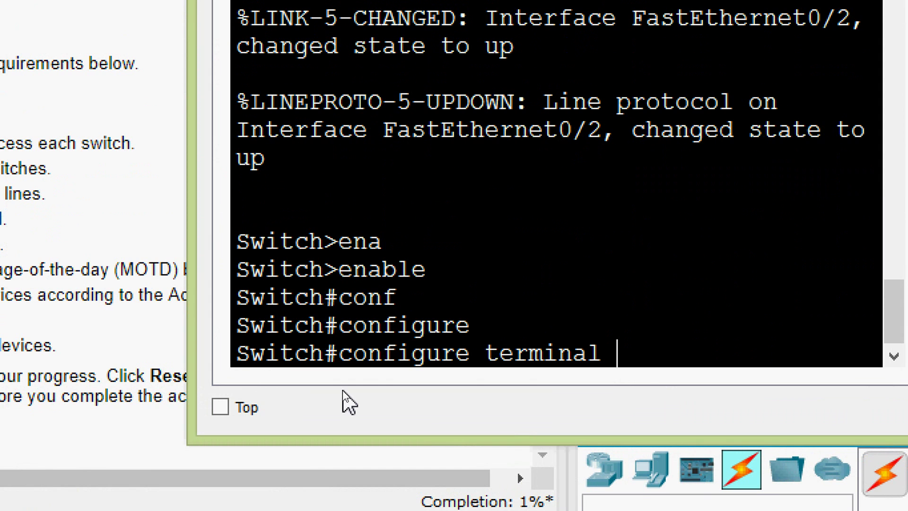
pyautogui.press('Return')
# Set the hostname of the switch connected to Student-2 to Class-B.
pyautogui.write('host')
pyautogui.press('Tab')
pyautogui.write('C')
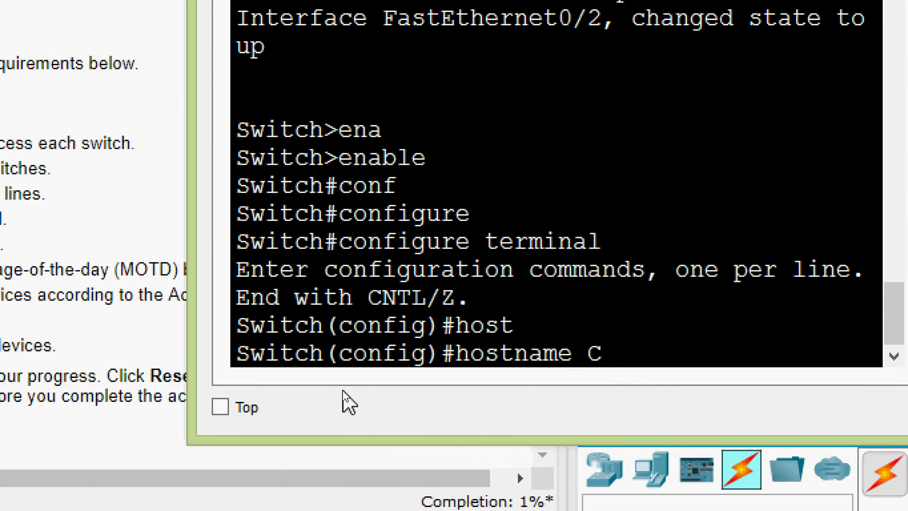
pyautogui.write('lass-')
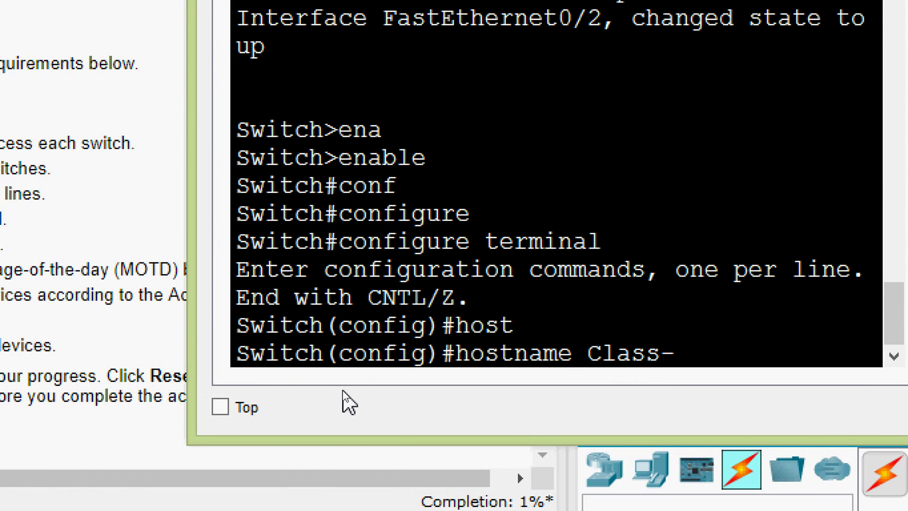
pyautogui.write('B')
pyautogui.press('Return')
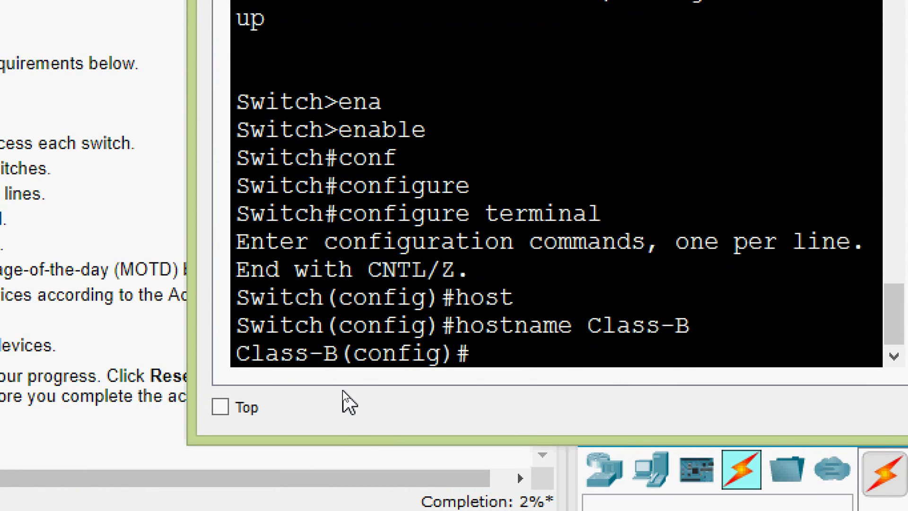
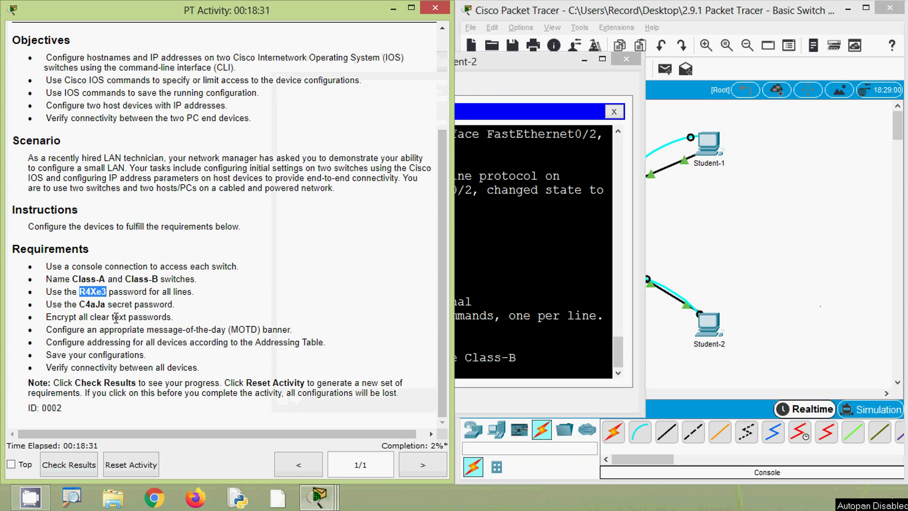
# Enter line configuration mode for console 0 on Class-B through the Student-2 terminal.
pyautogui.click(520, 305)
pyautogui.moveTo(511, 70); pyautogui.dragTo(606, 90)
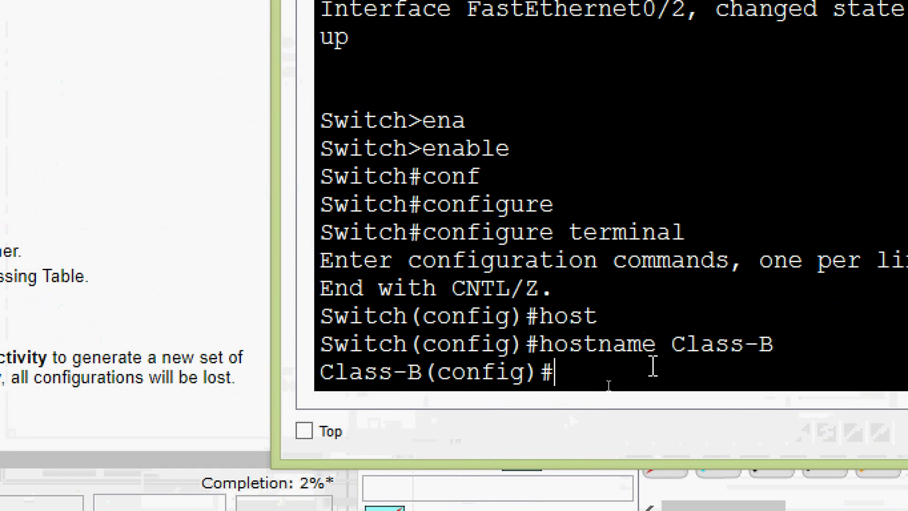
pyautogui.write('line')
pyautogui.press('Tab')
pyautogui.write('con')
pyautogui.press('Tab')
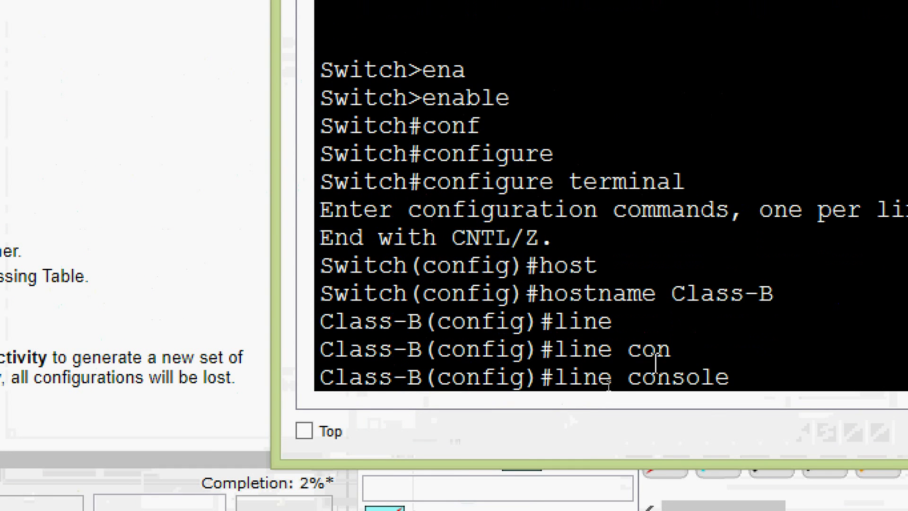
pyautogui.write('0')
pyautogui.press('Return')
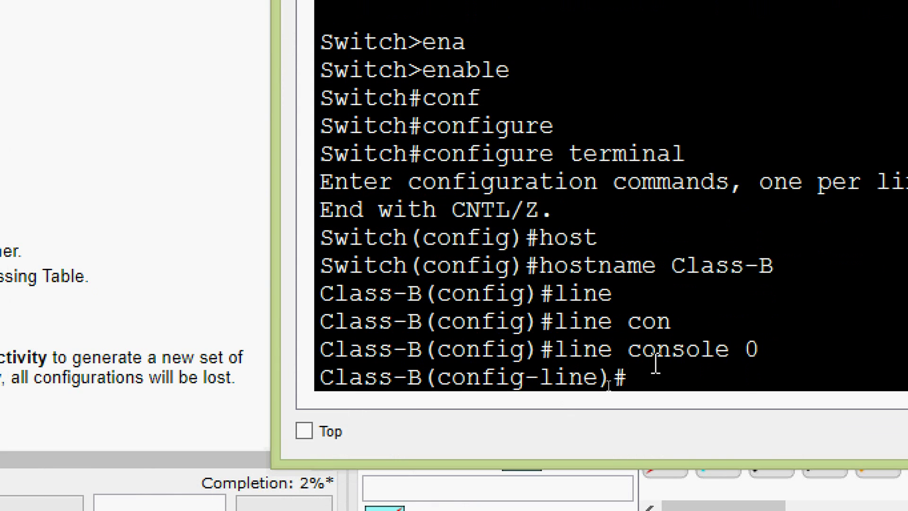
# Set the console line password on Class-B to the copied line password from the requirements.
pyautogui.write('pas')
pyautogui.press('Tab')
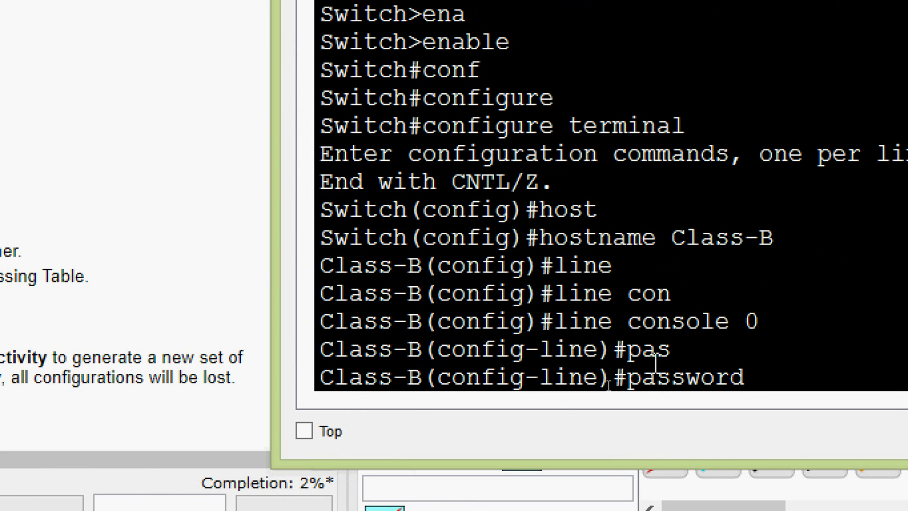
pyautogui.rightClick(774, 374)
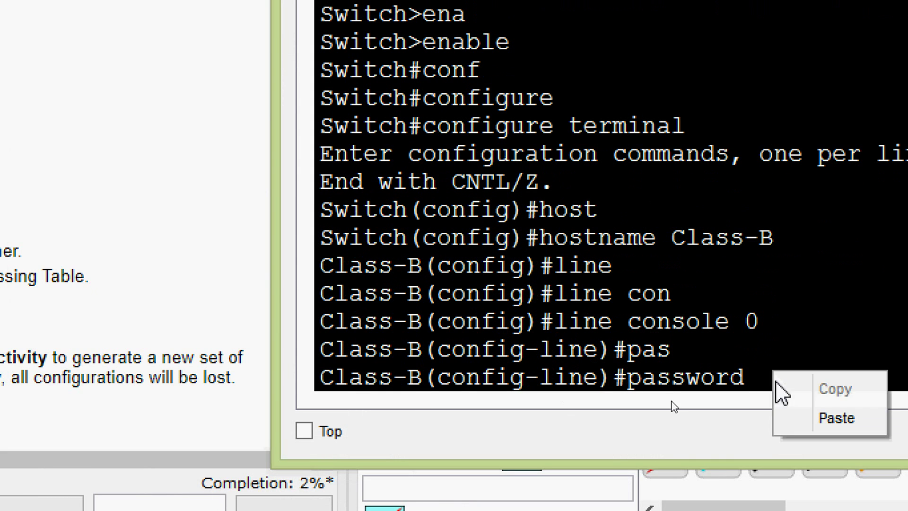
pyautogui.click(788, 419)
pyautogui.press('Return')
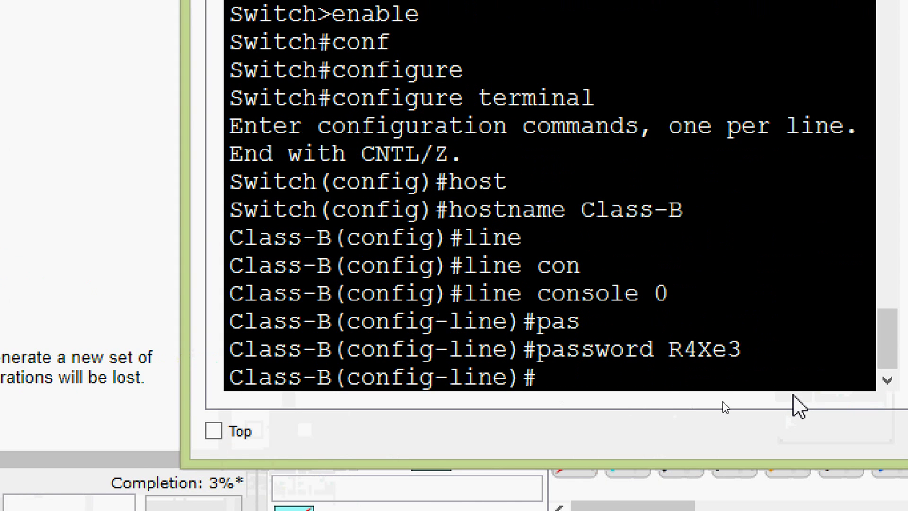
# Enable login on Class-B's console line and exit to global configuration mode.
pyautogui.write('login')
pyautogui.press('Return')
pyautogui.press('Return')
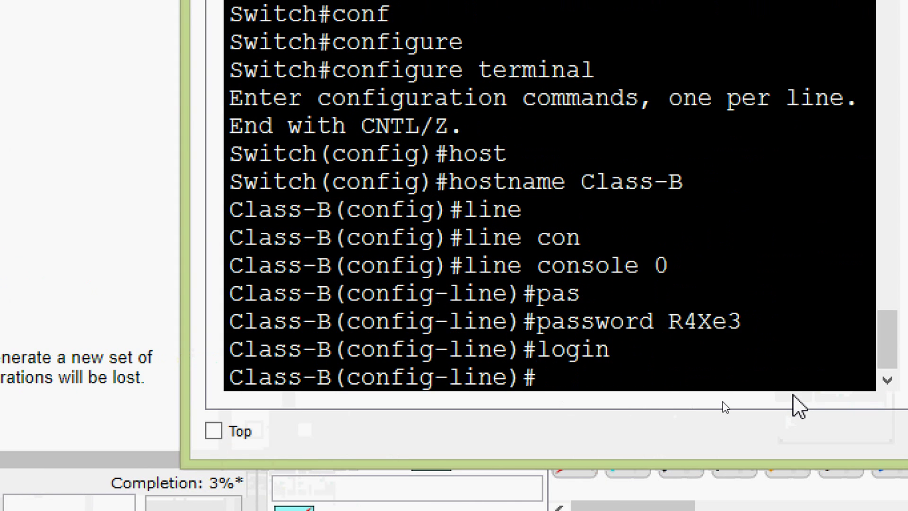
pyautogui.write('exit')
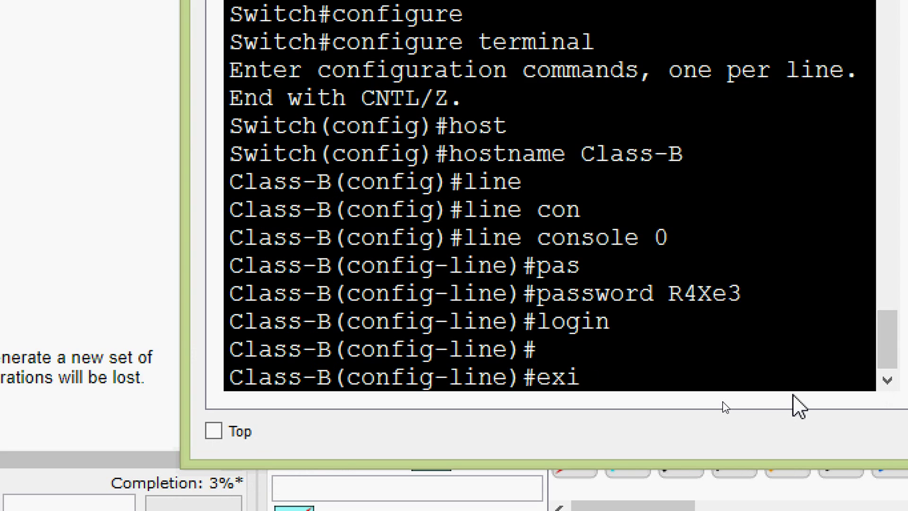
pyautogui.press('Return')
# Enter line configuration mode for vty lines 0 to 15 on Class-B, checking the allowed last line number with ?
pyautogui.write('line')
pyautogui.press('Tab')
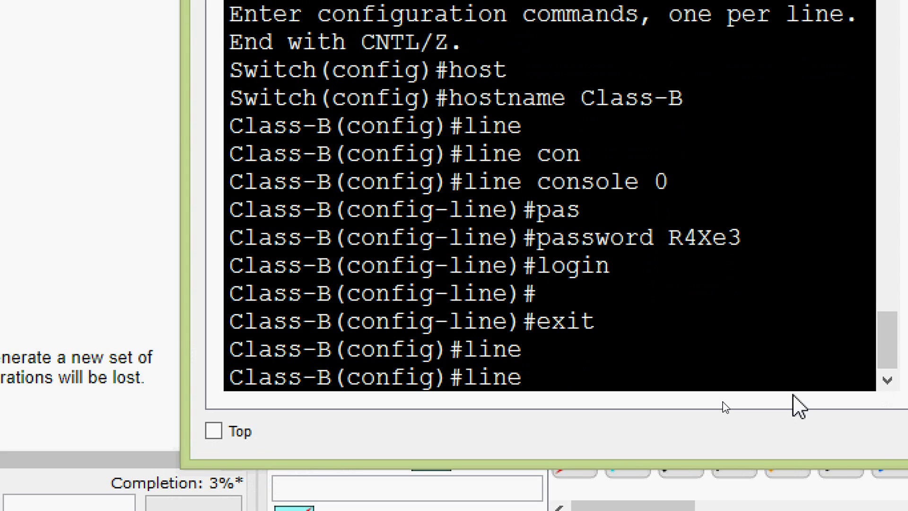
pyautogui.write('vt')
pyautogui.press('Tab')
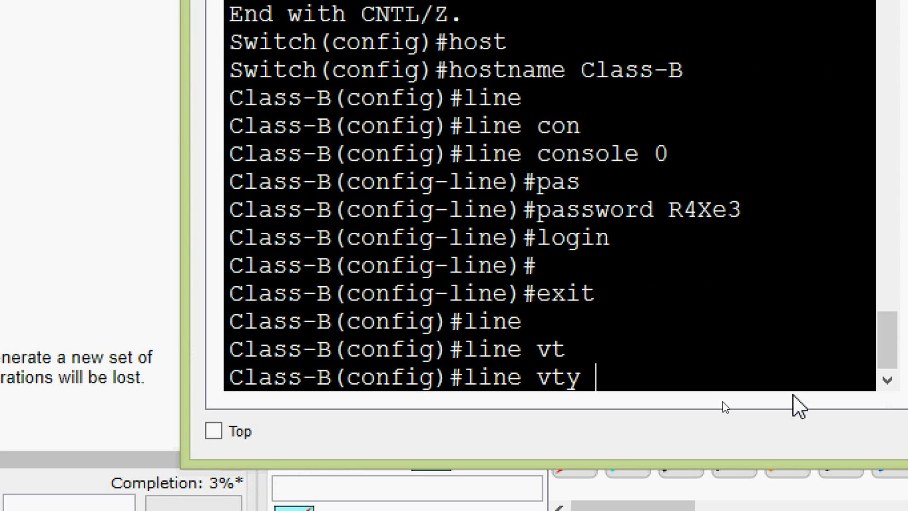
pyautogui.write('0 ?')
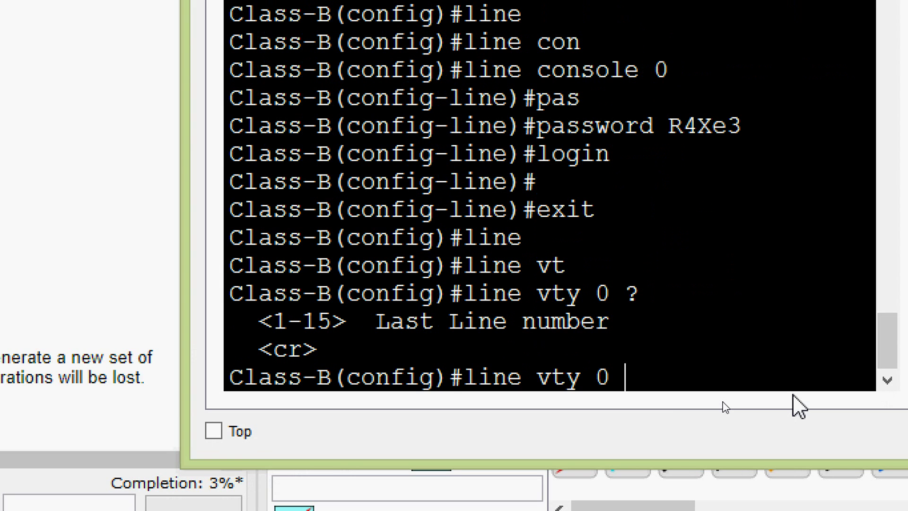
pyautogui.write('15')
pyautogui.press('Return')
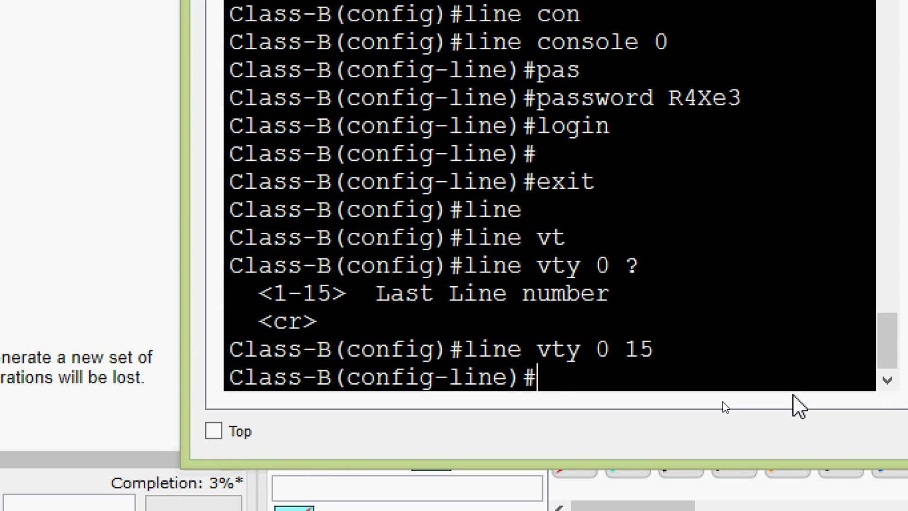
# Set the vty line password on Class-B to the copied line password.
pyautogui.write('pas')
pyautogui.press('Tab')
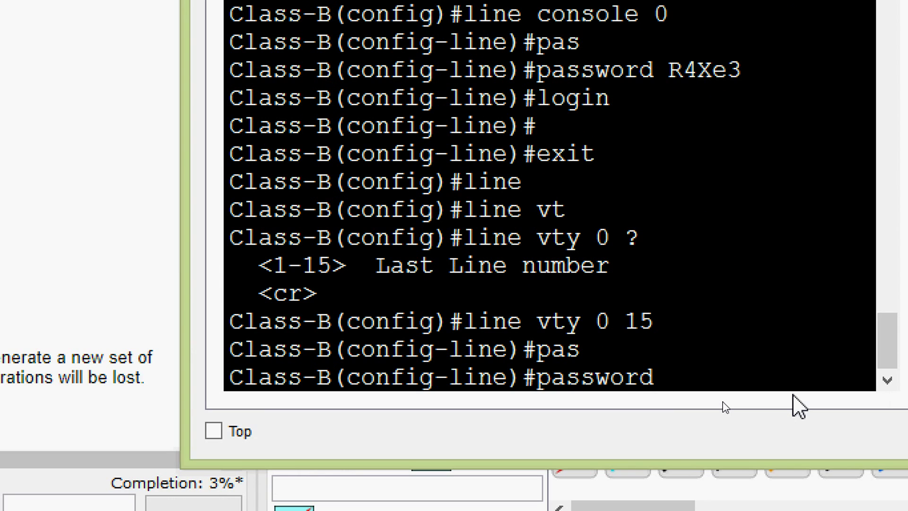
pyautogui.rightClick(717, 376)
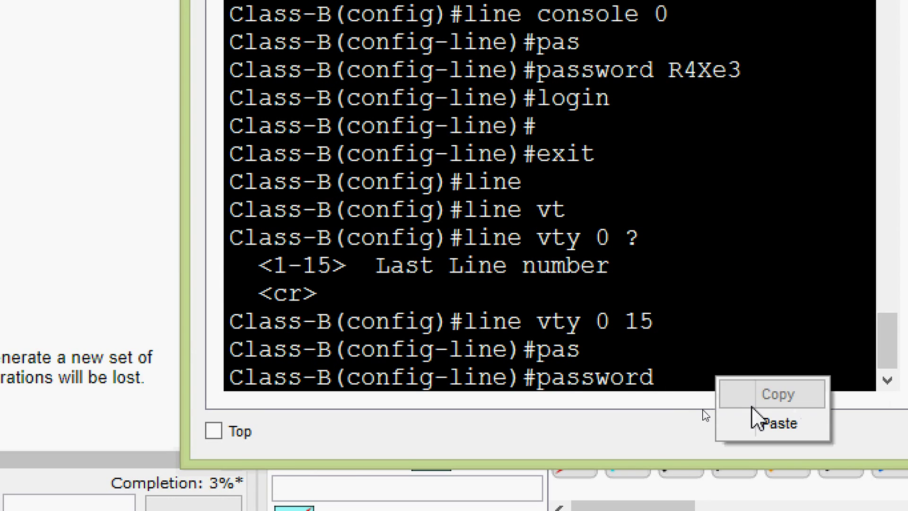
pyautogui.click(754, 419)
pyautogui.press('Return')
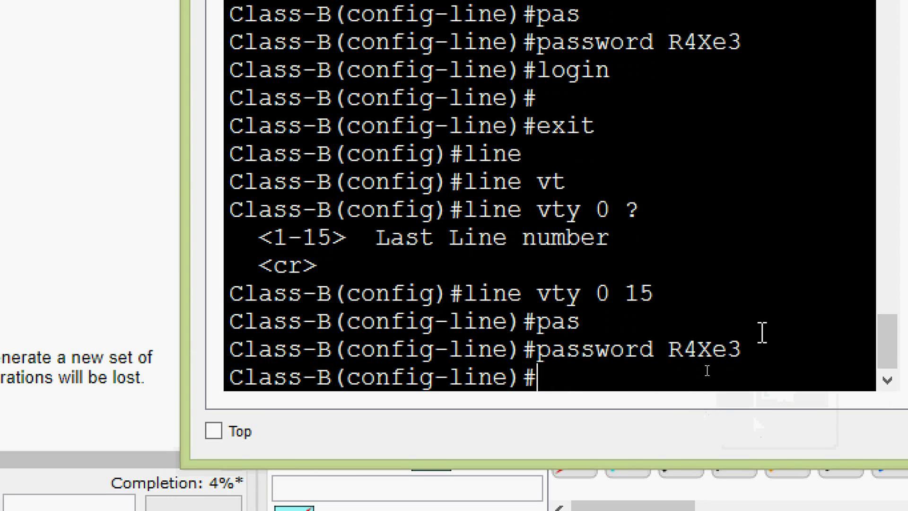
# Enable login on Class-B's vty lines, exit to global configuration mode and close the Student-2 window.
pyautogui.write('login')
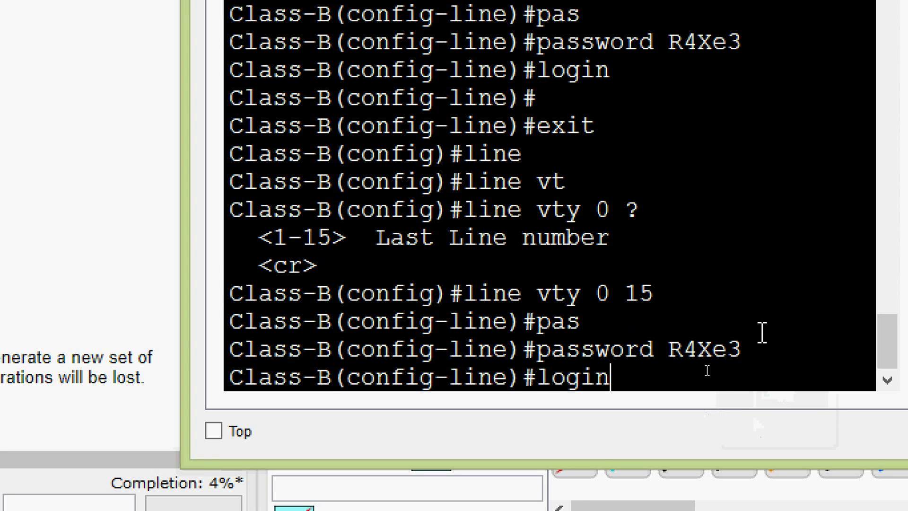
pyautogui.press('Return')
pyautogui.write('exit')
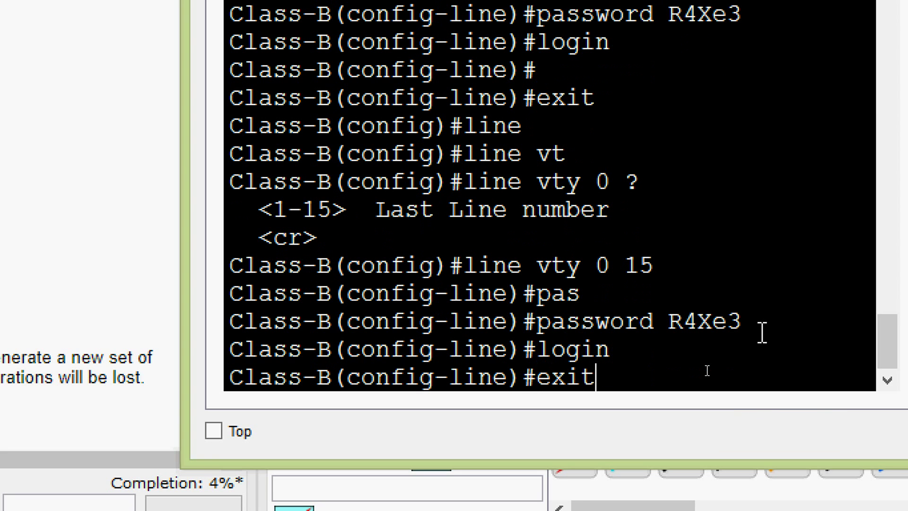
pyautogui.press('Return')
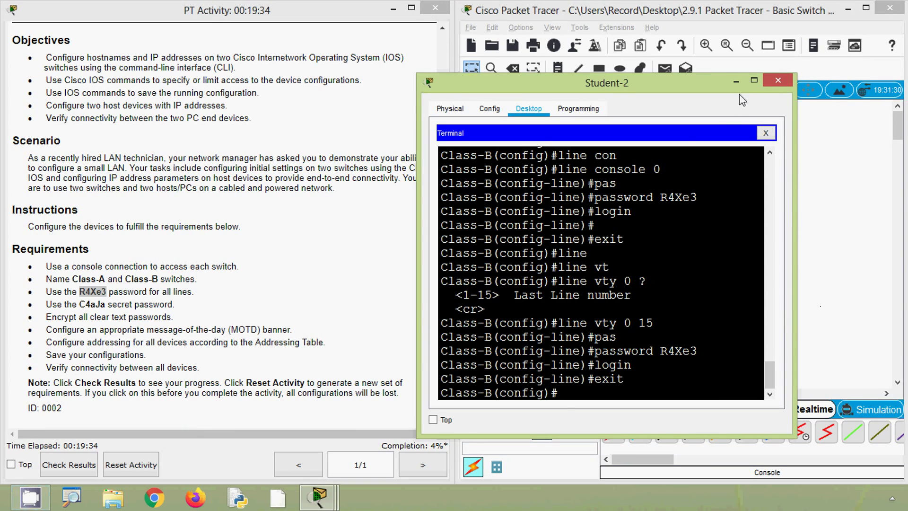
pyautogui.click(778, 80)
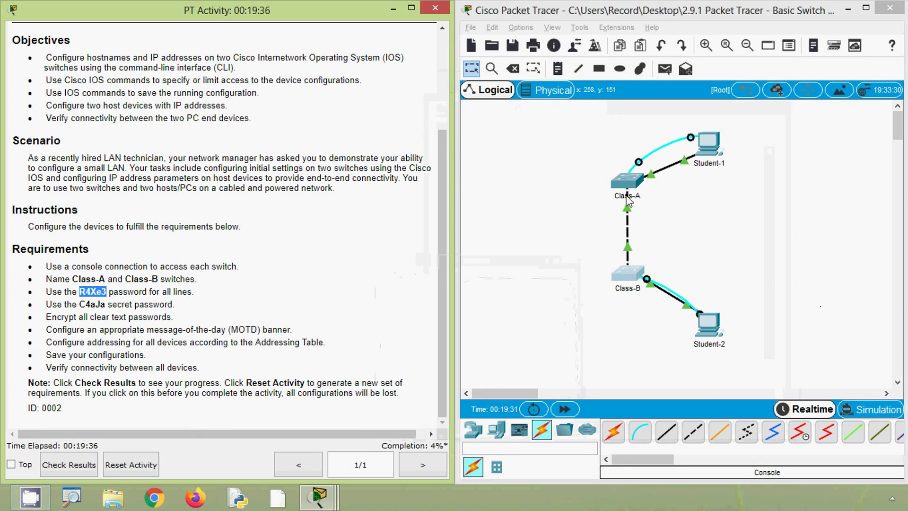
# Open a terminal session on Student-1 with the default port settings to reach the Class-A command line.
pyautogui.click(707, 147)
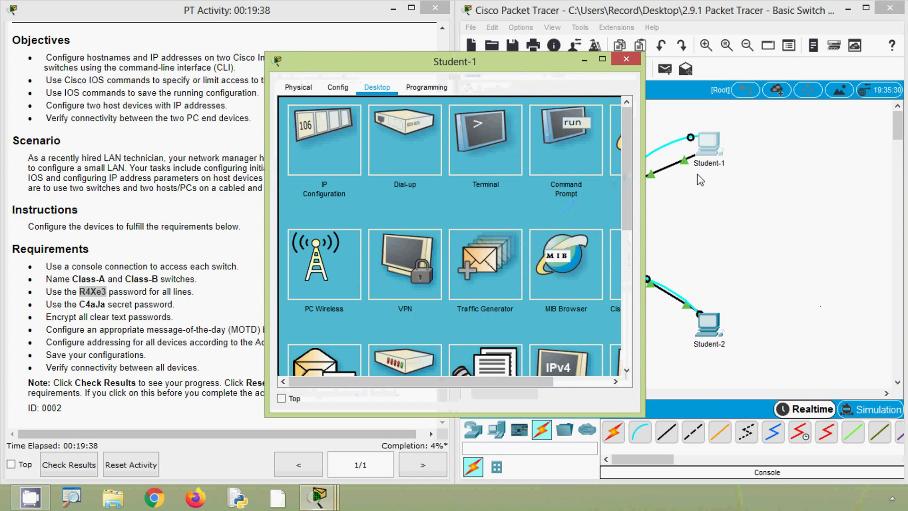
pyautogui.click(500, 157)
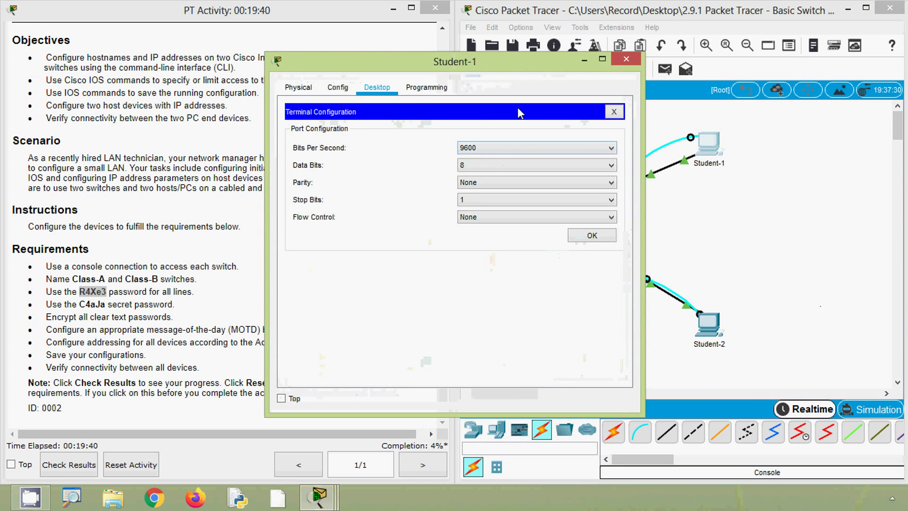
pyautogui.moveTo(496, 70); pyautogui.dragTo(579, 93)
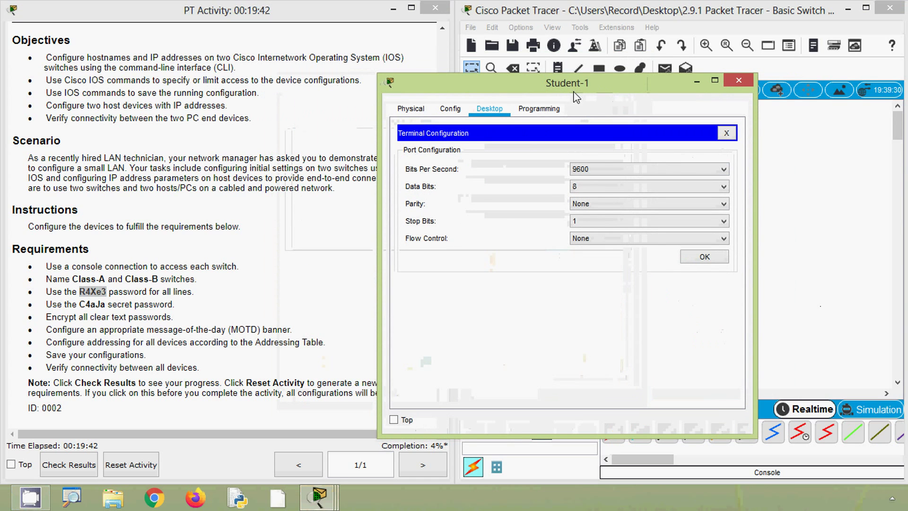
pyautogui.click(694, 257)
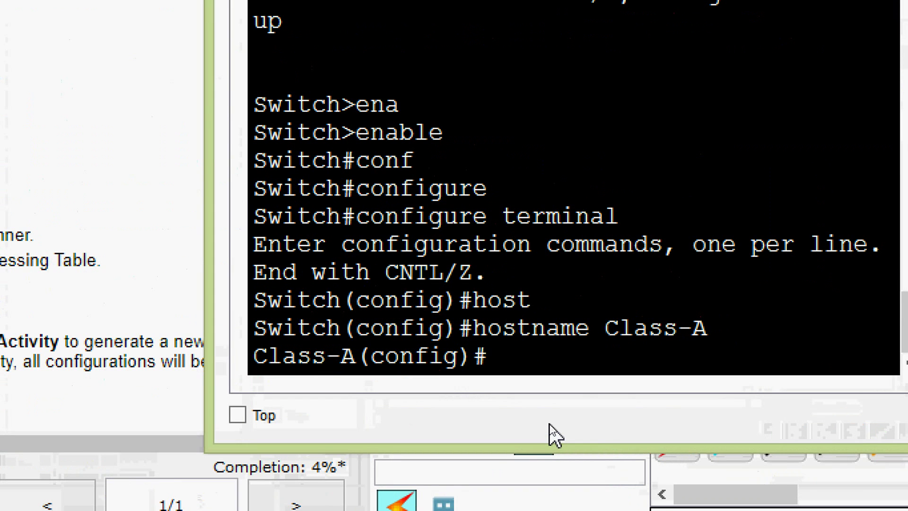
# Enter line configuration mode for console 0 on Class-A.
pyautogui.write('line')
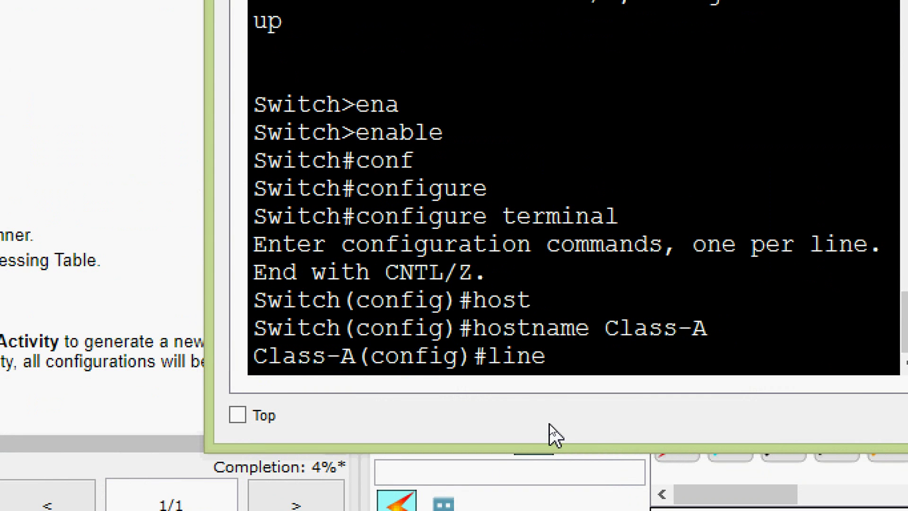
pyautogui.press('Tab')
pyautogui.write('con')
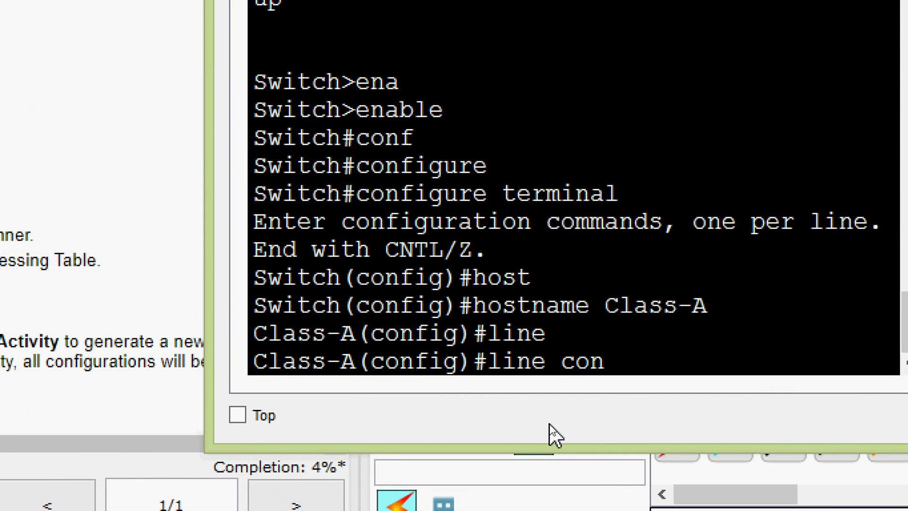
pyautogui.press('Tab')
pyautogui.write('0')
pyautogui.press('Return')
# Set the console line password on Class-A to the copied line password and exit to global configuration mode.
pyautogui.write('pas')
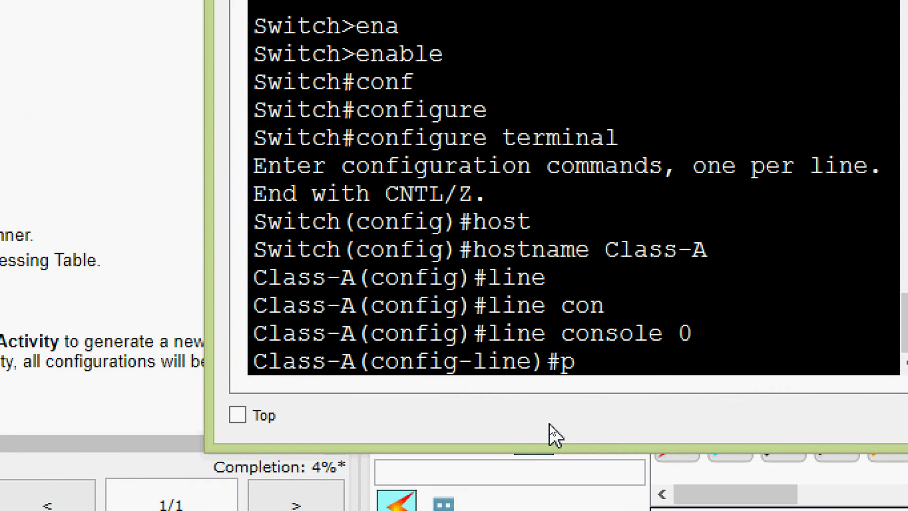
pyautogui.press('Tab')
pyautogui.rightClick(709, 363)
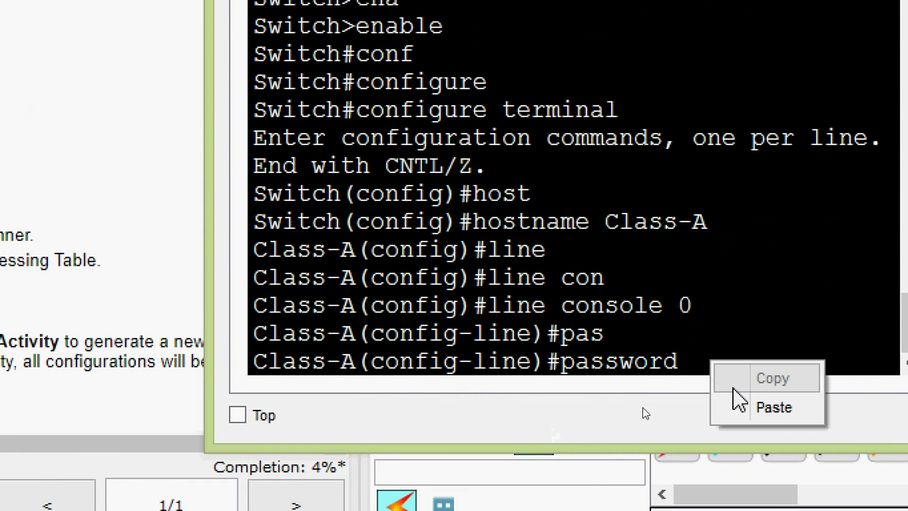
pyautogui.click(736, 403)
pyautogui.press('Return')
pyautogui.write('exit')
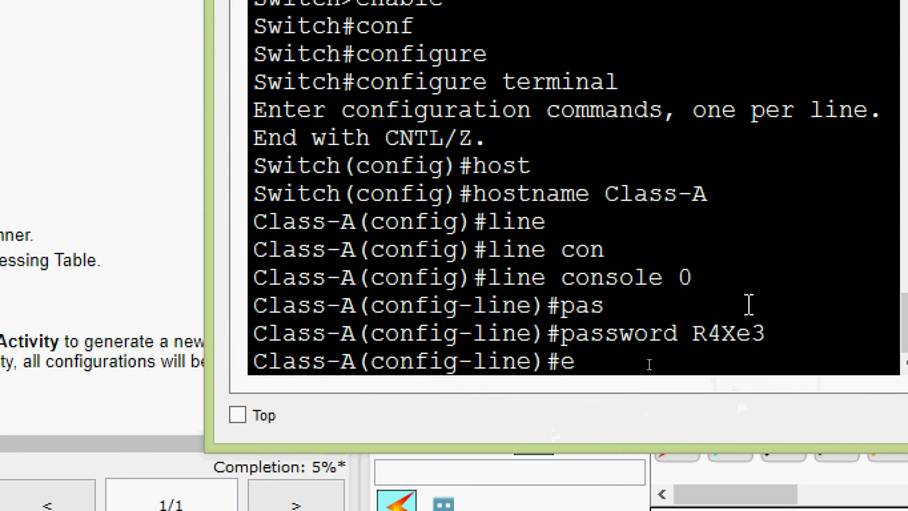
pyautogui.press('Return')
# Enter line configuration mode for vty lines 0 to 15 on Class-A.
pyautogui.write('line')
pyautogui.press('Tab')
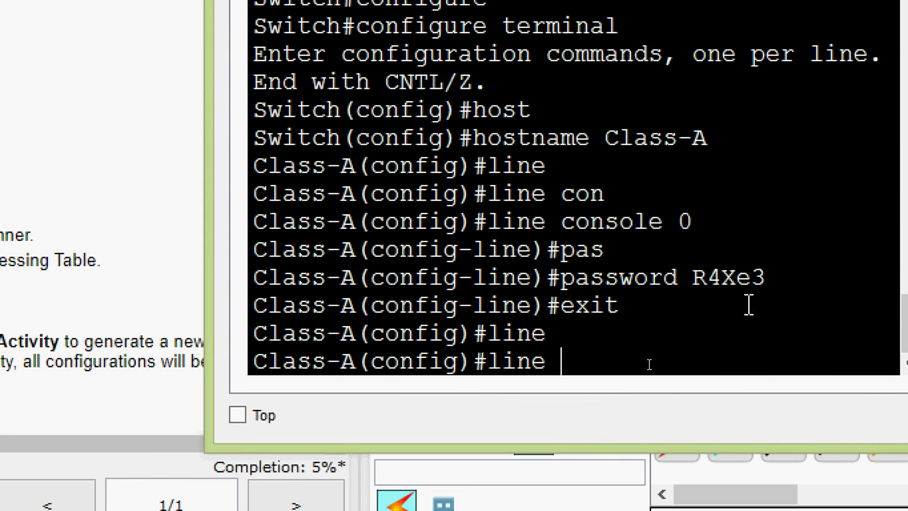
pyautogui.write('vt')
pyautogui.press('Tab')
pyautogui.write('0')
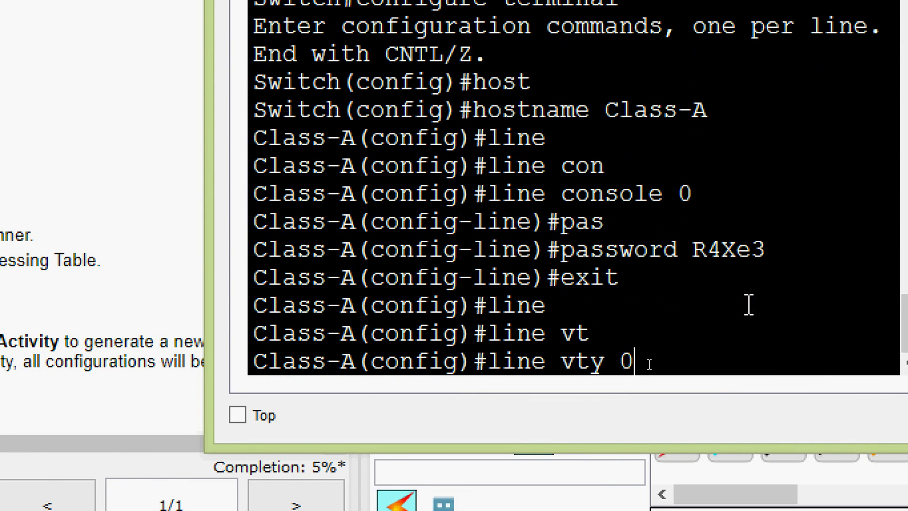
pyautogui.write(' 15')
pyautogui.press('Return')
# Set the vty line password on Class-A to the copied line password.
pyautogui.write('pas')
pyautogui.press('Tab')
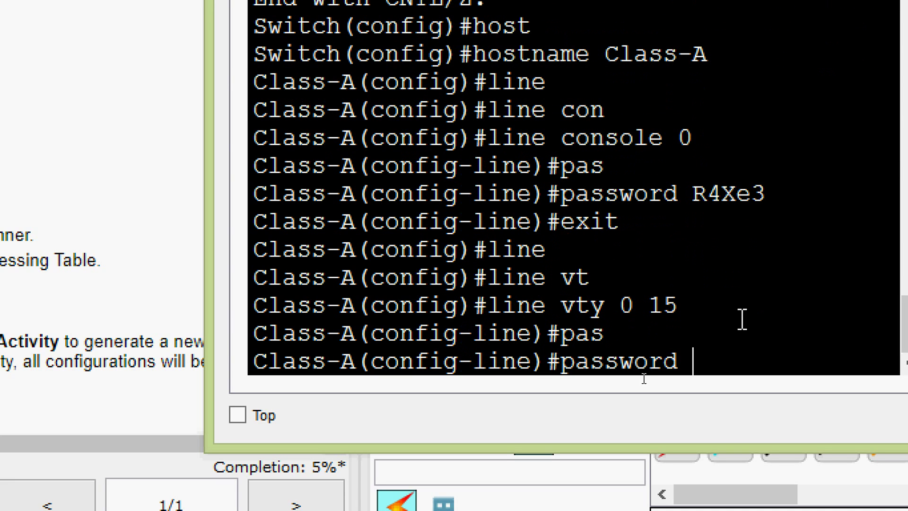
pyautogui.rightClick(720, 360)
pyautogui.click(734, 405)
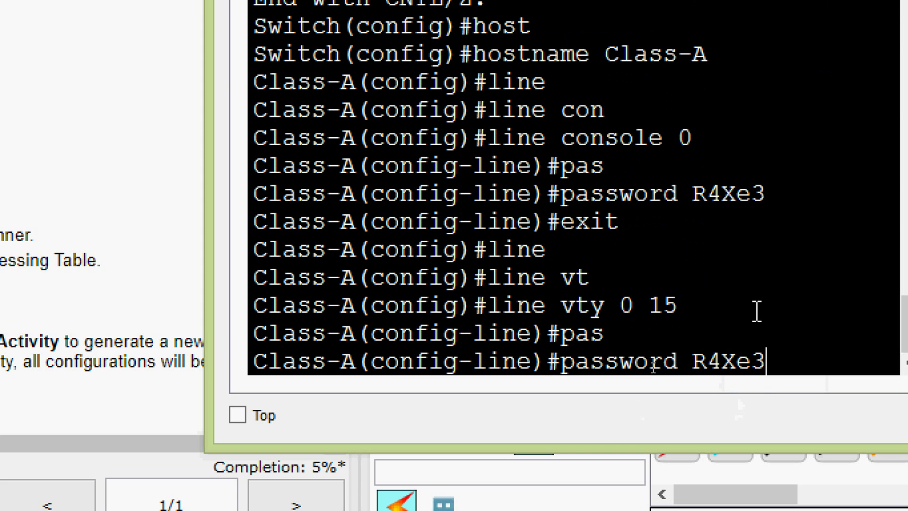
pyautogui.press('Return')
# Enable login on Class-A's vty lines and exit to global configuration mode.
pyautogui.write('e')
pyautogui.press('BackSpace')
pyautogui.write('login')
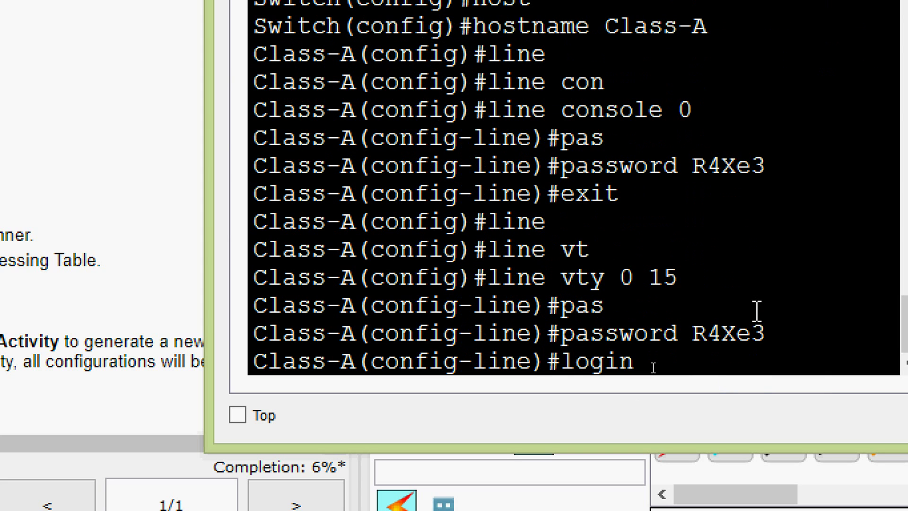
pyautogui.press('Return')
pyautogui.write('exit')
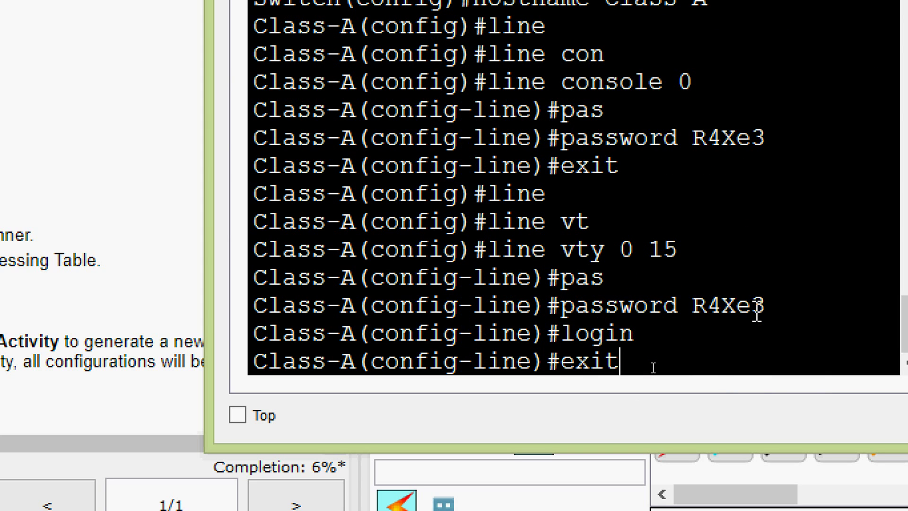
pyautogui.press('Return')
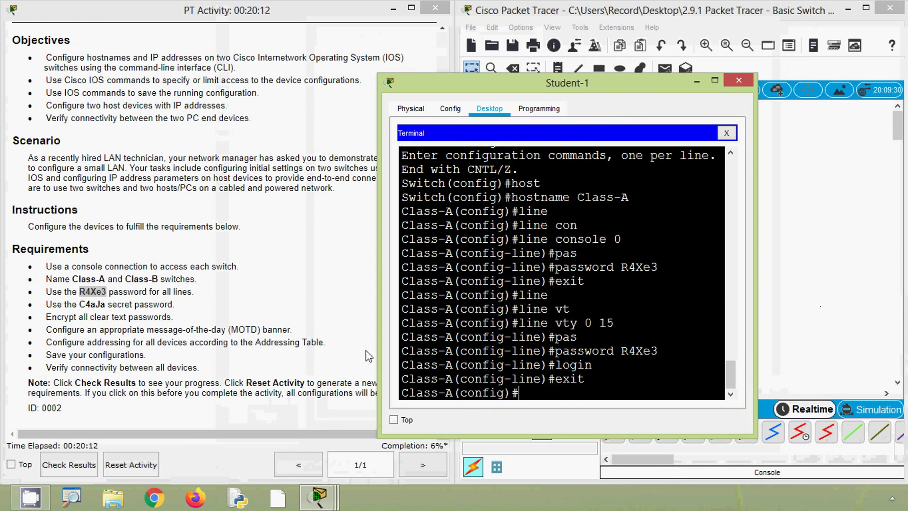
# Copy the required secret password from the activity requirements and return to the Student-1 terminal.
pyautogui.click(241, 336)
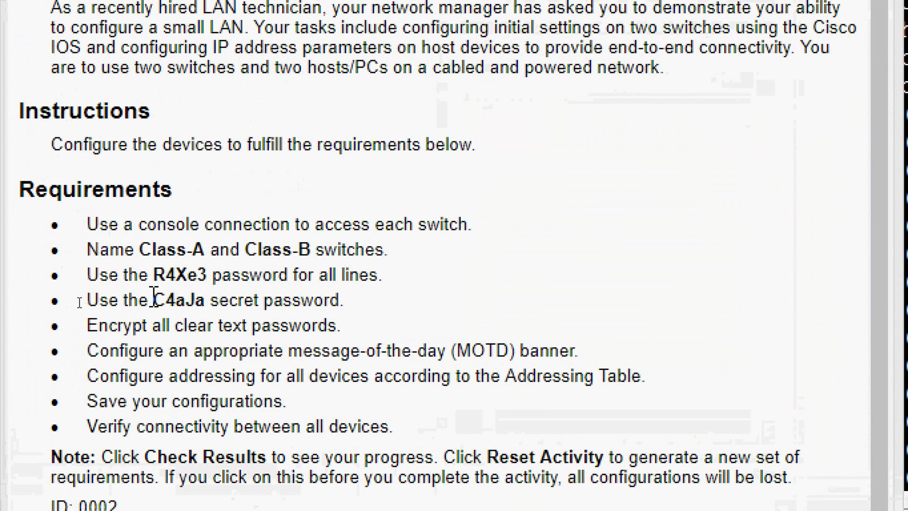
pyautogui.moveTo(154, 298); pyautogui.dragTo(205, 299)
pyautogui.hotkey('ctrl', 'c')
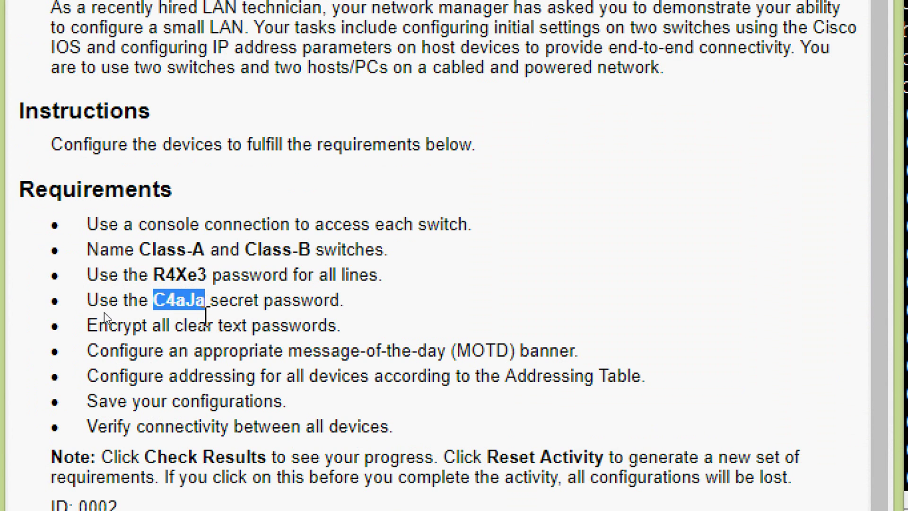
pyautogui.click(176, 313)
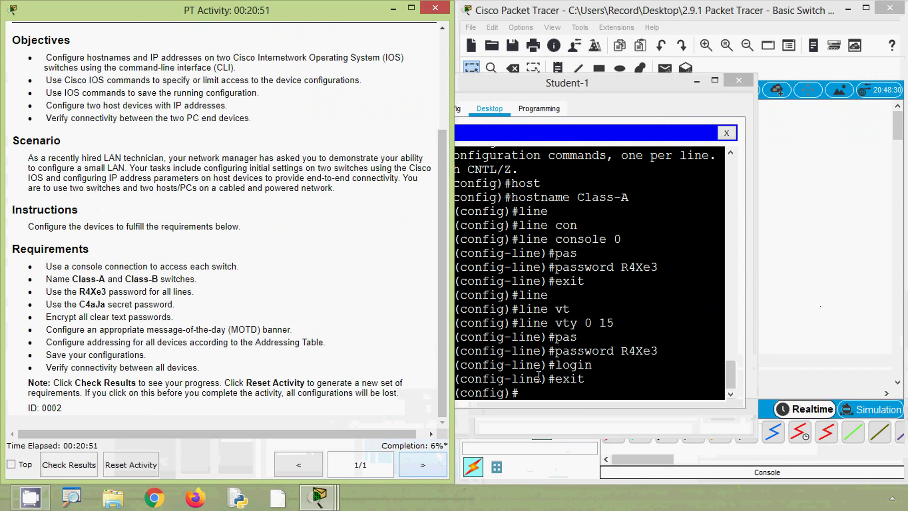
pyautogui.click(595, 166)
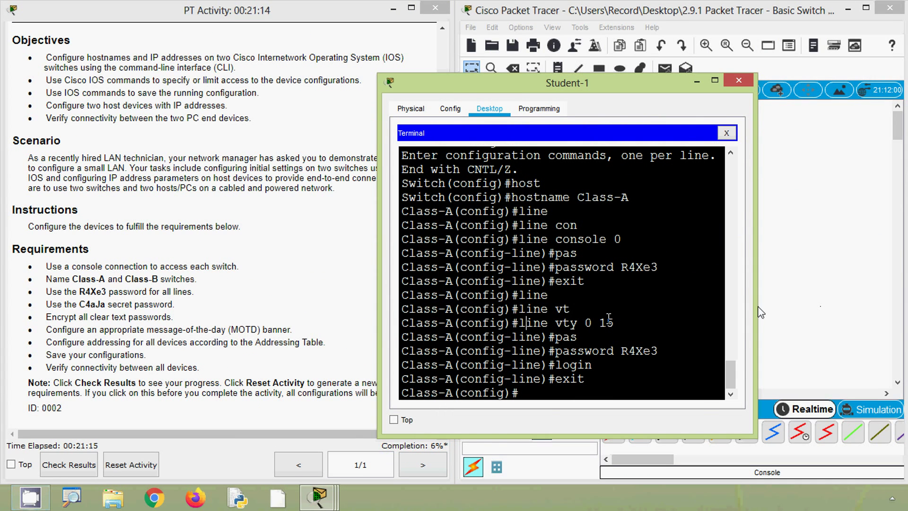
pyautogui.click(764, 291)
pyautogui.click(449, 260)
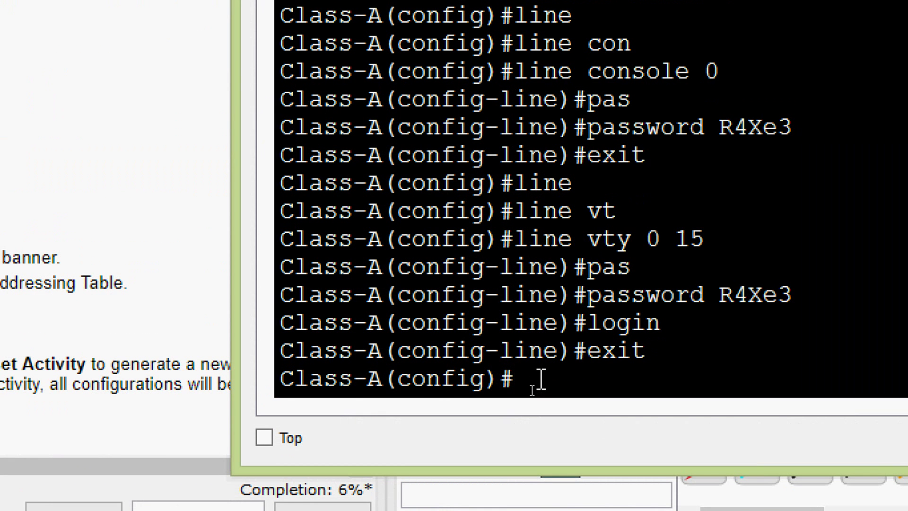
# Set the enable secret on Class-A to the copied secret password.
pyautogui.write('ena')
pyautogui.press('Tab')
pyautogui.write('se')
pyautogui.press('Tab')
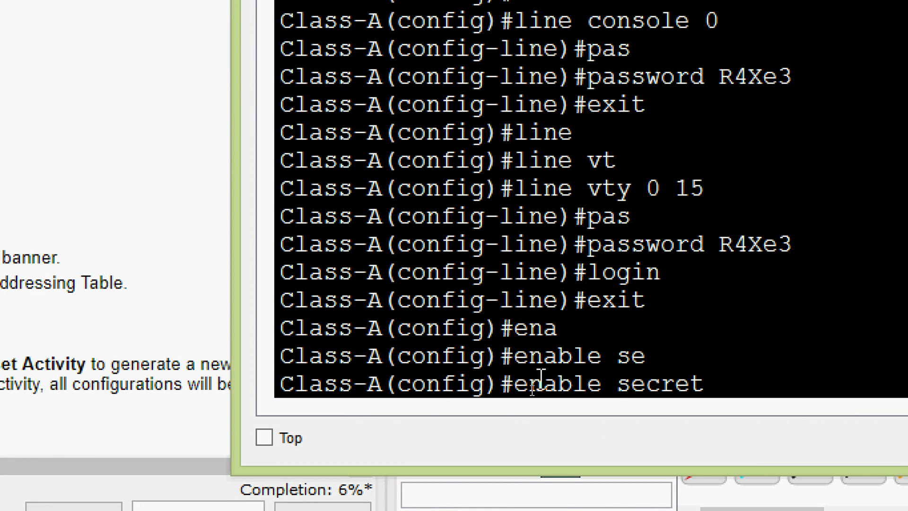
pyautogui.rightClick(733, 373)
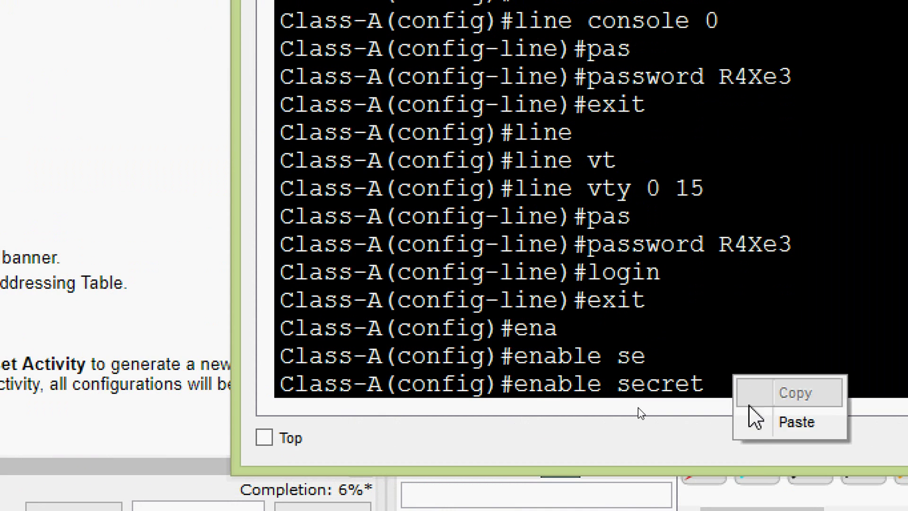
pyautogui.click(755, 420)
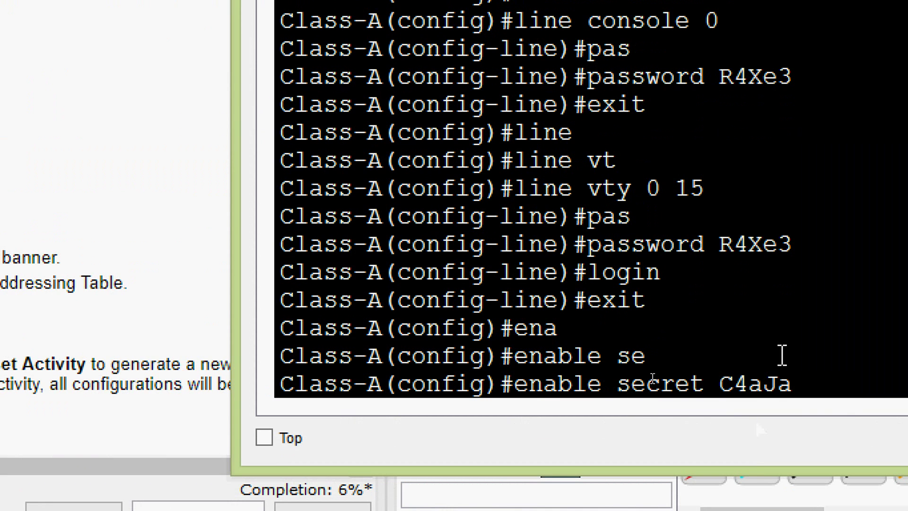
pyautogui.press('Return')
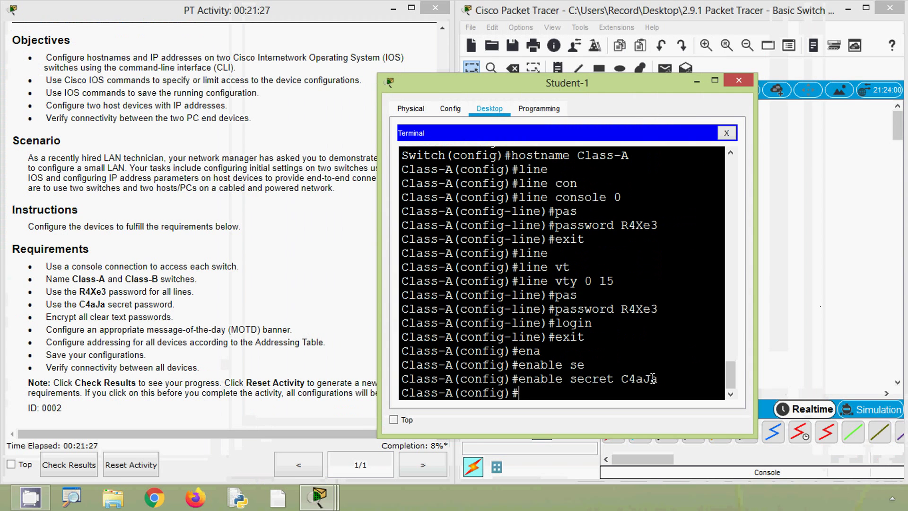
# Switch to the Student-2 terminal and set the enable secret on Class-B to the copied secret password.
pyautogui.click(793, 250)
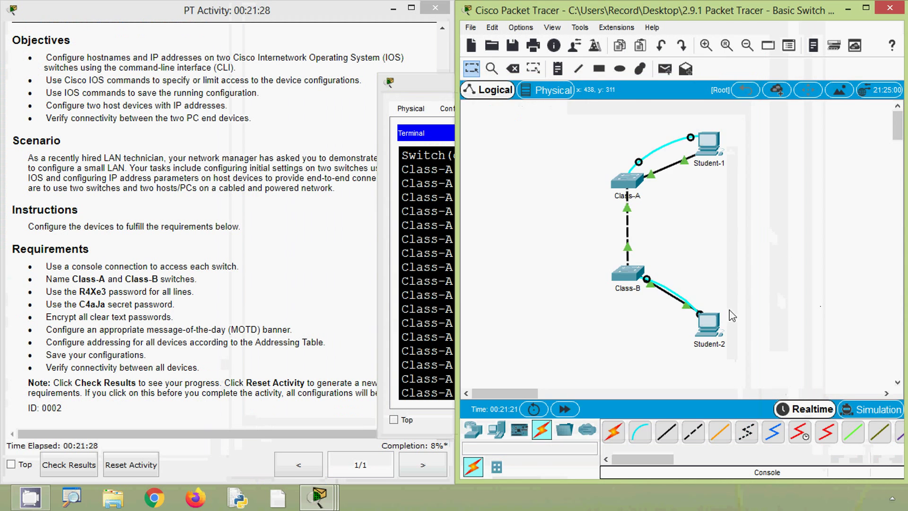
pyautogui.click(704, 326)
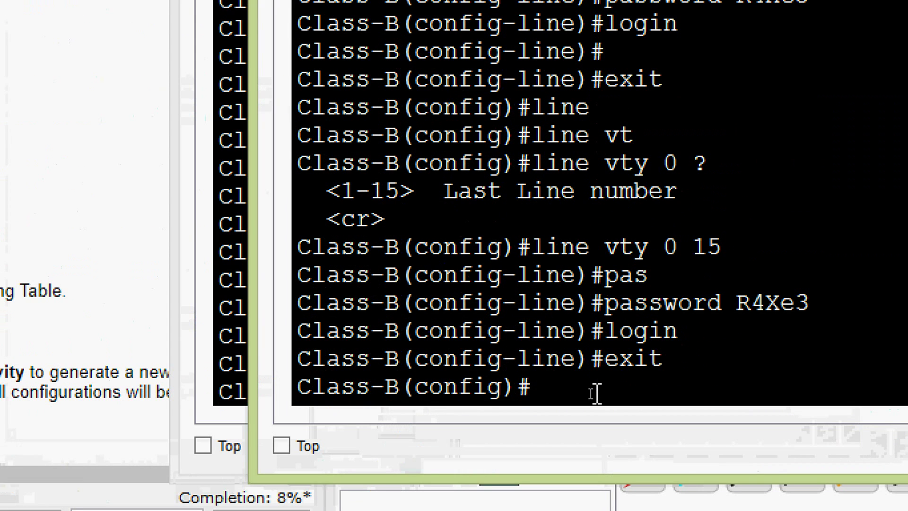
pyautogui.write('ena')
pyautogui.press('Tab')
pyautogui.write('se')
pyautogui.press('Tab')
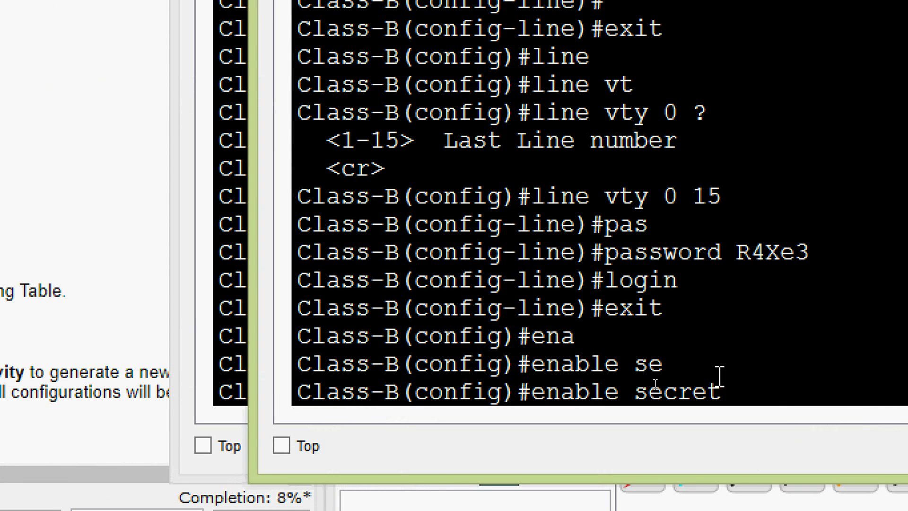
pyautogui.rightClick(747, 381)
pyautogui.click(775, 427)
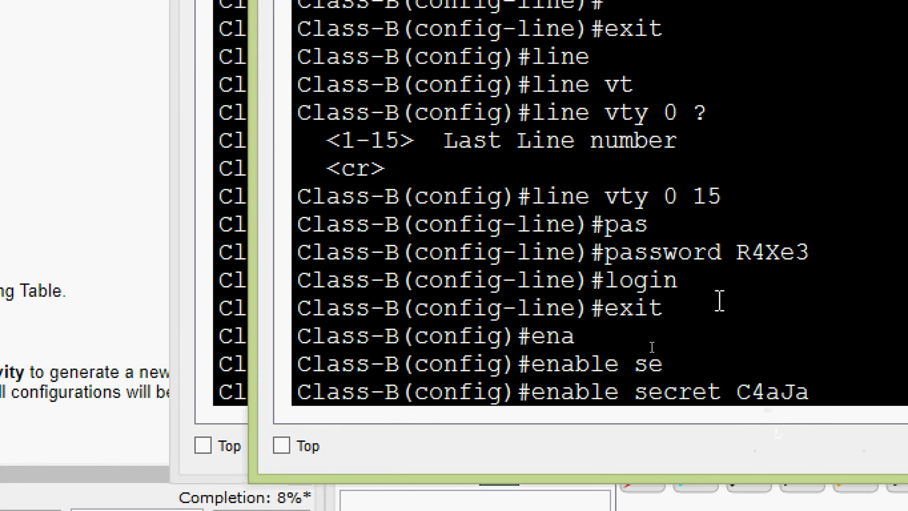
pyautogui.press('Return')
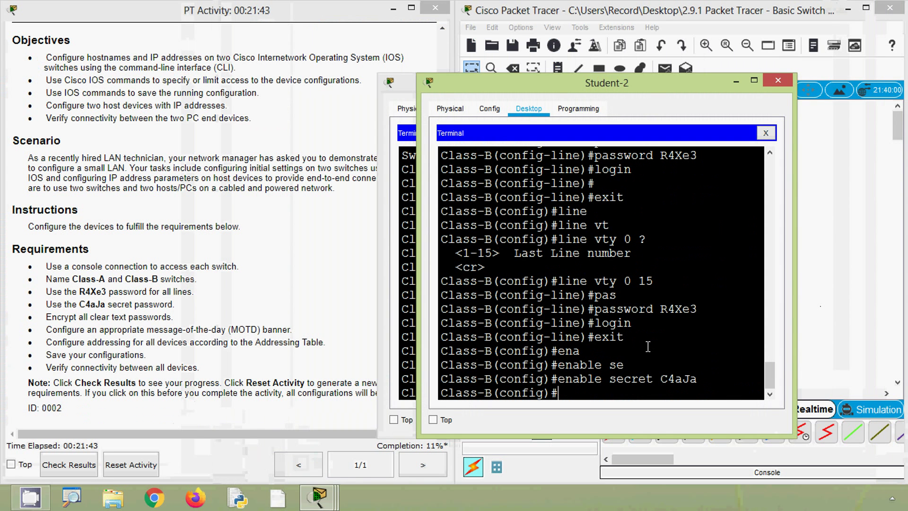
# Encrypt all clear text passwords on Class-B with the service password-encryption command.
pyautogui.click(262, 339)
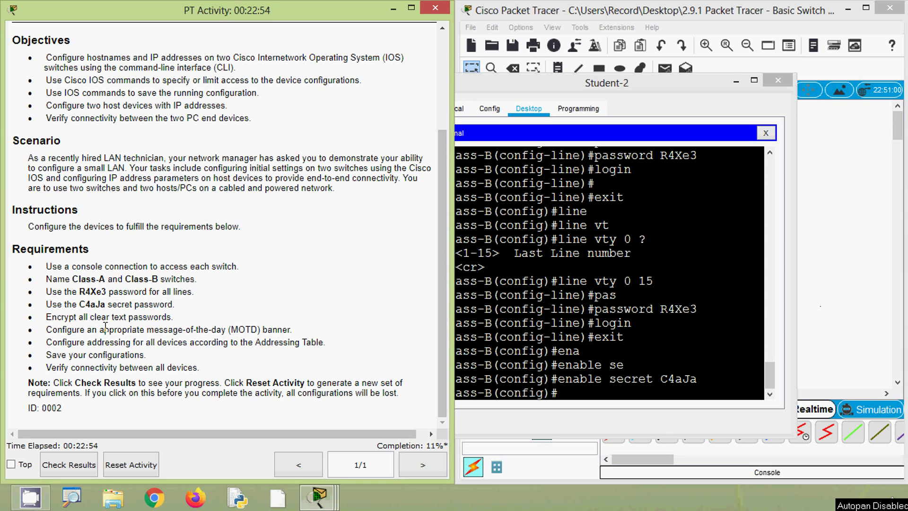
pyautogui.click(558, 353)
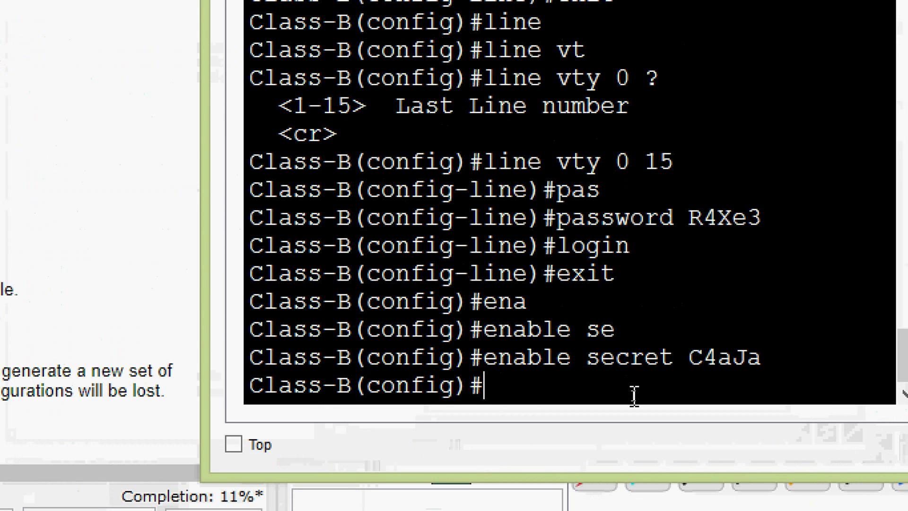
pyautogui.write('ser')
pyautogui.press('Tab')
pyautogui.write('pas')
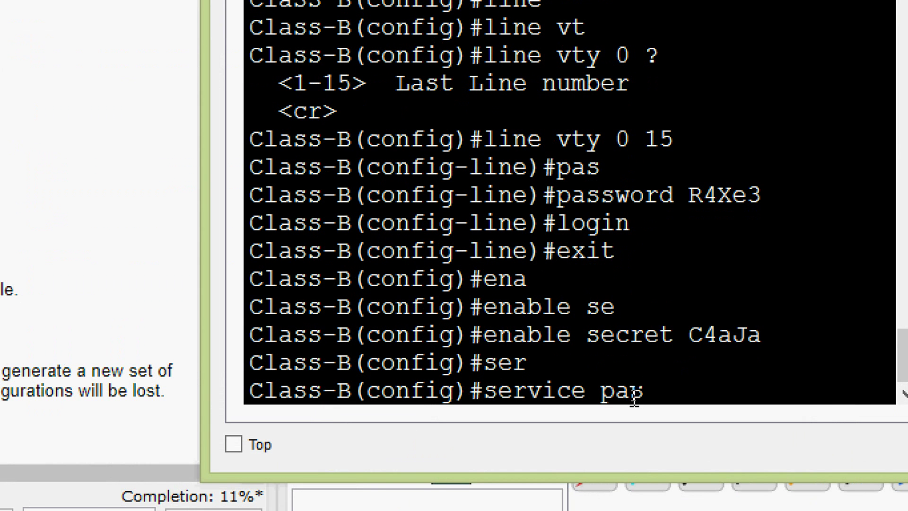
pyautogui.press('Tab')
pyautogui.press('Return')
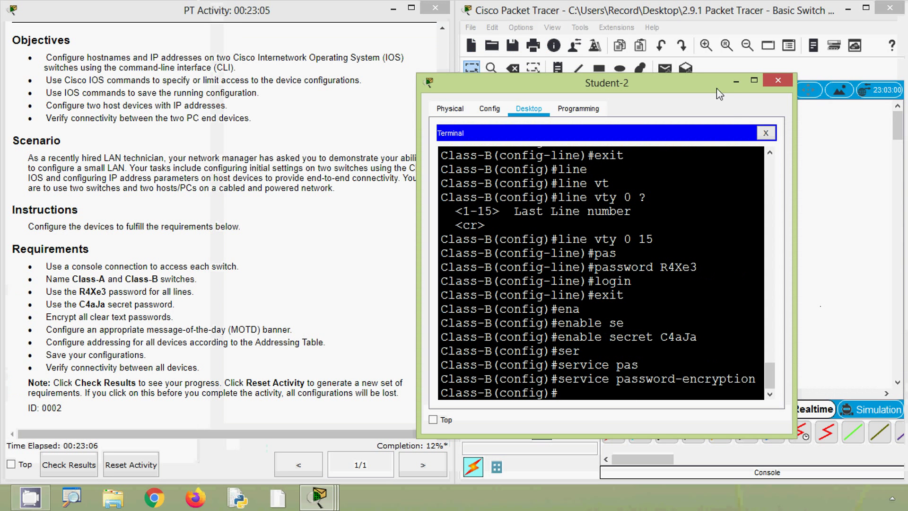
# Close the Student-2 window and run service password-encryption on Class-A from the Student-1 terminal.
pyautogui.click(778, 80)
pyautogui.click(716, 166)
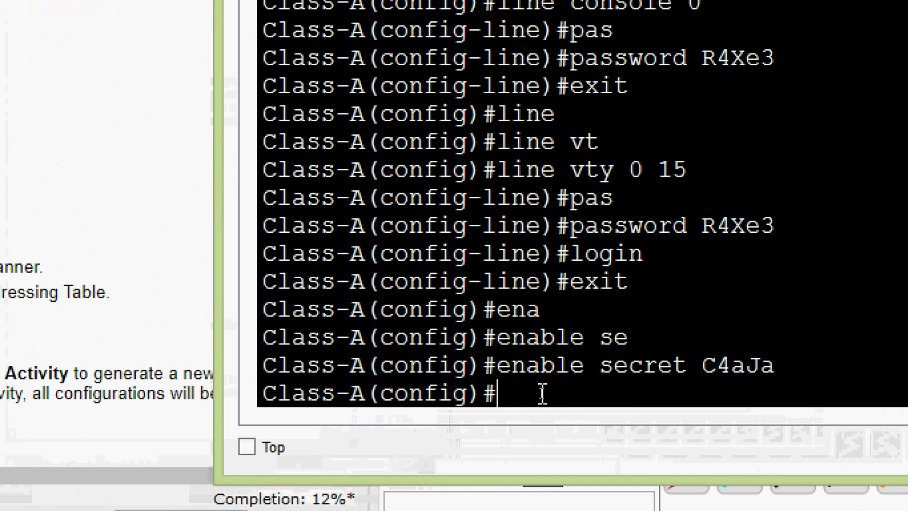
pyautogui.write('ser')
pyautogui.press('Tab')
pyautogui.write('pas')
pyautogui.press('Tab')
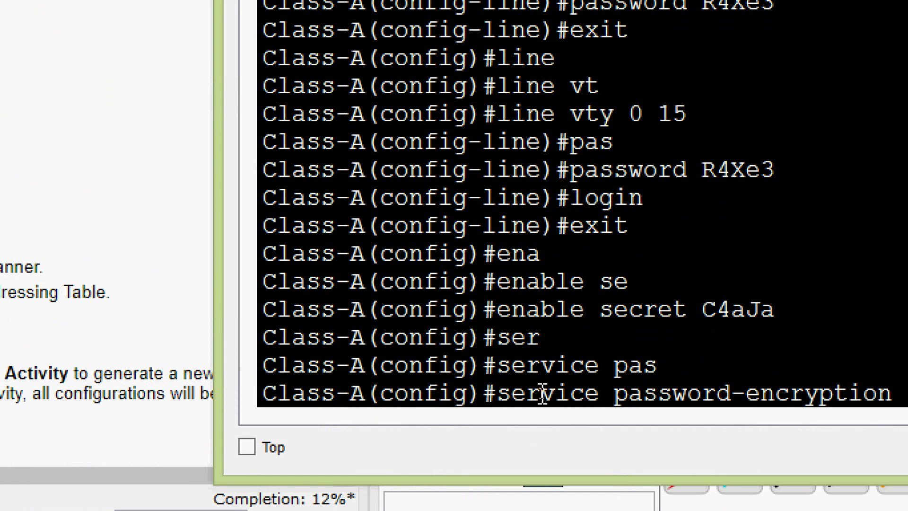
pyautogui.press('Return')
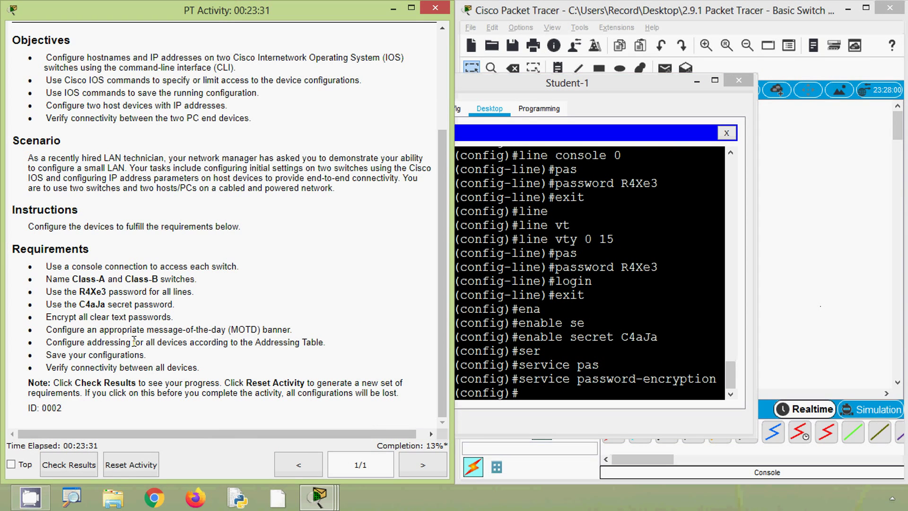
# Configure the MOTD banner on Class-A as "Unauthorized access is strictly Prohibited", using & as the delimiter.
pyautogui.moveTo(55, 330); pyautogui.dragTo(290, 331)
pyautogui.click(516, 366)
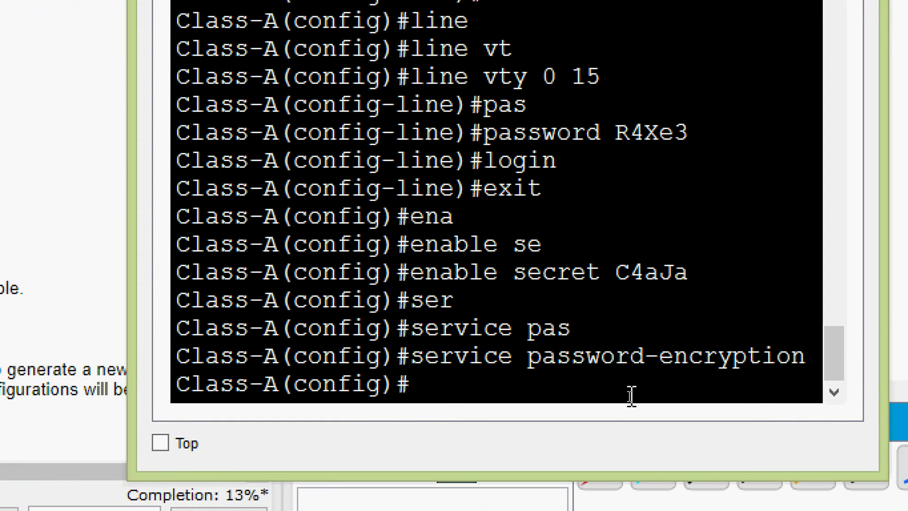
pyautogui.write('ban')
pyautogui.press('Tab')
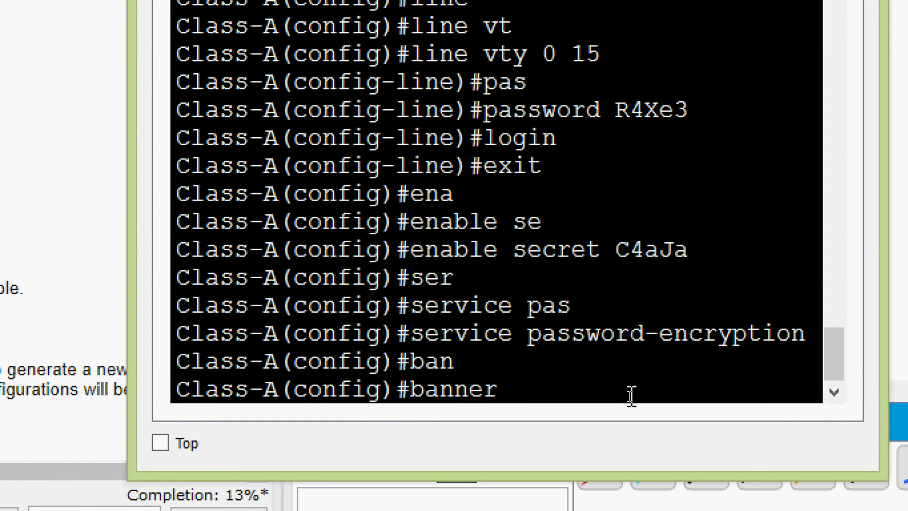
pyautogui.write('mot')
pyautogui.press('Tab')
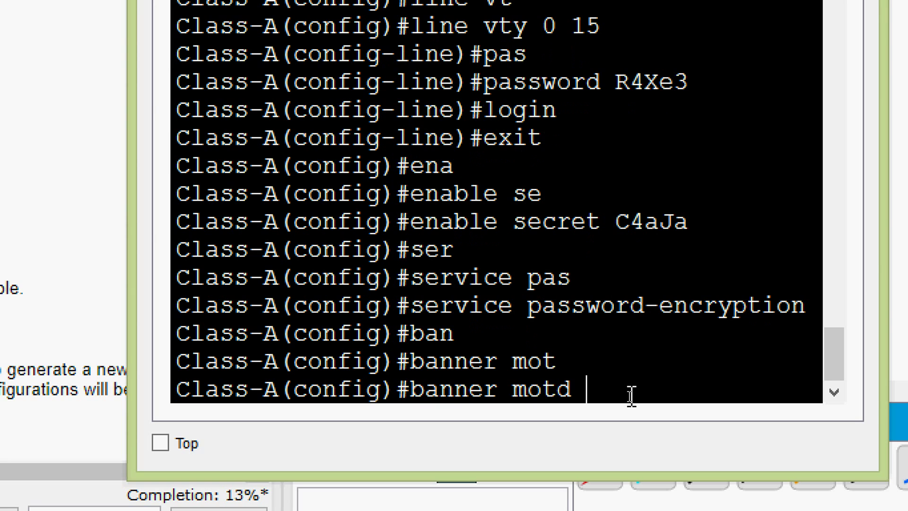
pyautogui.write('&Unau')
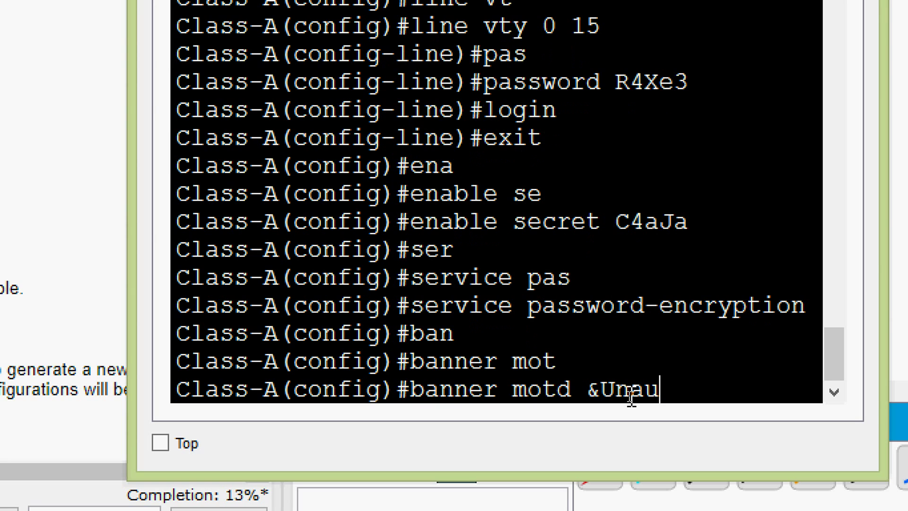
pyautogui.write('thoriz')
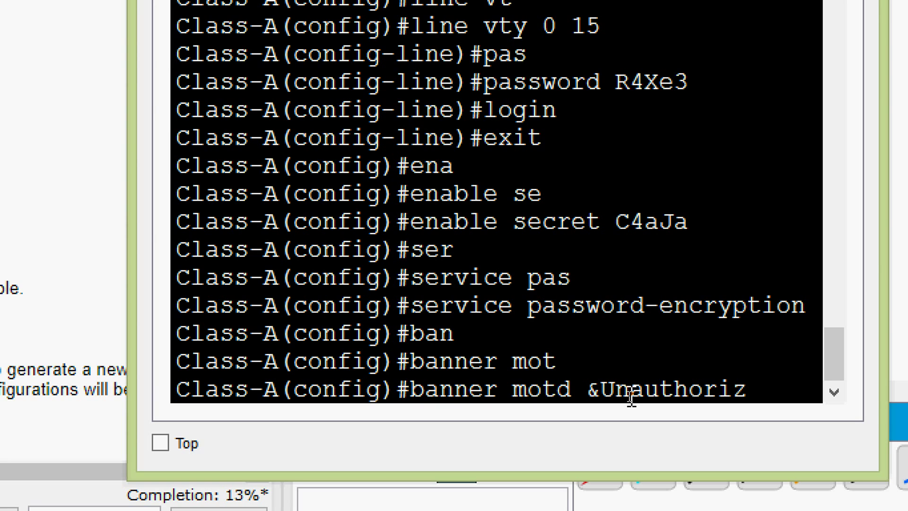
pyautogui.write('ed acce')
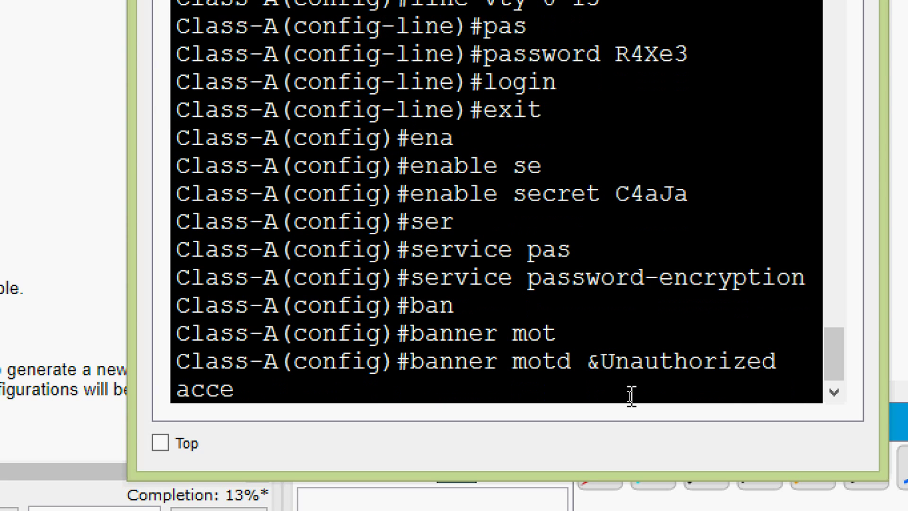
pyautogui.write('ss is strict')
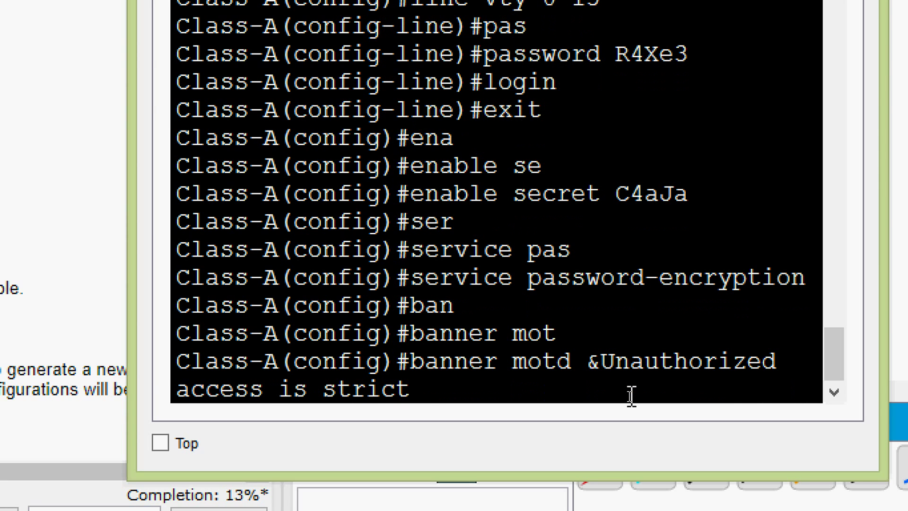
pyautogui.write('ly Prohibk')
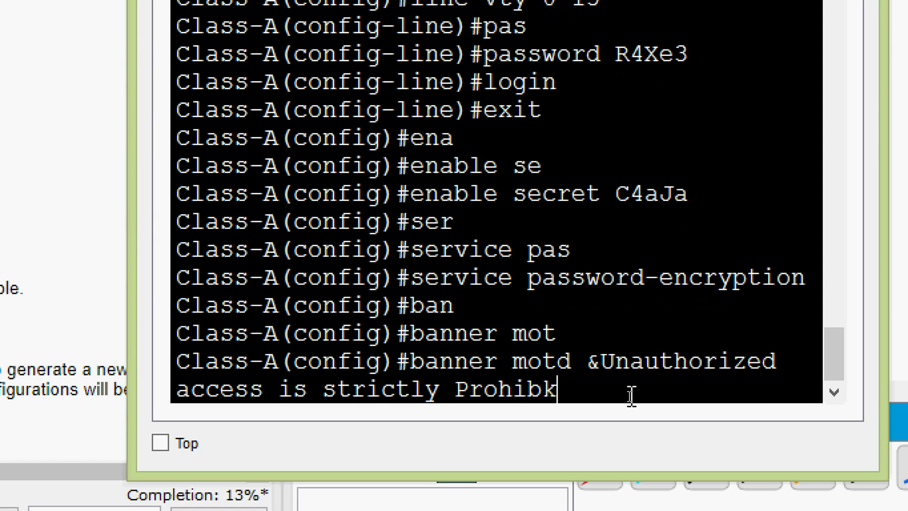
pyautogui.press('BackSpace')
pyautogui.write('ited')
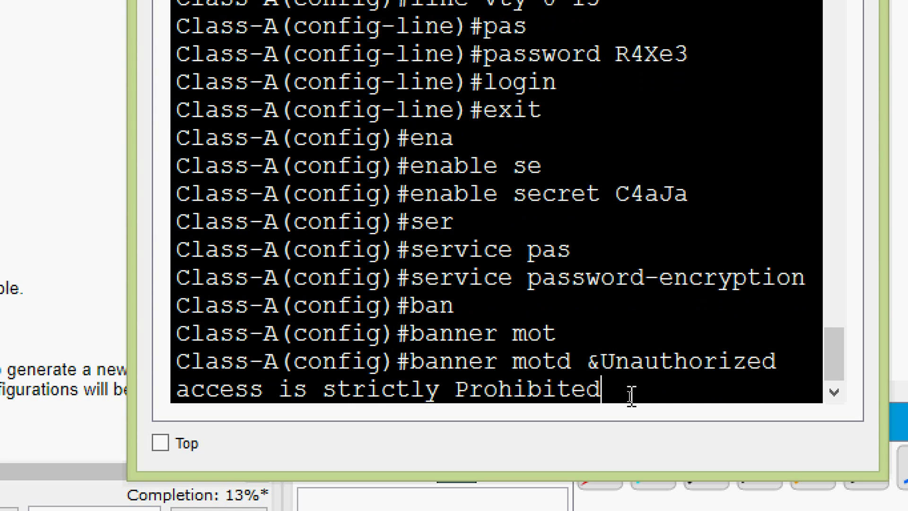
pyautogui.write('&')
pyautogui.press('Return')
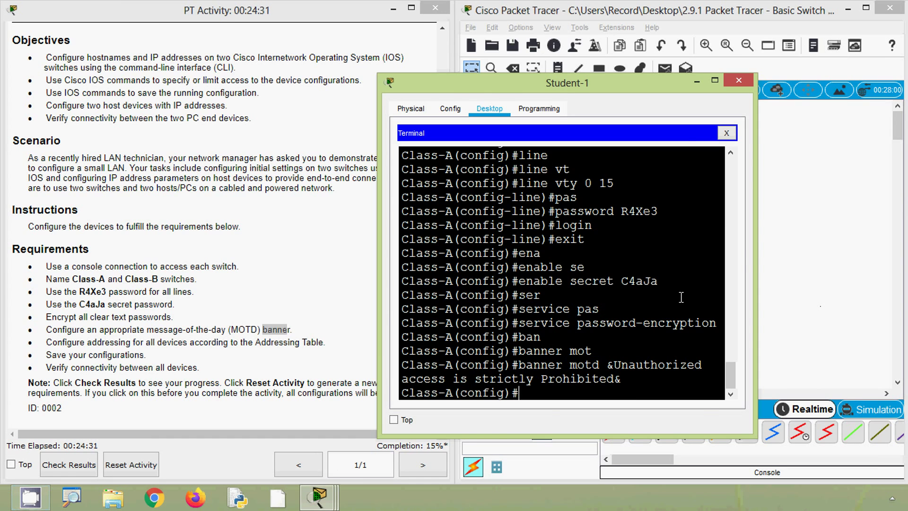
# Switch to the Student-2 terminal and configure the Class-B MOTD banner as "Warning! Unathorized access is strictly Prohibited", delimited by double quotes.
pyautogui.click(831, 314)
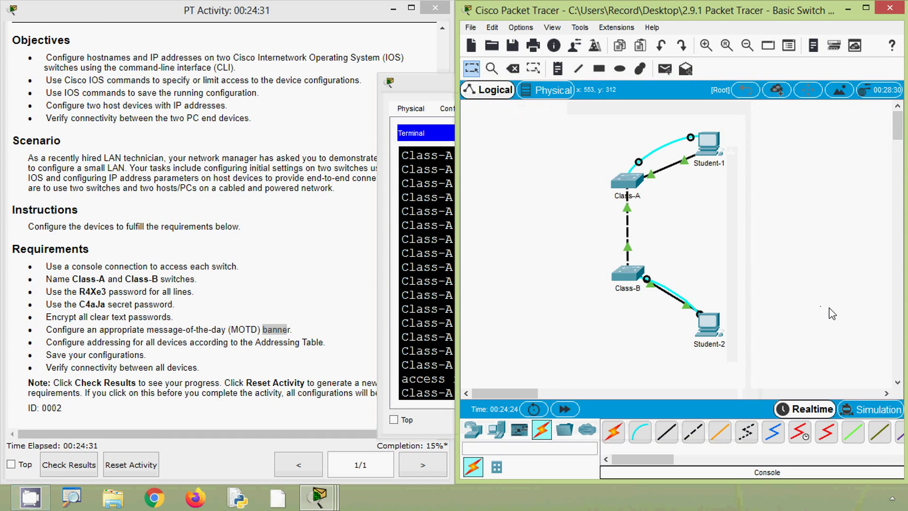
pyautogui.click(708, 330)
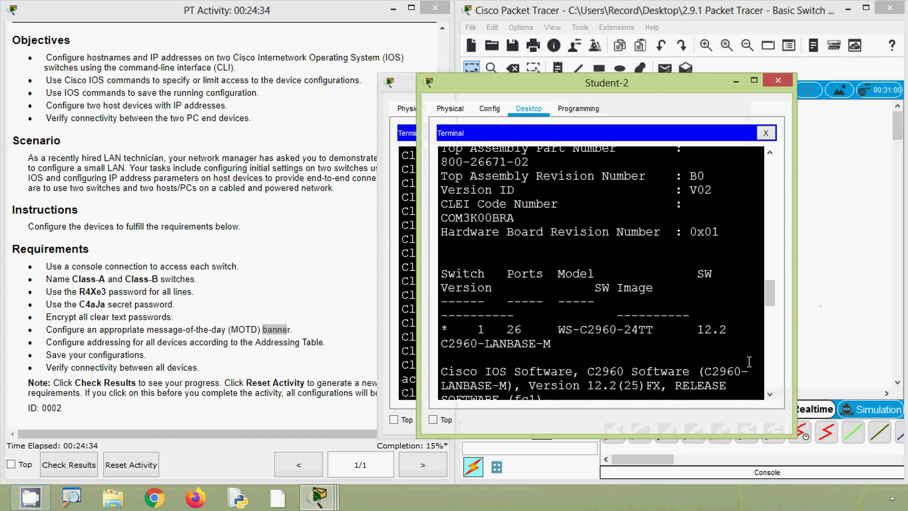
pyautogui.scroll(-15, 551, 374)
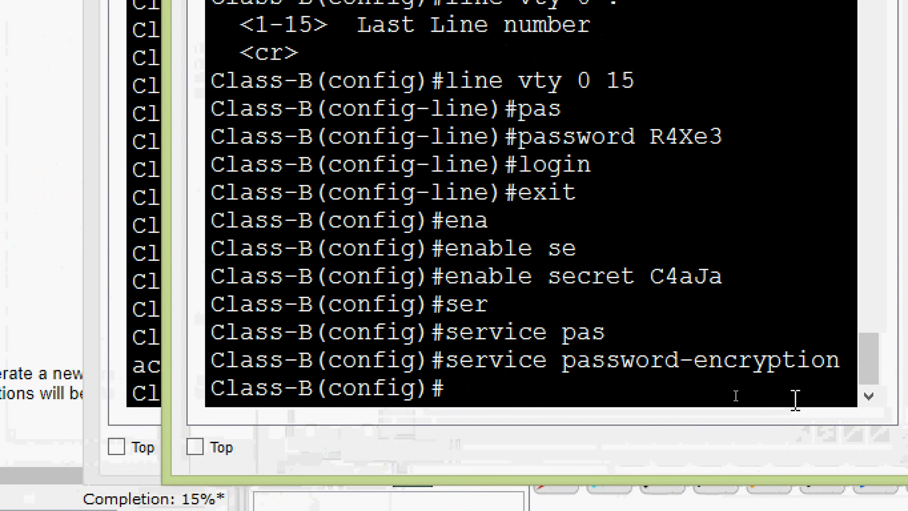
pyautogui.write('baner')
pyautogui.press('Tab')
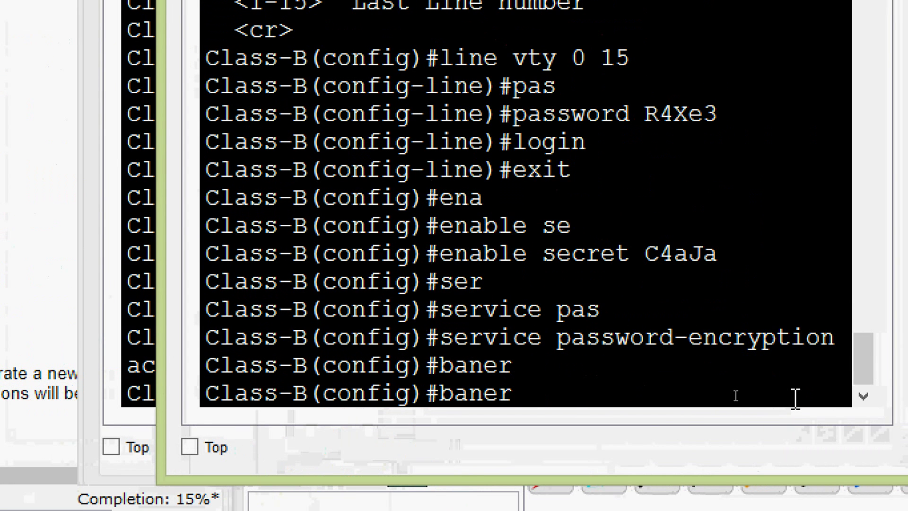
pyautogui.press('BackSpace')
pyautogui.press('BackSpace')
pyautogui.write('n')
pyautogui.press('Tab')
pyautogui.write('mo')
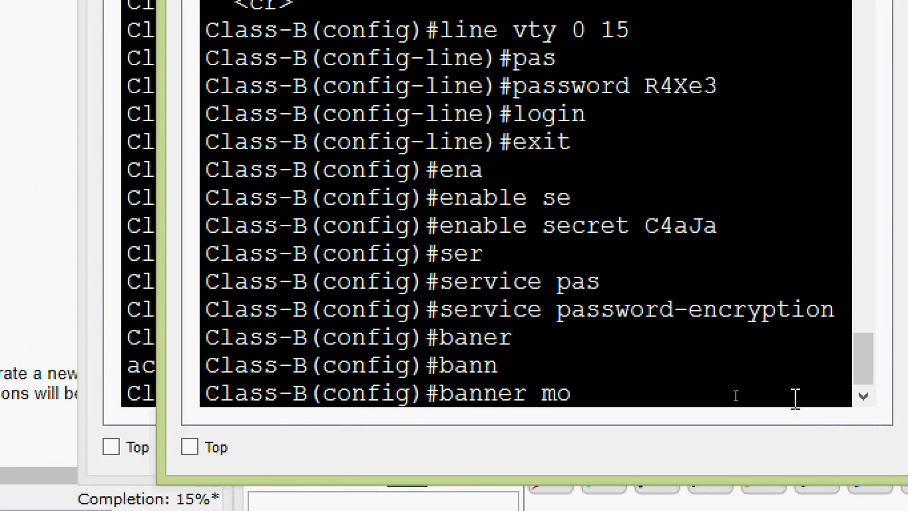
pyautogui.write('t')
pyautogui.press('Tab')
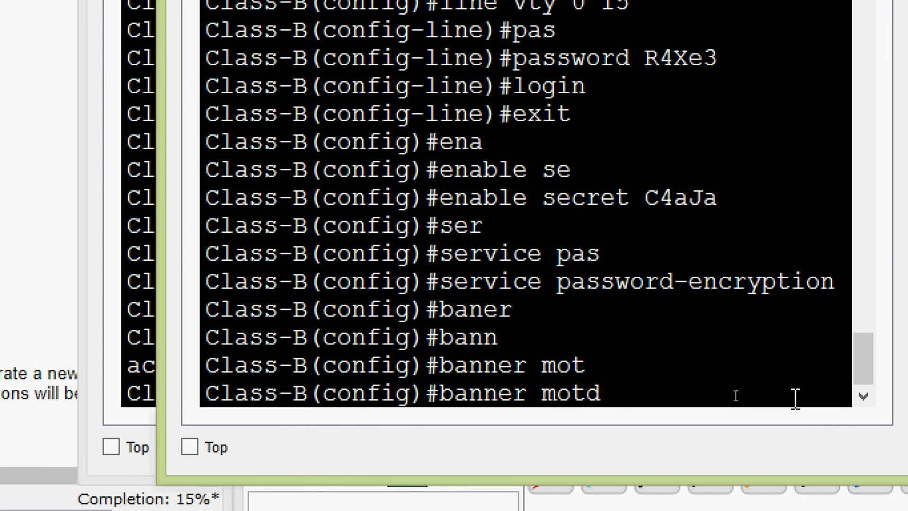
pyautogui.write('"Warning')
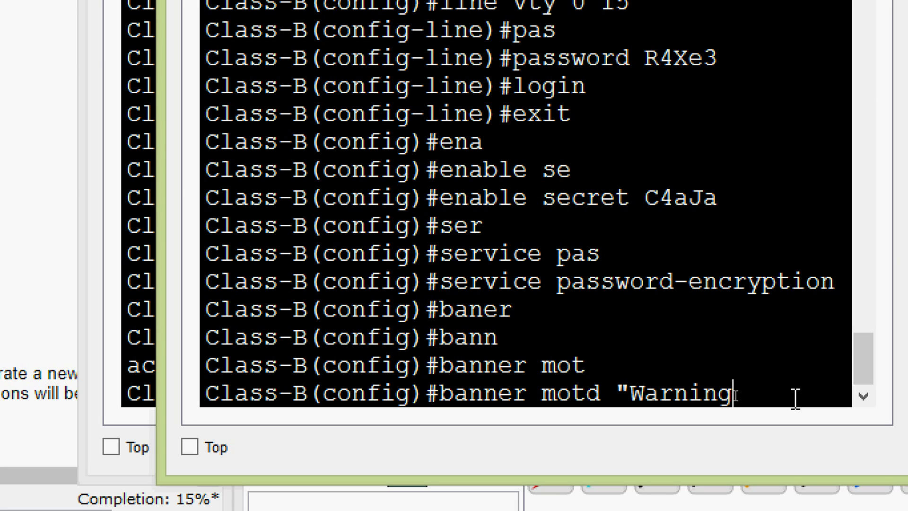
pyautogui.write('! Unatho')
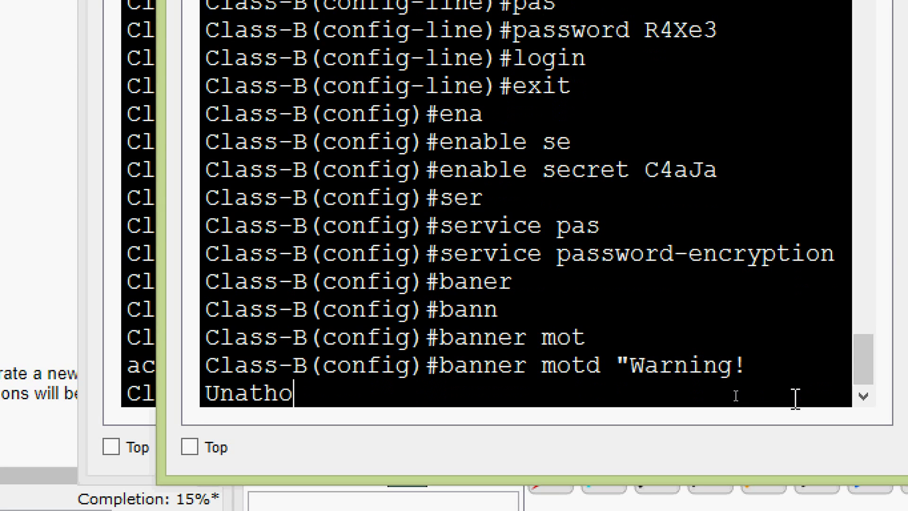
pyautogui.write('rized acc')
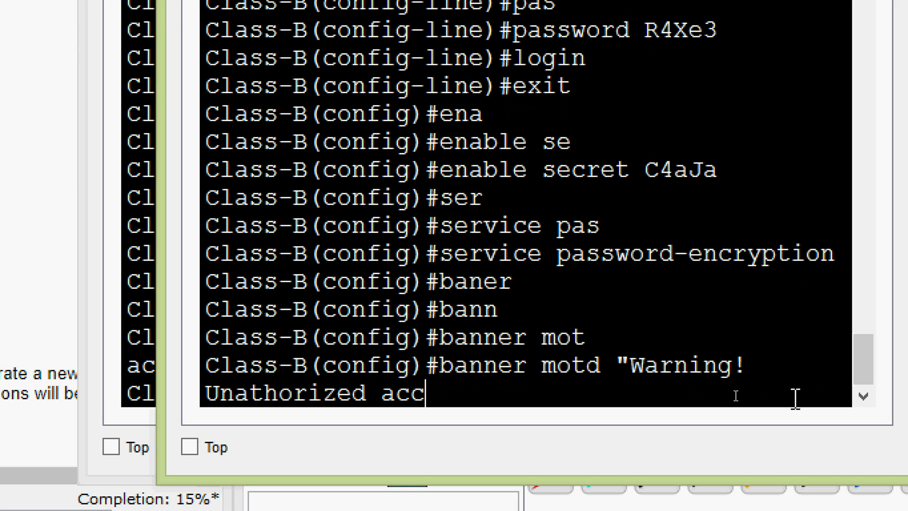
pyautogui.write('ess is st')
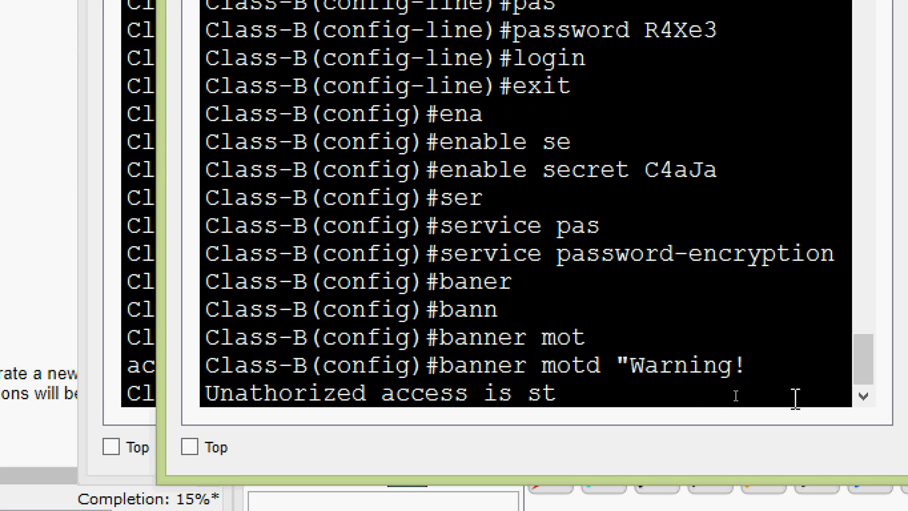
pyautogui.write('rictly Prohibited')
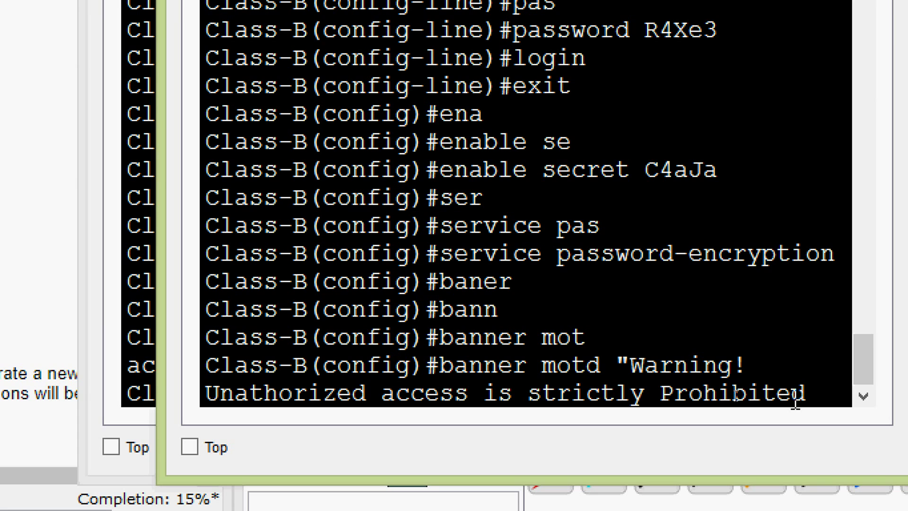
pyautogui.write('"')
pyautogui.press('Return')
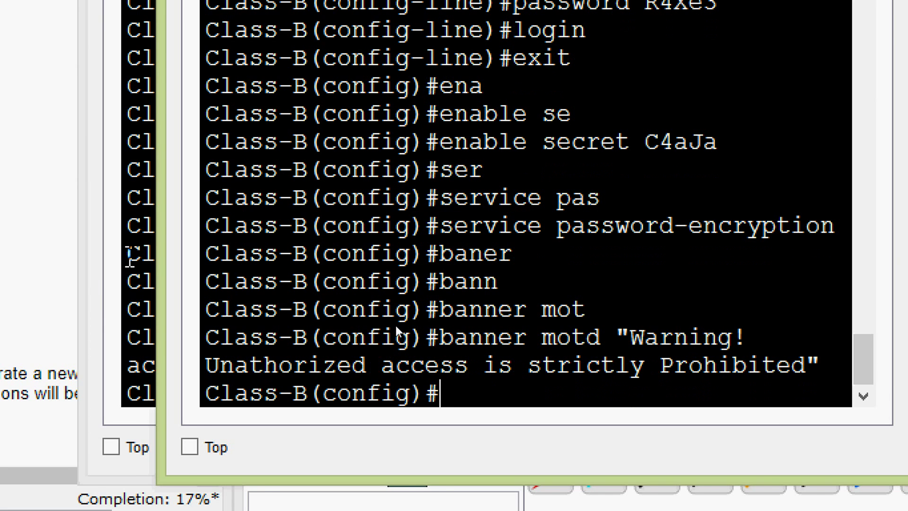
# Return to the activity instructions and copy Student-1's IP address 128.107.20.25 from the Addressing Table.
pyautogui.click(150, 276)
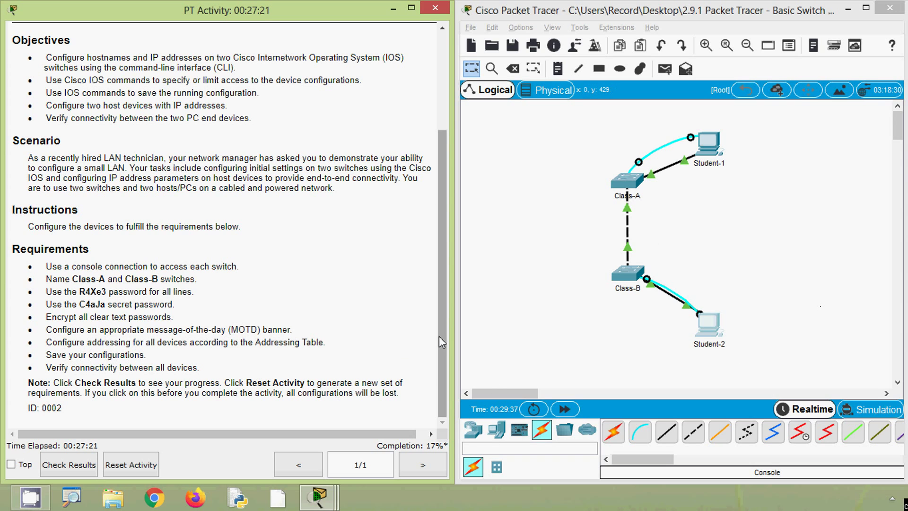
pyautogui.moveTo(439, 326); pyautogui.dragTo(451, 202)
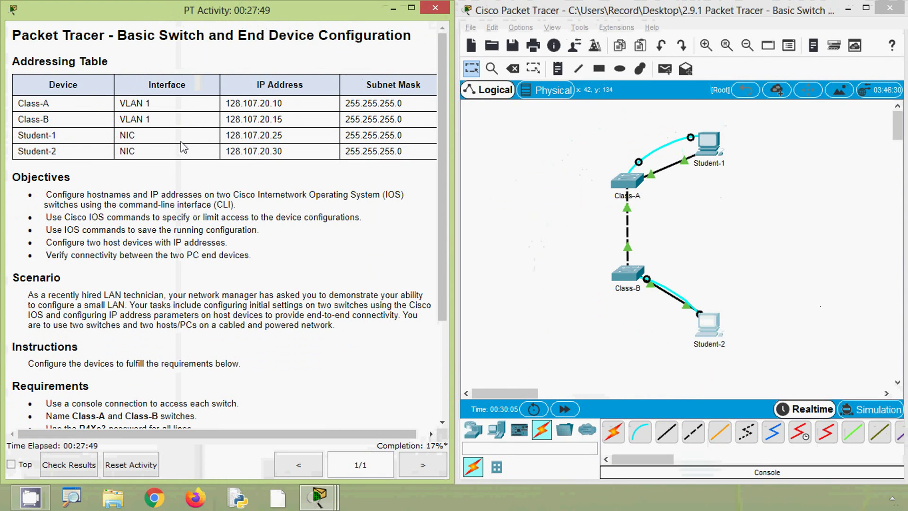
pyautogui.moveTo(225, 135); pyautogui.dragTo(302, 142)
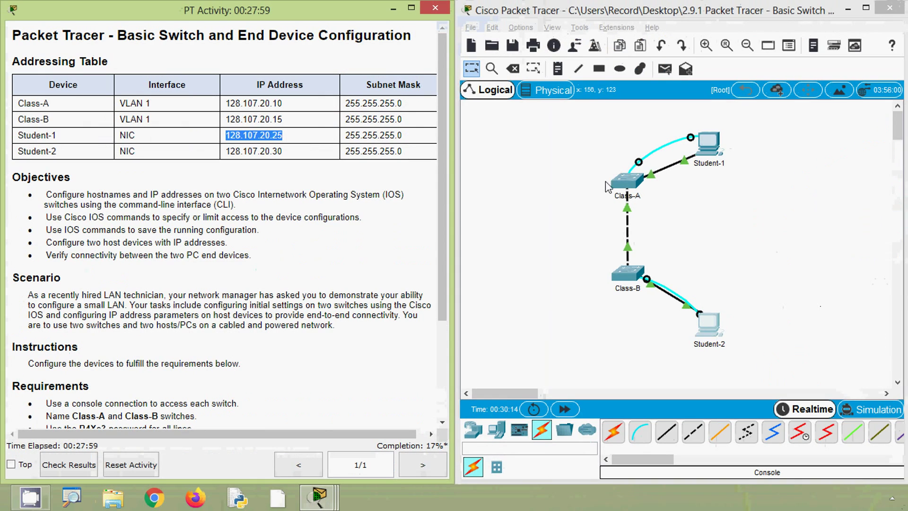
# Close the terminal on Student-1 and set its static IP address to 128.107.20.25 in IP Configuration.
pyautogui.click(837, 228)
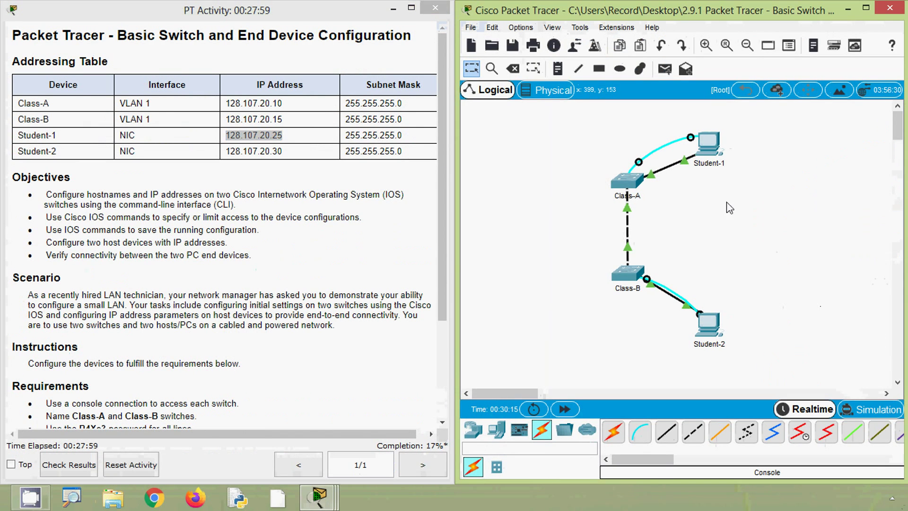
pyautogui.click(708, 143)
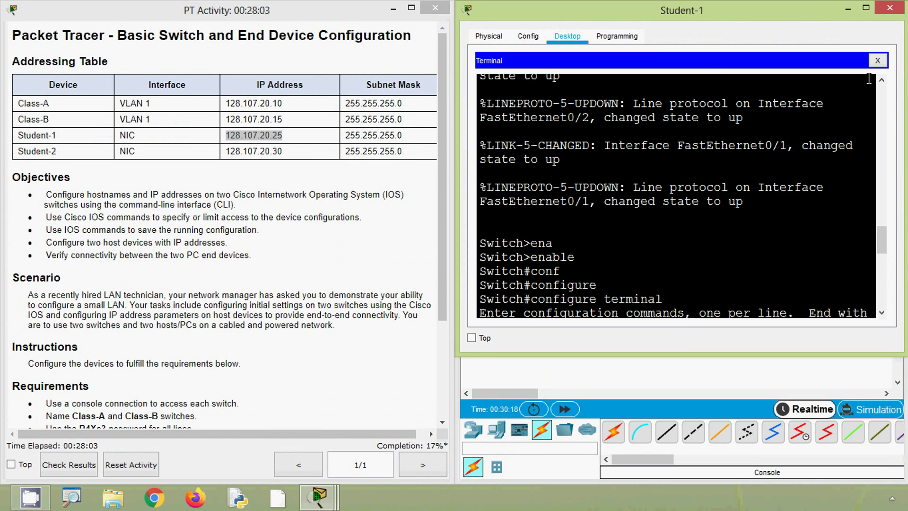
pyautogui.click(877, 60)
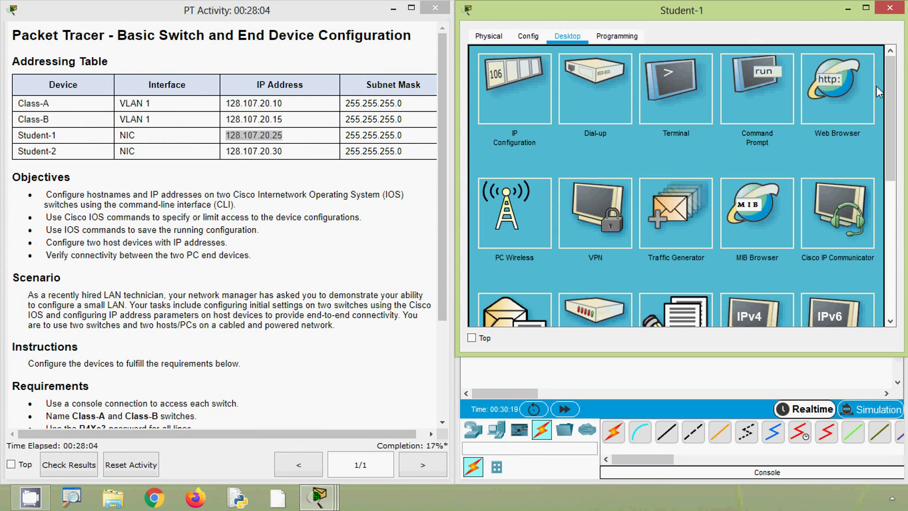
pyautogui.click(520, 112)
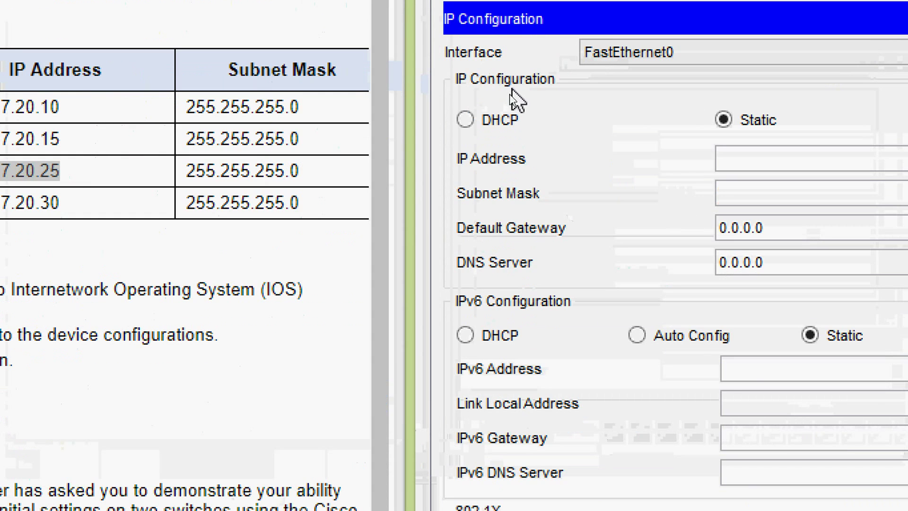
pyautogui.click(851, 164)
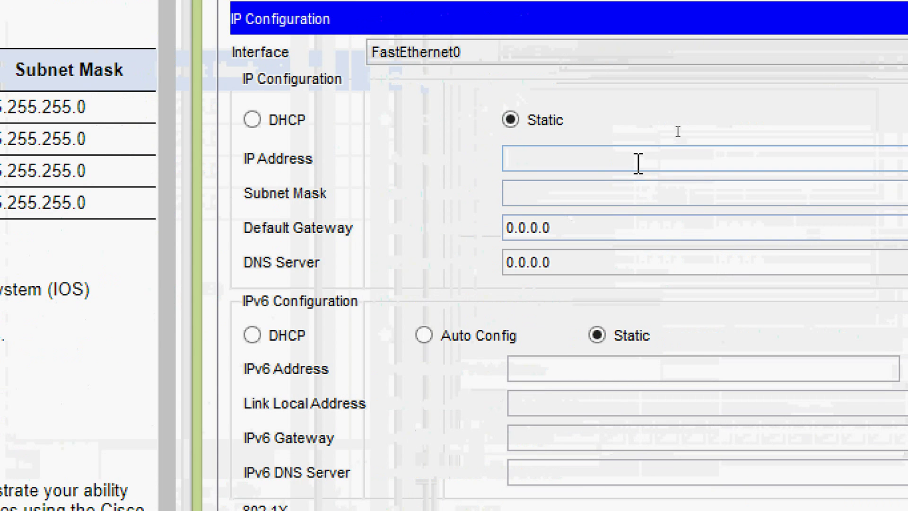
pyautogui.write('128.107.20.25')
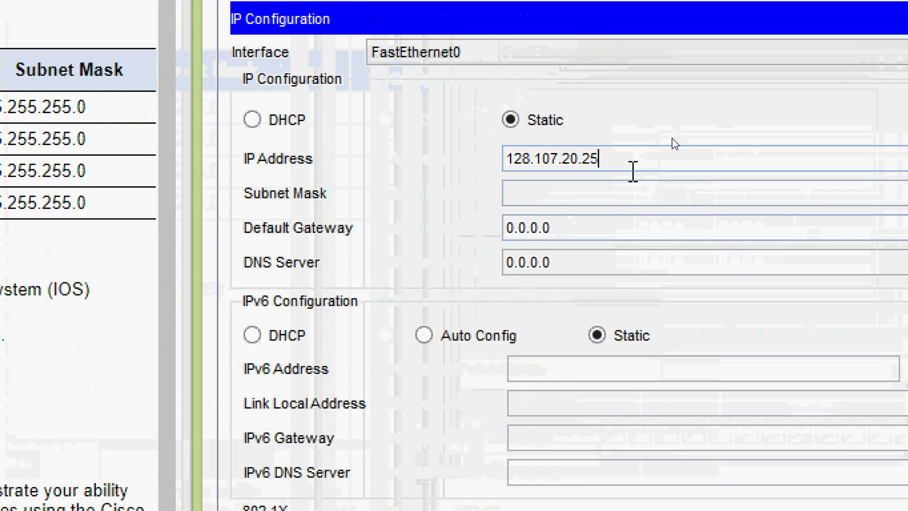
# Set Student-1's subnet mask to 255.255.255.0, copying the value from the Addressing Table.
pyautogui.click(620, 194)
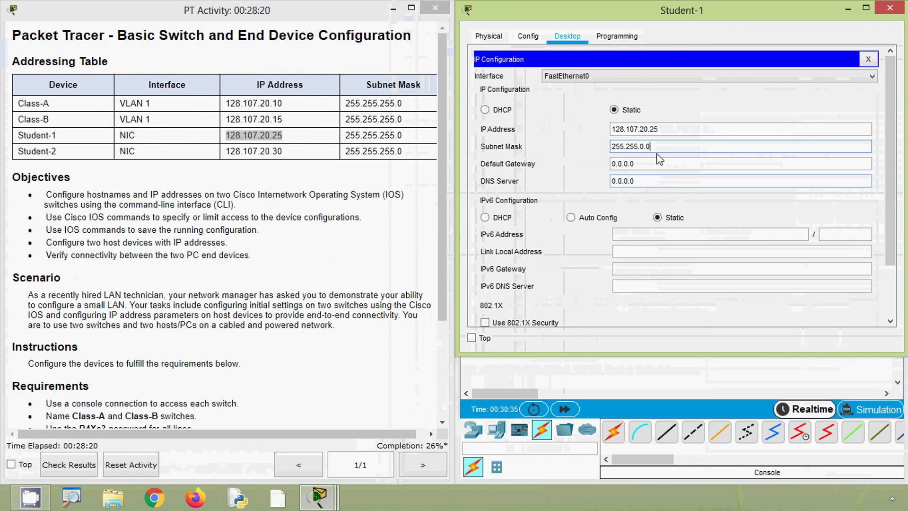
pyautogui.moveTo(656, 147); pyautogui.dragTo(607, 149)
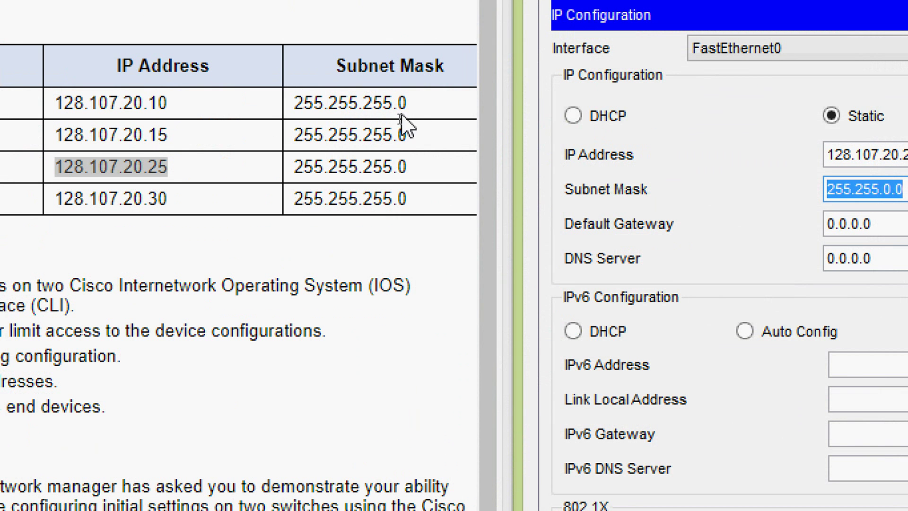
pyautogui.moveTo(295, 166); pyautogui.dragTo(409, 170)
pyautogui.hotkey('ctrl', 'c')
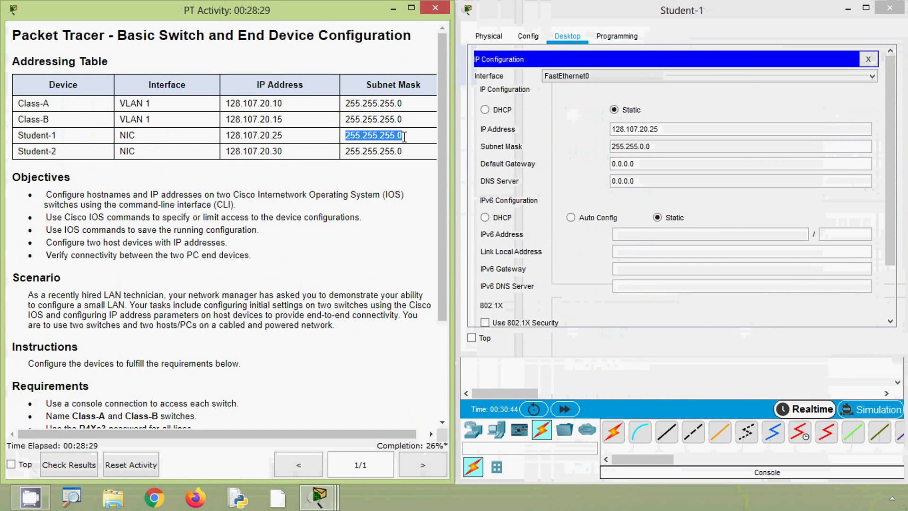
pyautogui.moveTo(666, 146); pyautogui.dragTo(580, 143)
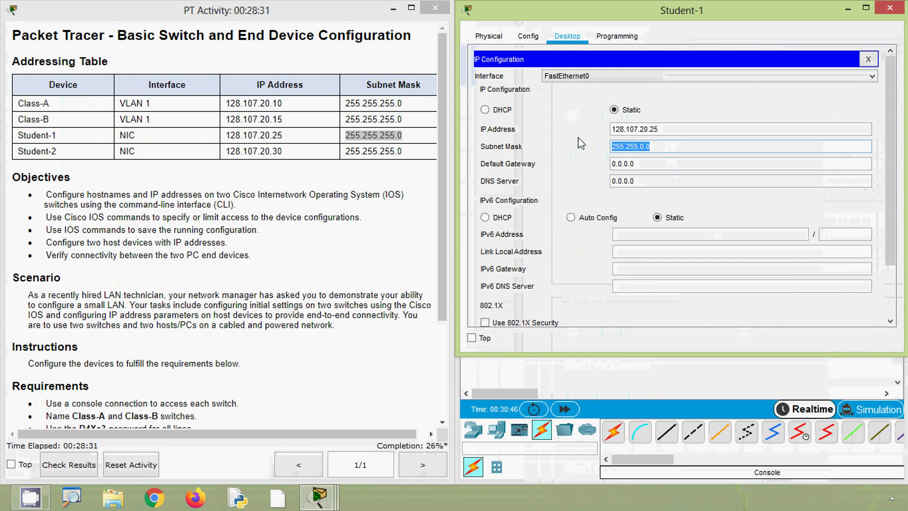
pyautogui.hotkey('ctrl', 'v')
pyautogui.click(649, 164)
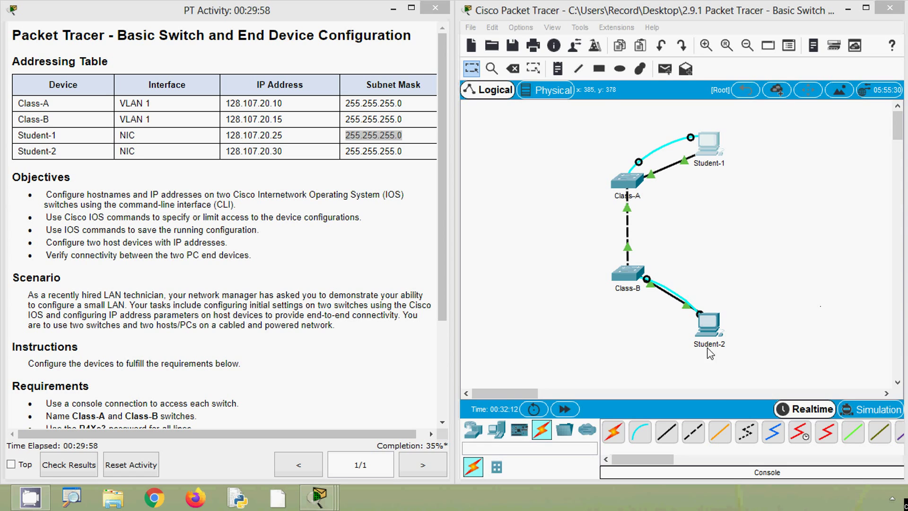
# Open Student-2's IP Configuration and set its static IP address to 128.107.20.30, copied from the Addressing Table.
pyautogui.hotkey('alt', 'Tab')
pyautogui.moveTo(688, 253); pyautogui.dragTo(694, 181)
pyautogui.click(879, 230)
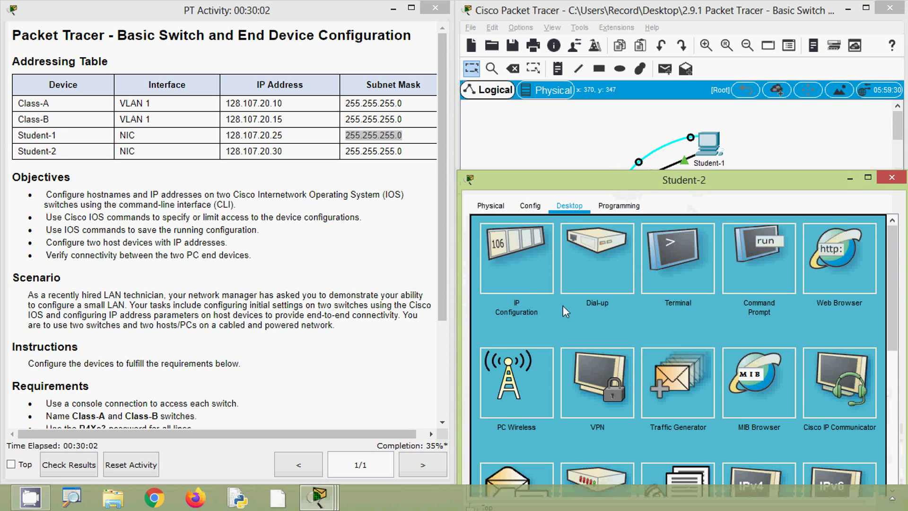
pyautogui.click(517, 271)
pyautogui.click(245, 160)
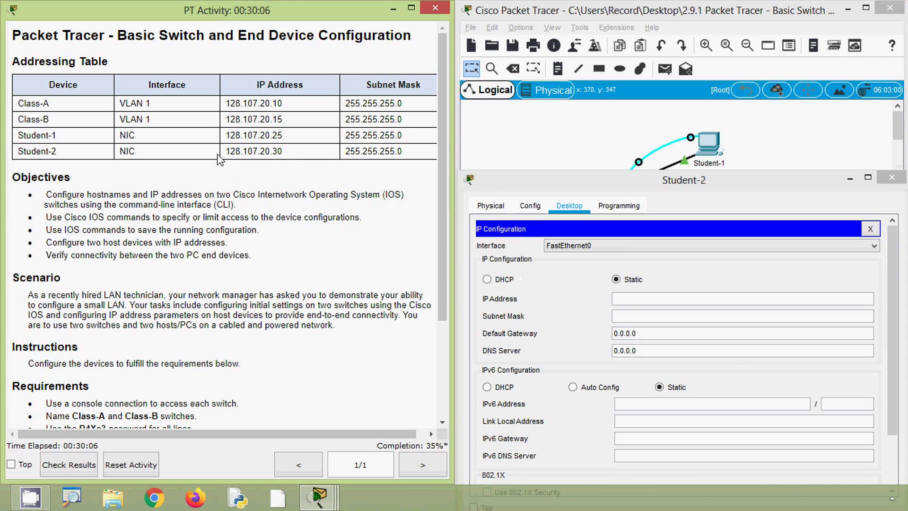
pyautogui.moveTo(235, 154); pyautogui.dragTo(287, 159)
pyautogui.hotkey('ctrl', 'c')
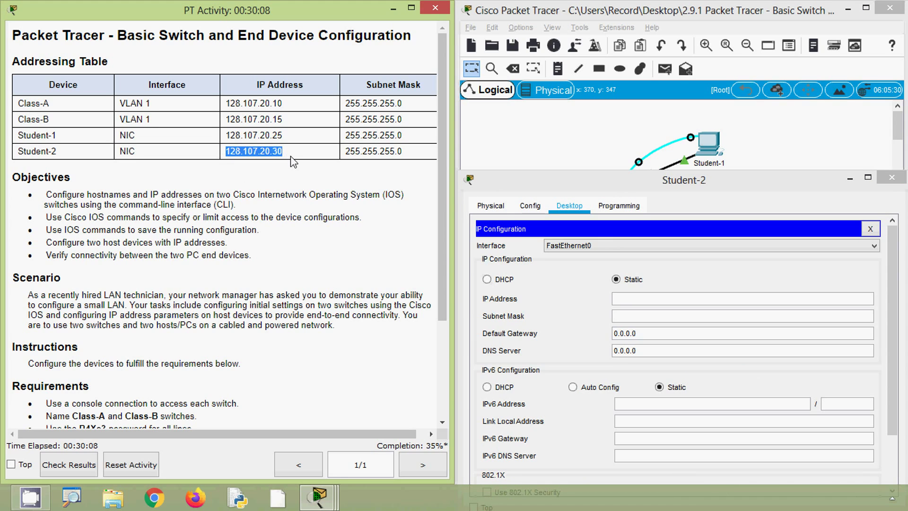
pyautogui.click(655, 299)
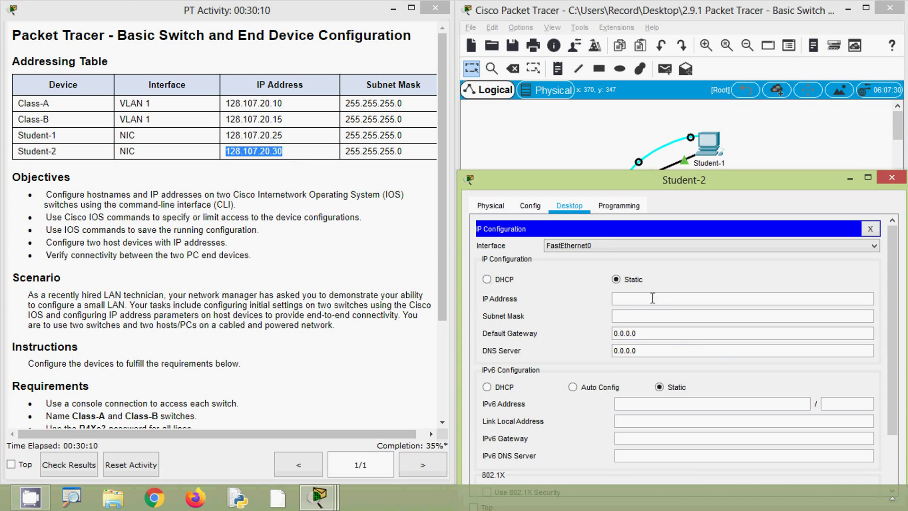
pyautogui.hotkey('ctrl', 'v')
# Replace Student-2's default subnet mask with 255.255.255.0, copied from the Addressing Table.
pyautogui.click(623, 320)
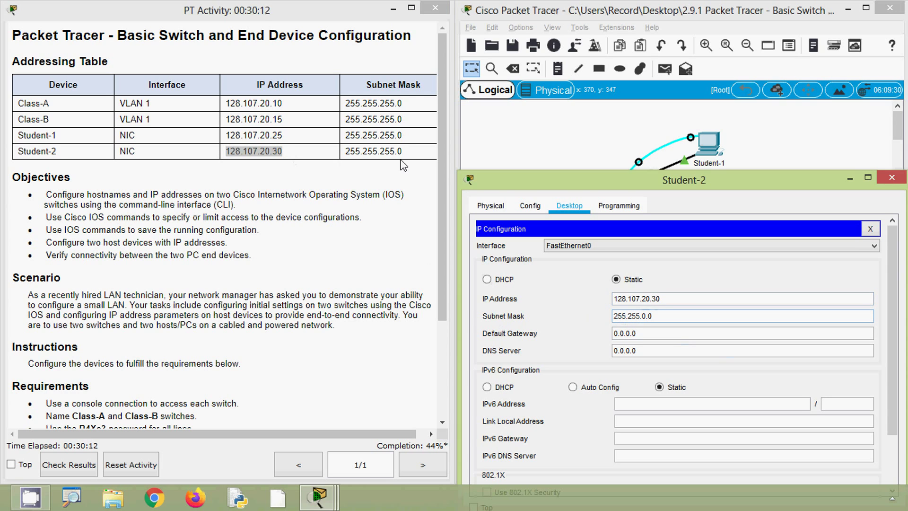
pyautogui.moveTo(403, 151); pyautogui.dragTo(347, 152)
pyautogui.hotkey('ctrl', 'c')
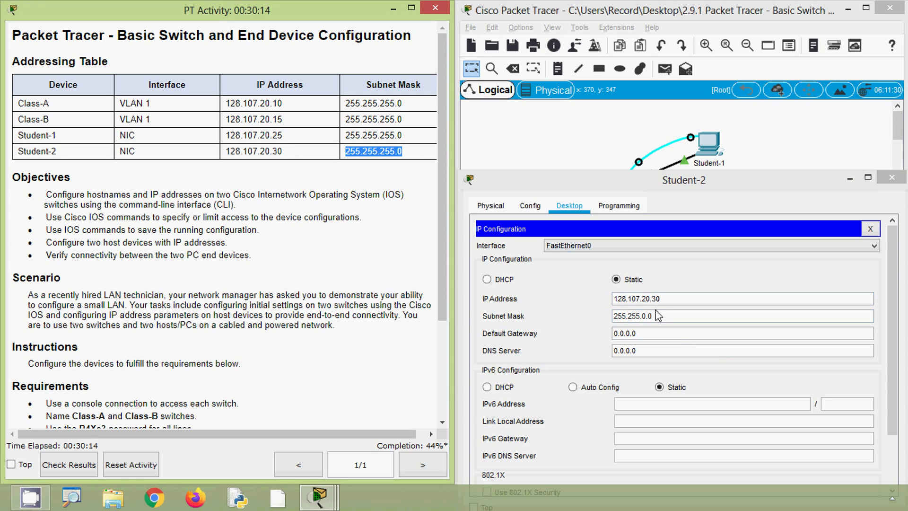
pyautogui.moveTo(665, 315); pyautogui.dragTo(591, 319)
pyautogui.hotkey('ctrl', 'v')
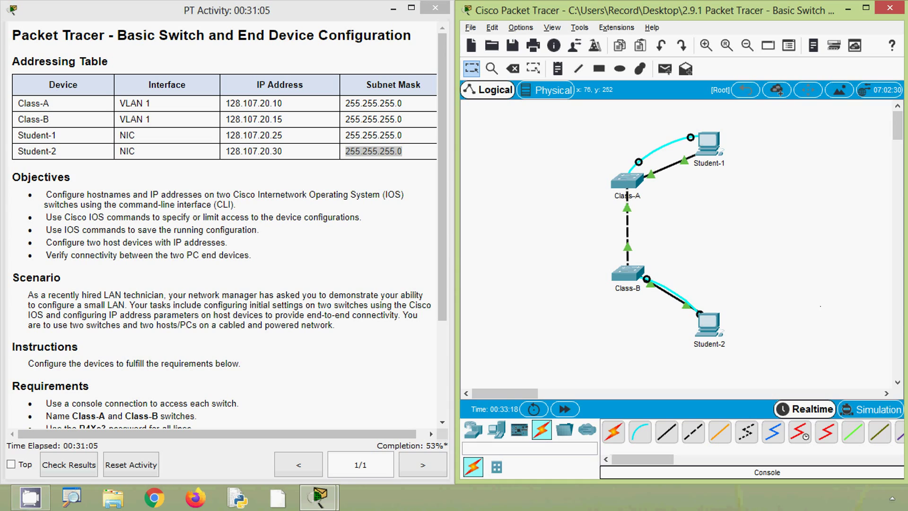
# Copy Class-A's IP address 128.107.20.10 from the Addressing Table and open the terminal on Student-1 with the default port settings.
pyautogui.press('alt')
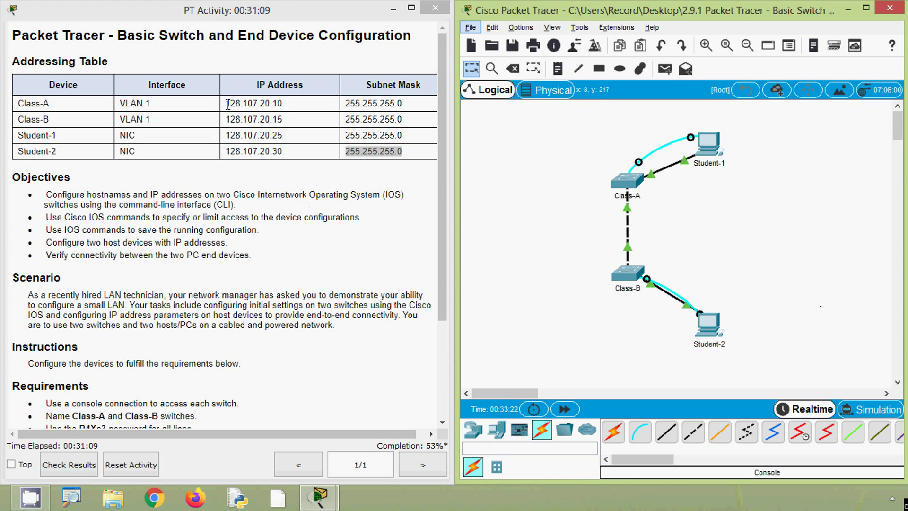
pyautogui.moveTo(228, 104); pyautogui.dragTo(283, 104)
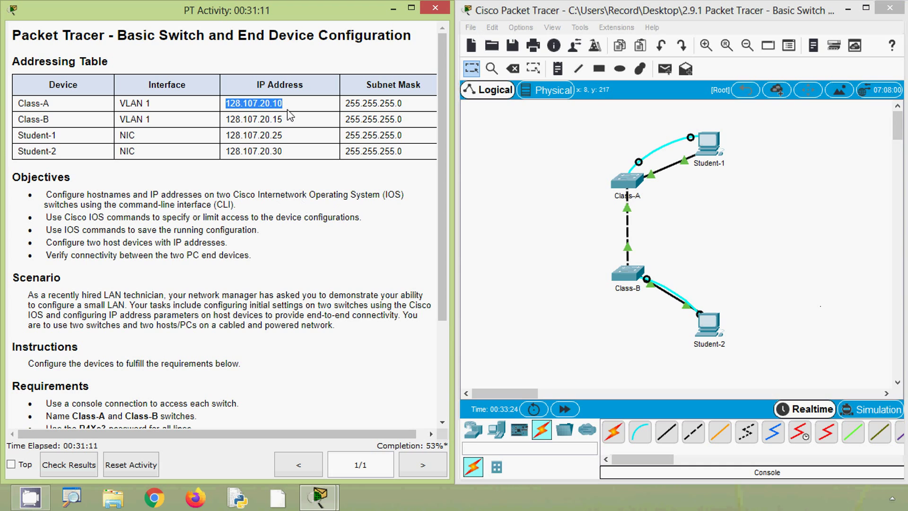
pyautogui.click(708, 145)
pyautogui.click(488, 154)
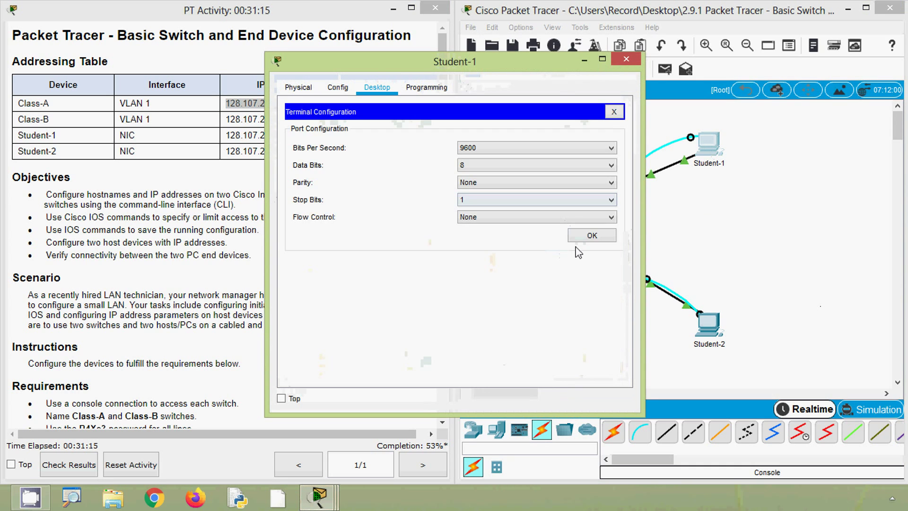
pyautogui.click(588, 235)
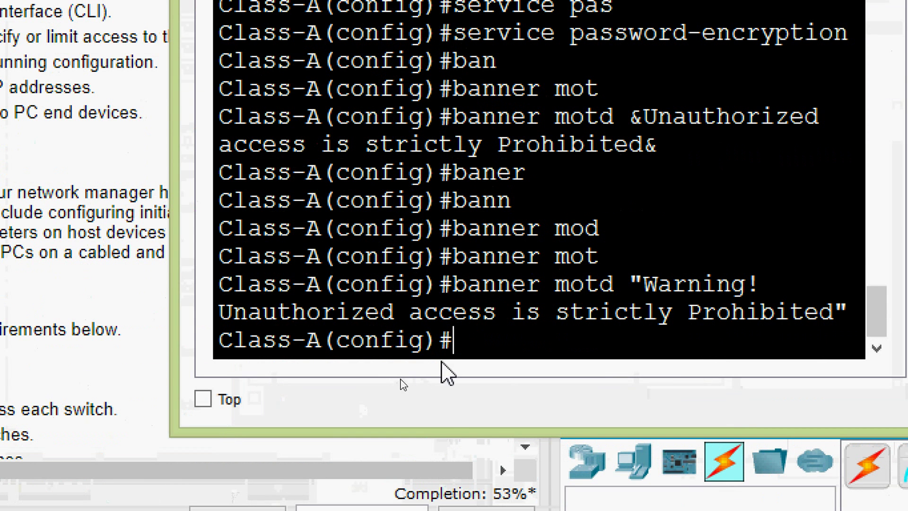
# Enter interface configuration mode for VLAN 1 on Class-A.
pyautogui.moveTo(462, 342); pyautogui.dragTo(218, 343)
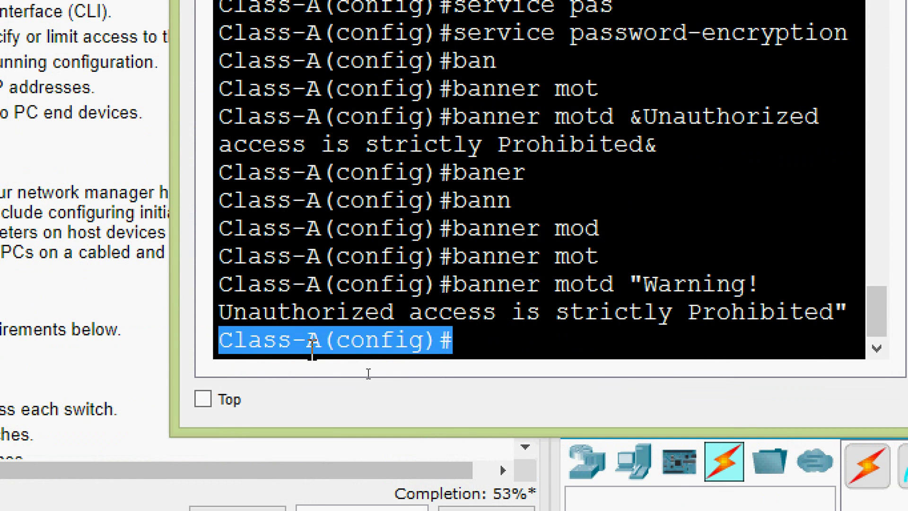
pyautogui.click(473, 341)
pyautogui.write('inter')
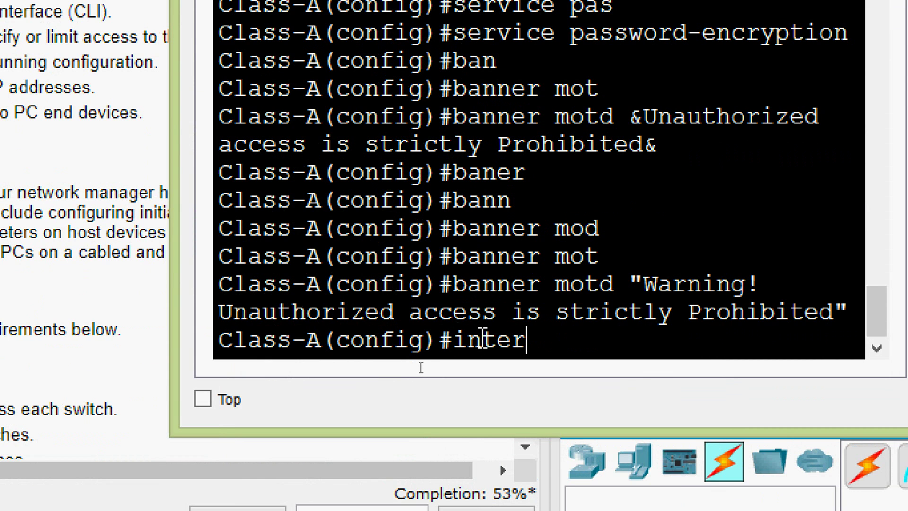
pyautogui.press('Tab')
pyautogui.write('v')
pyautogui.press('Tab')
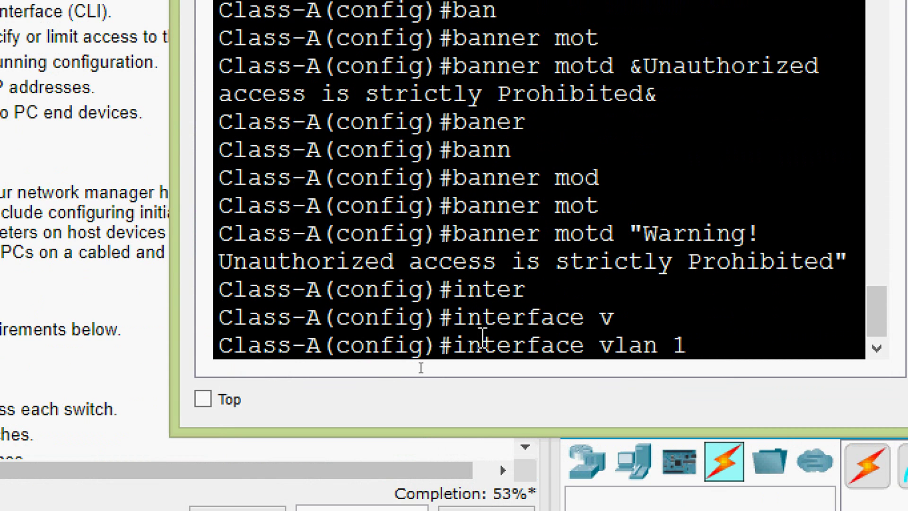
pyautogui.press('Return')
# Assign IP address 128.107.20.10 with subnet mask 255.255.255.0 to Class-A's VLAN 1 interface.
pyautogui.write('ip ad')
pyautogui.press('Tab')
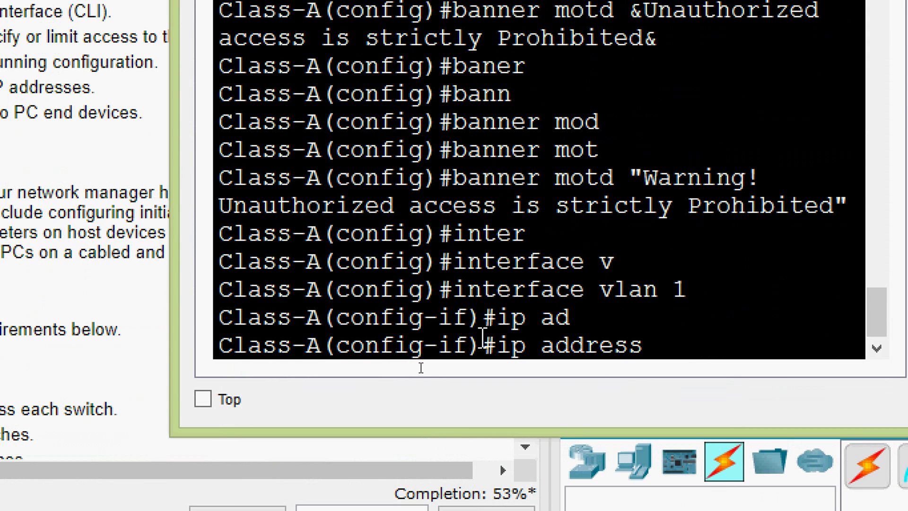
pyautogui.rightClick(683, 352)
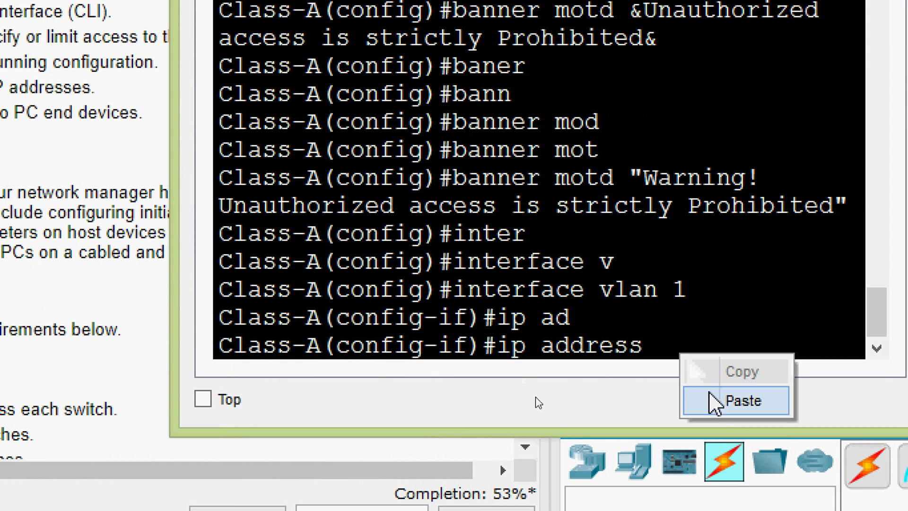
pyautogui.click(712, 398)
pyautogui.write('25')
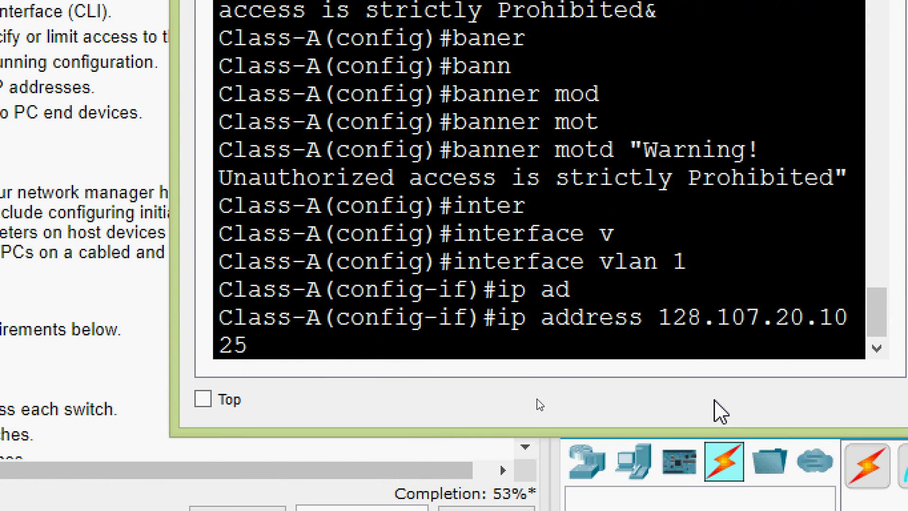
pyautogui.write('5.255.26')
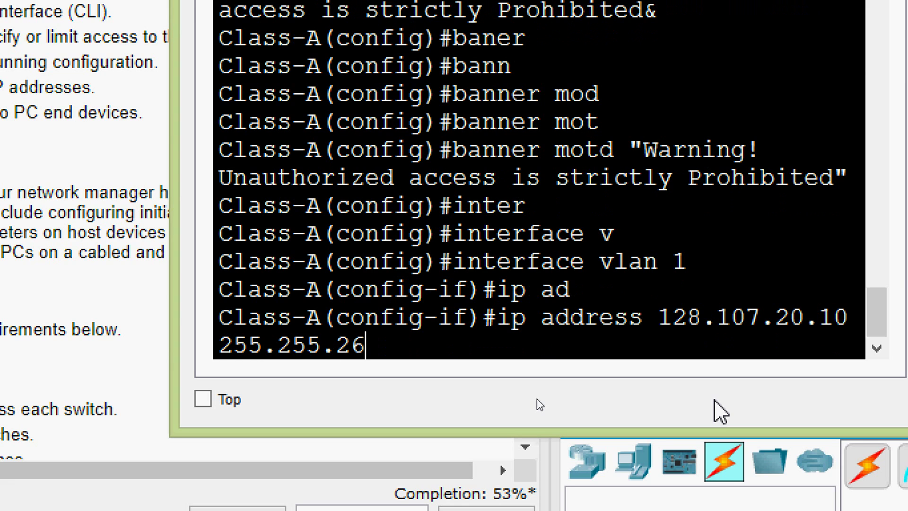
pyautogui.press('BackSpace')
pyautogui.write('55.0')
pyautogui.press('Return')
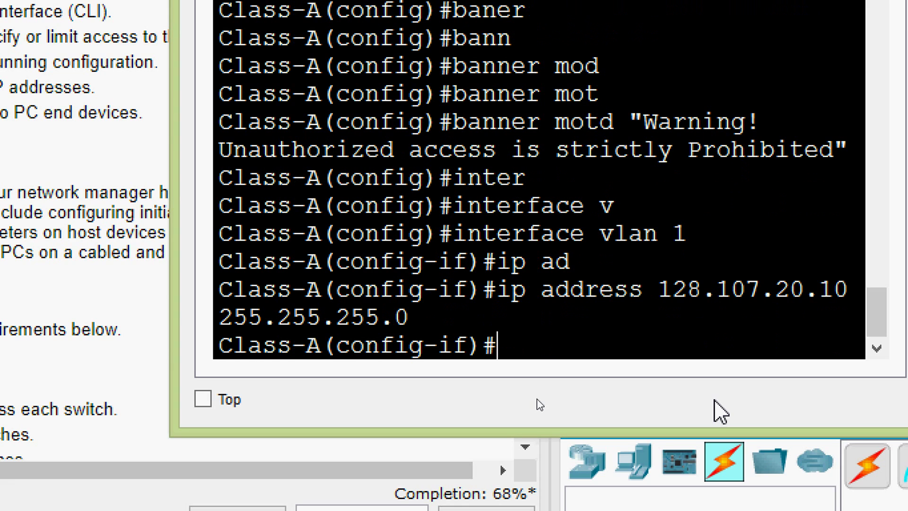
# Enable Class-A's VLAN 1 interface with the no shutdown command.
pyautogui.write('no sh')
pyautogui.press('Tab')
pyautogui.press('Return')
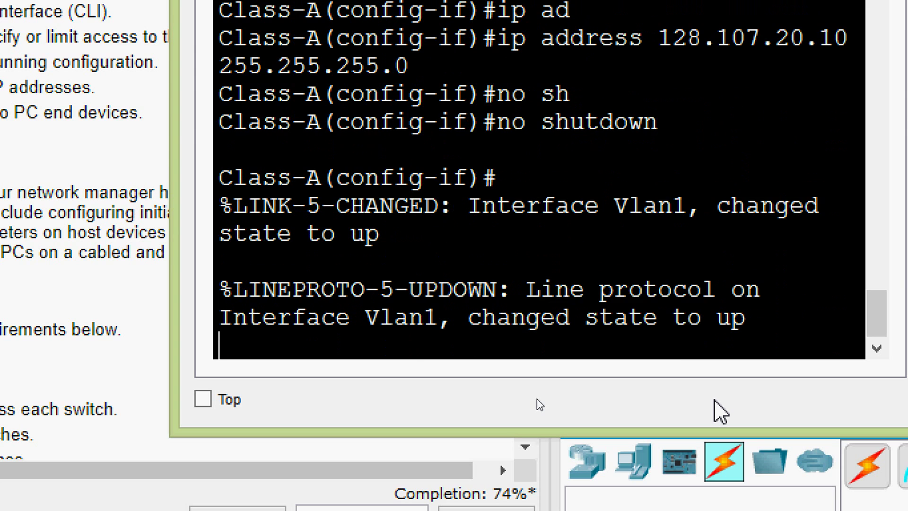
pyautogui.press('Return')
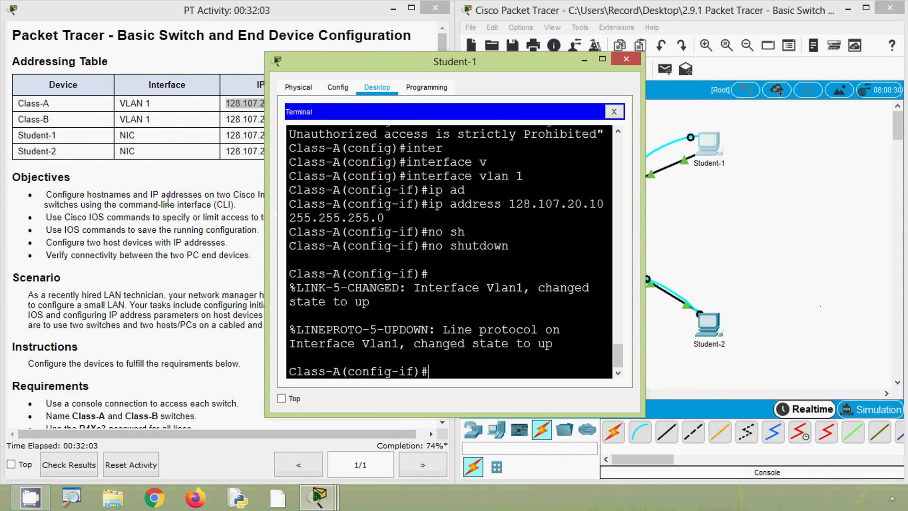
# Copy Class-B's IP address 128.107.20.15 from the Addressing Table and open the terminal on Student-2 with the default port settings.
pyautogui.click(228, 150)
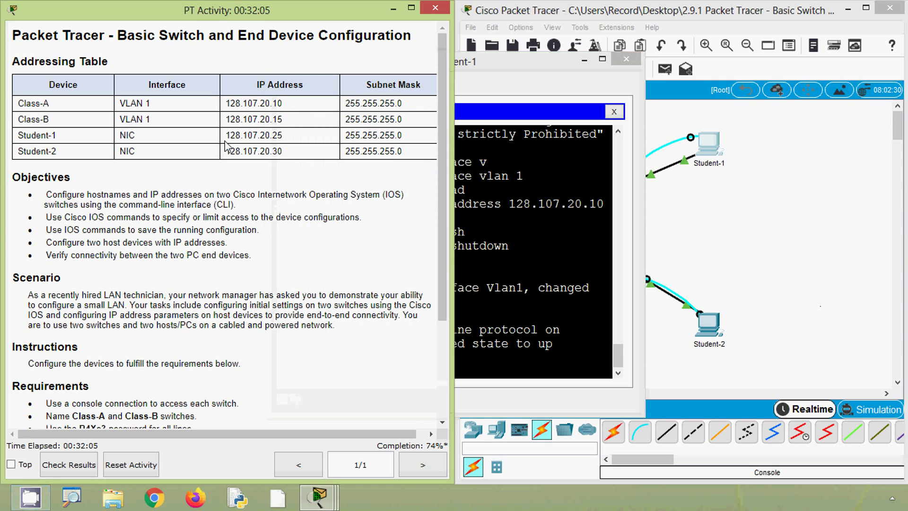
pyautogui.moveTo(226, 119); pyautogui.dragTo(285, 122)
pyautogui.hotkey('ctrl', 'c')
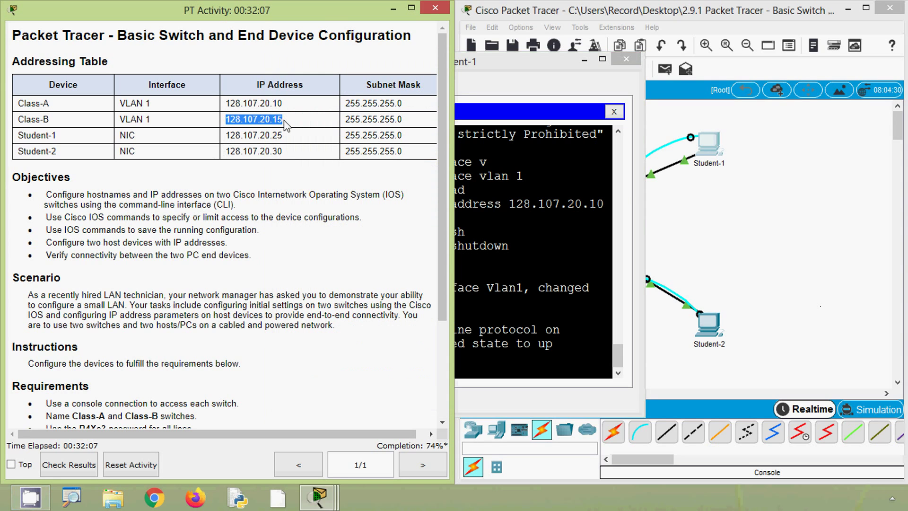
pyautogui.click(752, 260)
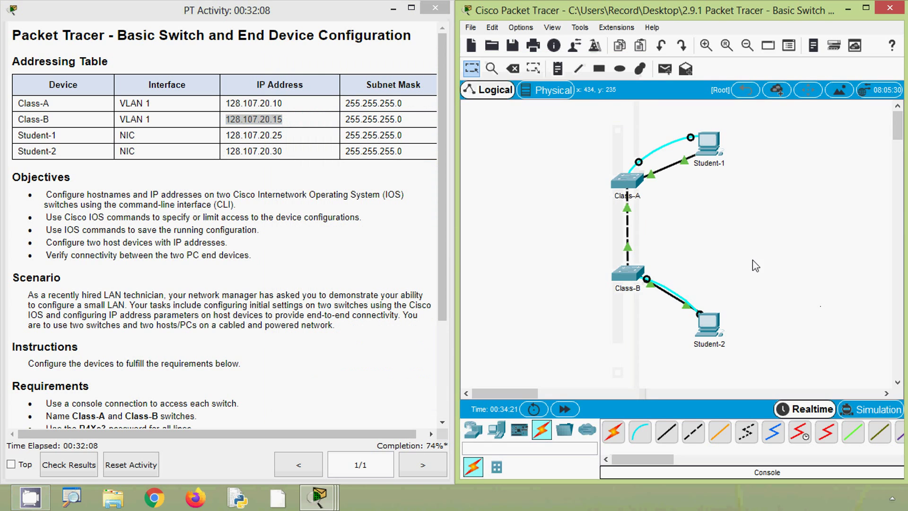
pyautogui.click(711, 329)
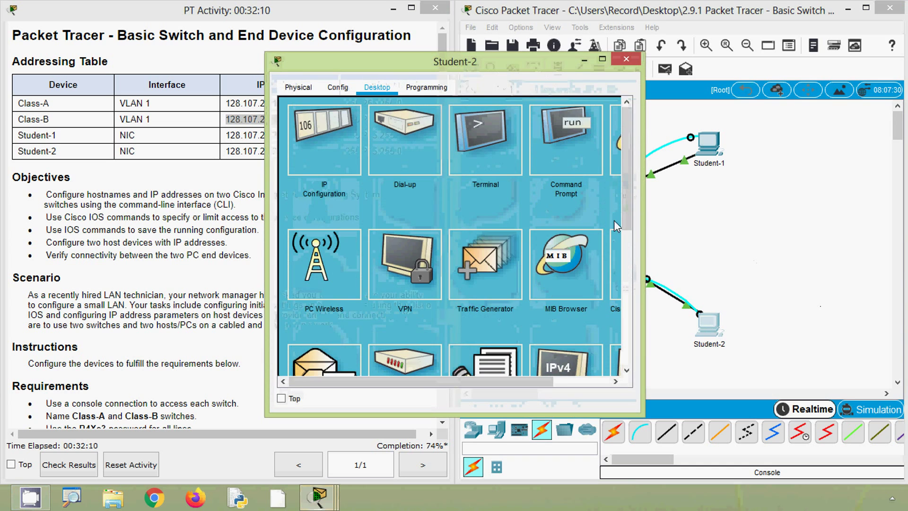
pyautogui.click(471, 164)
pyautogui.click(588, 235)
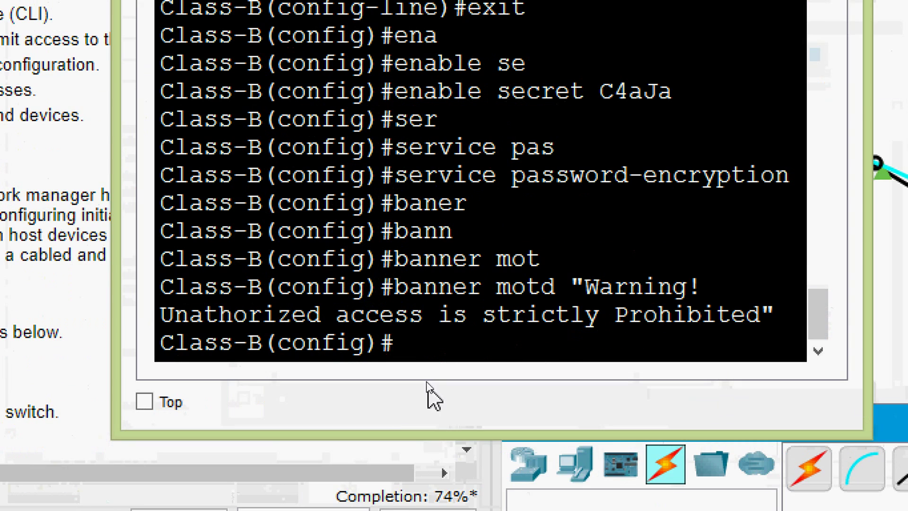
# Enter interface configuration mode for VLAN 1 on Class-B.
pyautogui.write('inter')
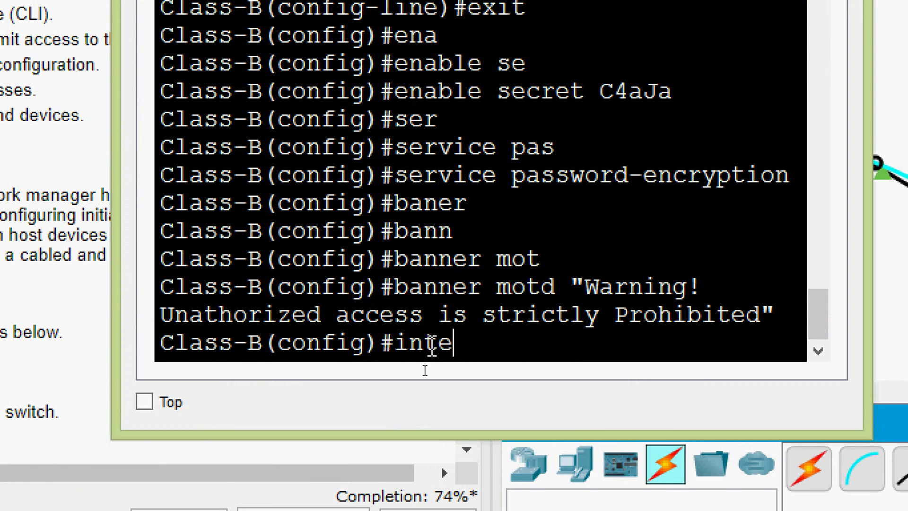
pyautogui.press('Tab')
pyautogui.write('v')
pyautogui.press('Tab')
pyautogui.write('1')
pyautogui.press('Return')
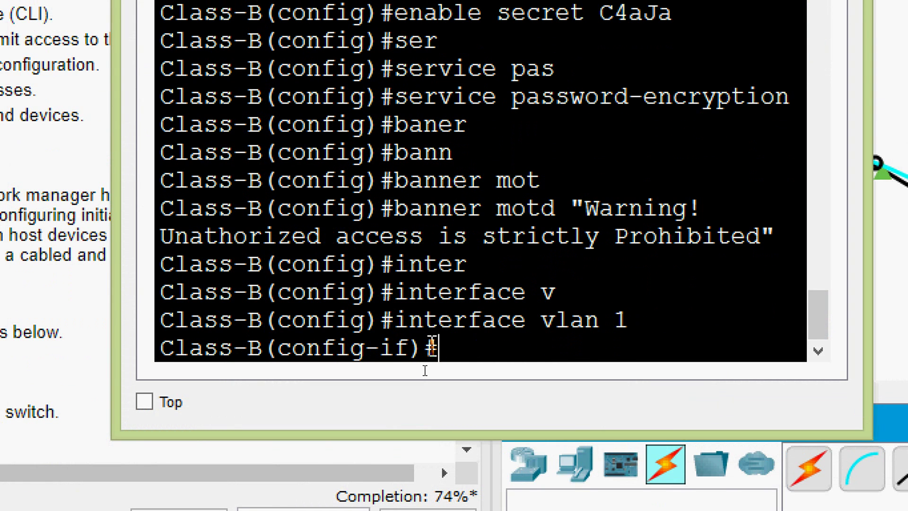
# Assign IP address 128.107.20.15 with subnet mask 255.255.255.0 to Class-B's VLAN 1 interface.
pyautogui.write('ip ad')
pyautogui.press('Tab')
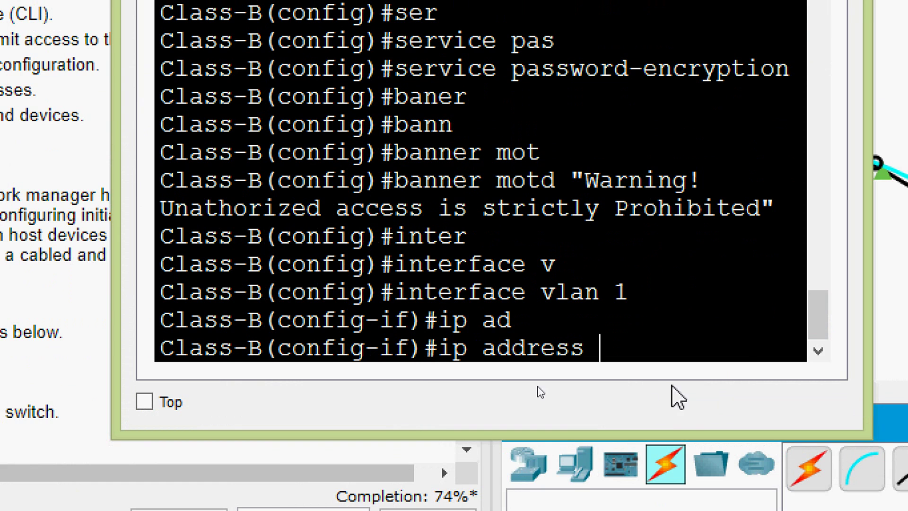
pyautogui.rightClick(634, 350)
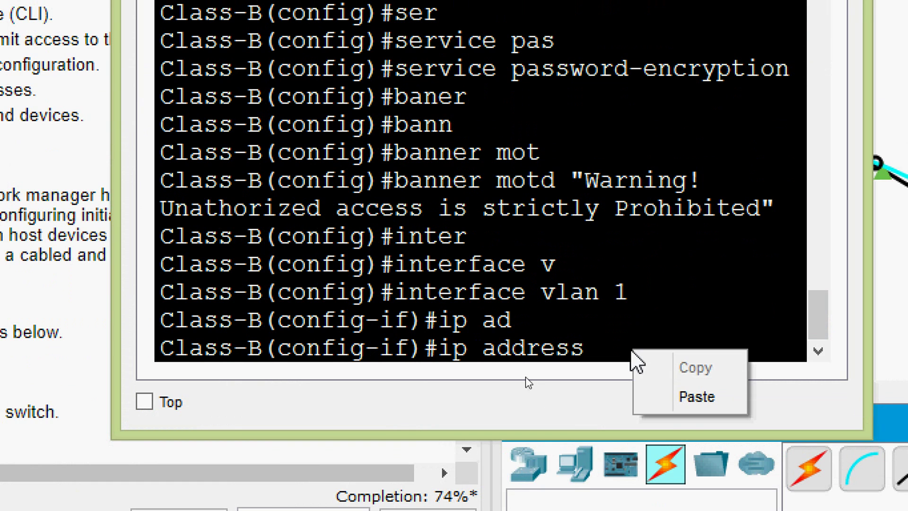
pyautogui.click(660, 398)
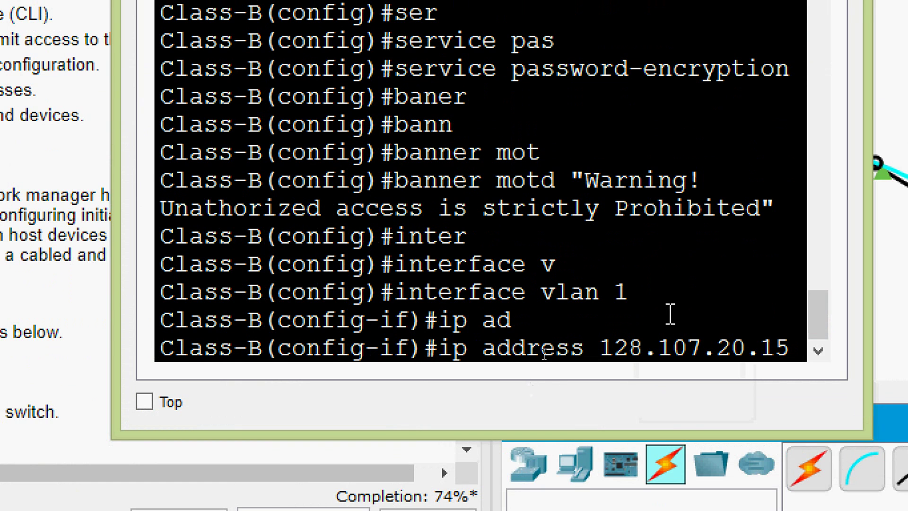
pyautogui.write('255.255.255.0')
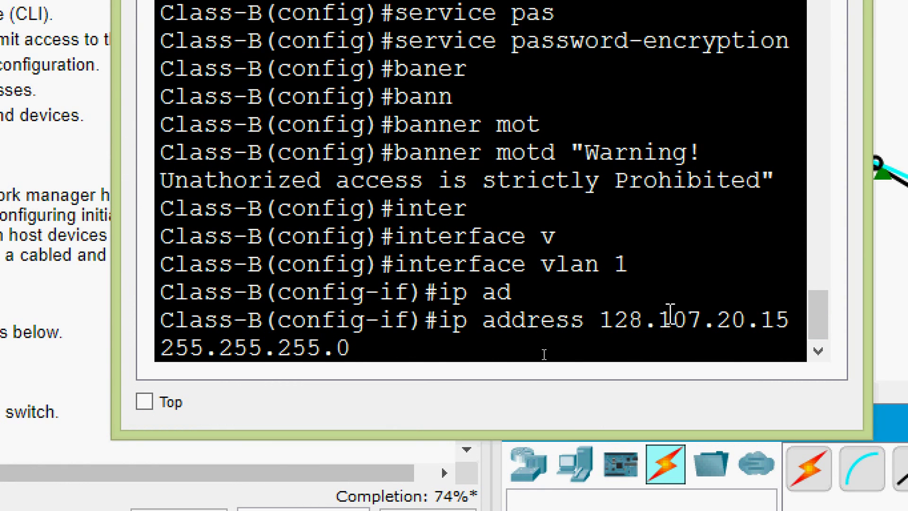
pyautogui.press('Return')
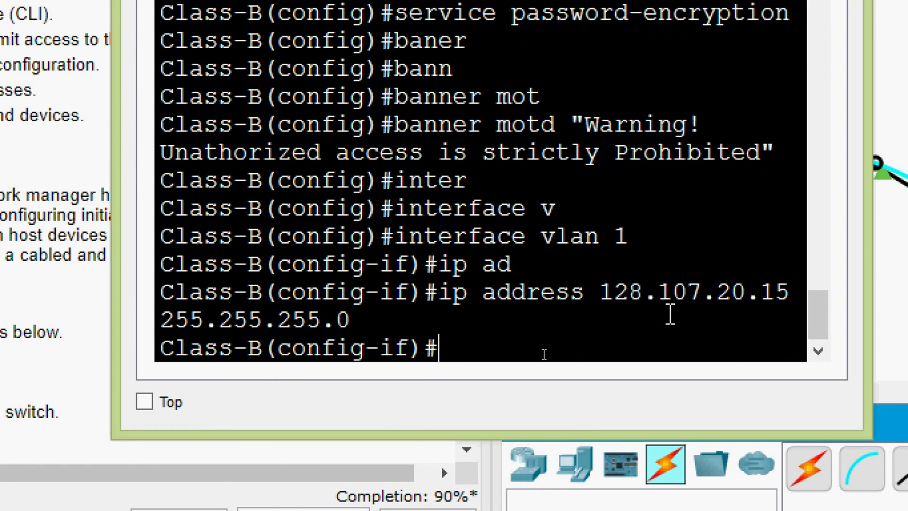
# Enable Class-B's VLAN 1 interface with the no shutdown command.
pyautogui.write('no sh')
pyautogui.press('Tab')
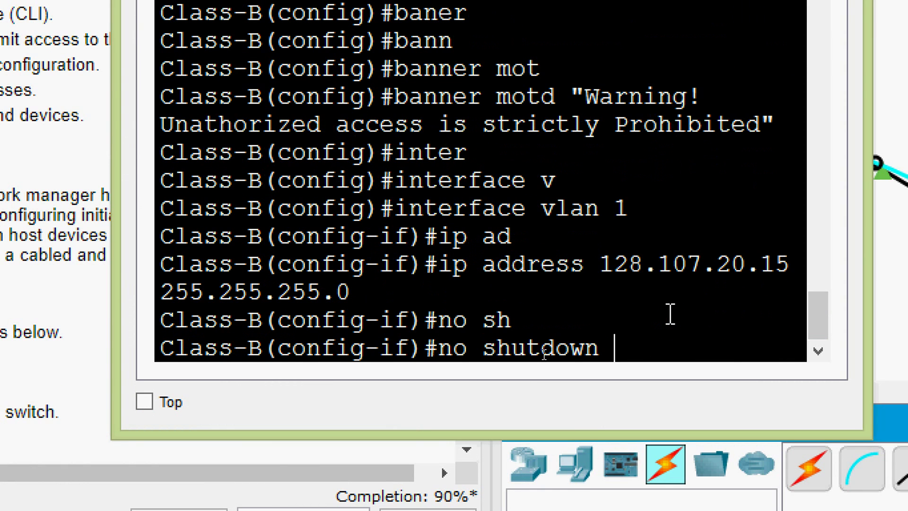
pyautogui.press('Return')
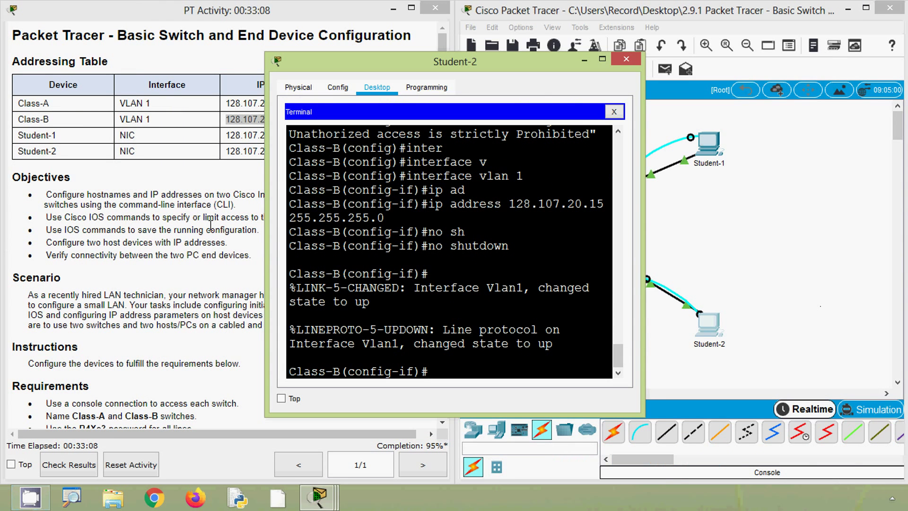
# Review the remaining requirements, reopen Class-A's terminal session on Student-1 and return to privileged EXEC mode.
pyautogui.click(728, 245)
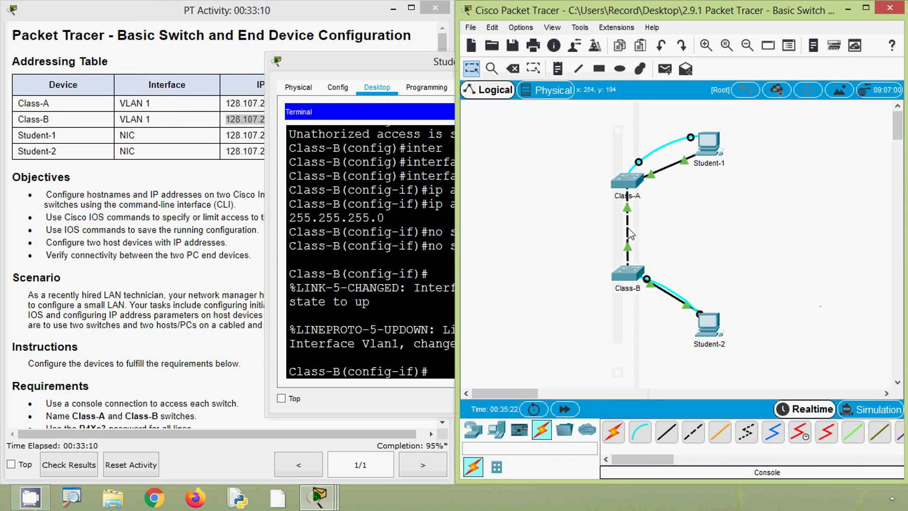
pyautogui.click(263, 285)
pyautogui.scroll(-3, 438, 109)
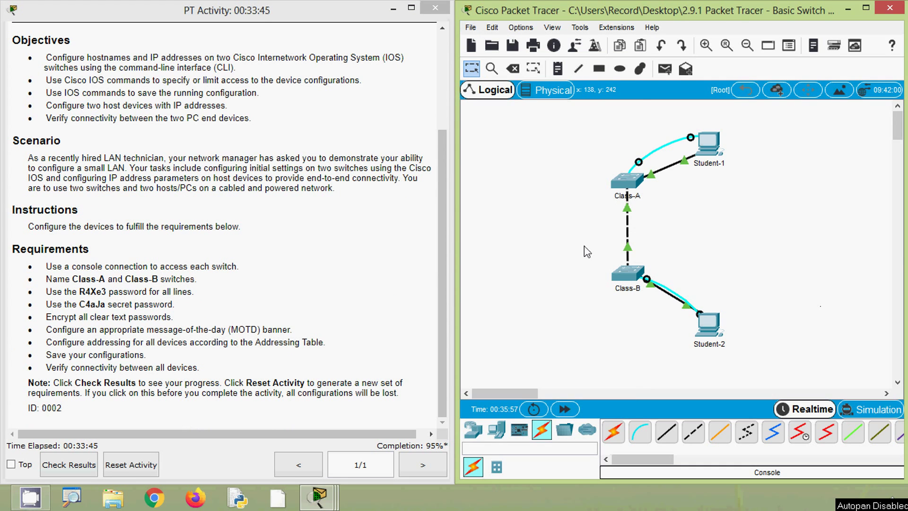
pyautogui.click(707, 149)
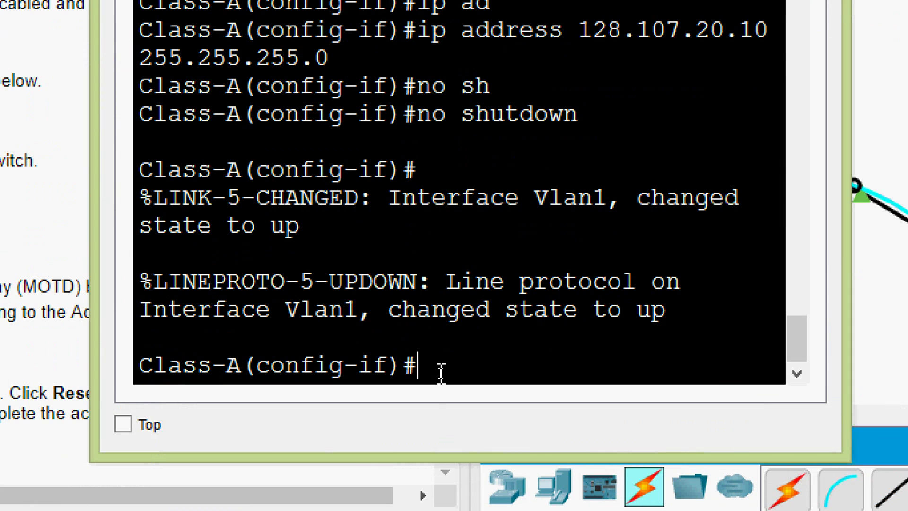
pyautogui.hotkey('ctrl', 'z')
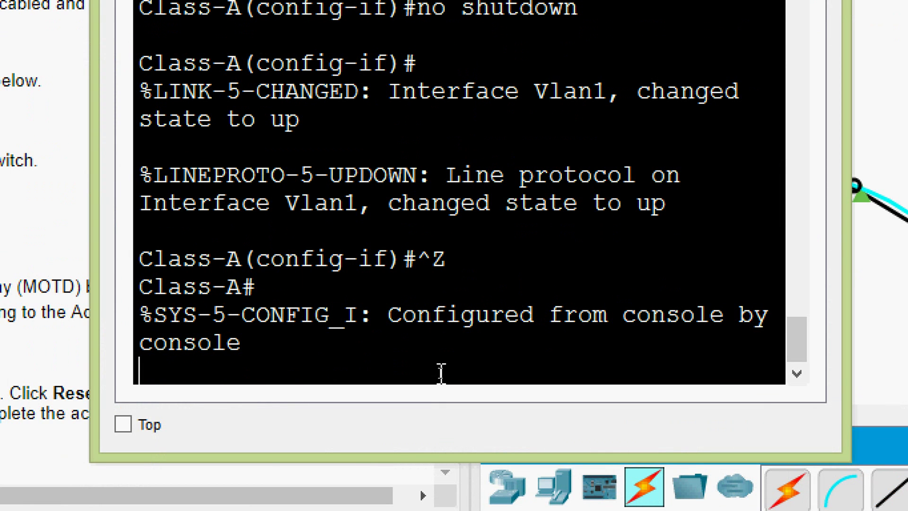
pyautogui.press('Return')
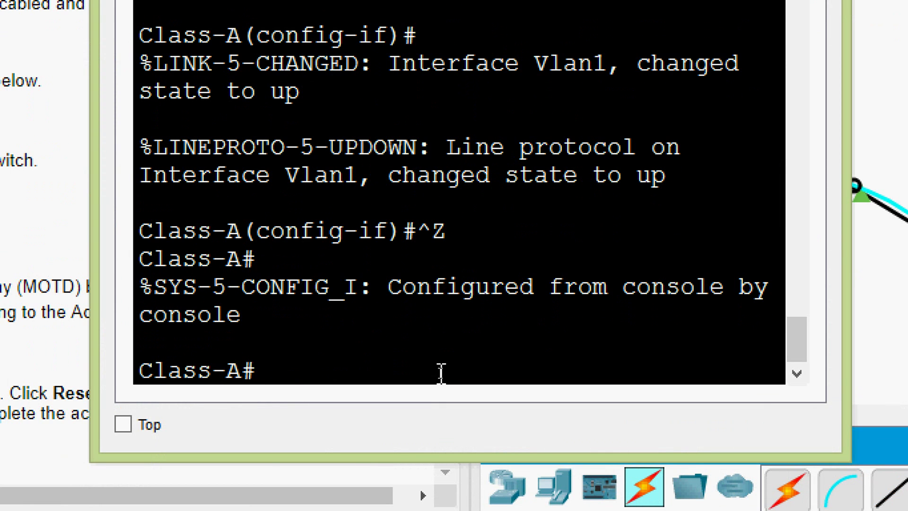
# Save Class-A's configuration with copy running-config startup-config, accepting the default destination filename.
pyautogui.write('cop')
pyautogui.press('Tab')
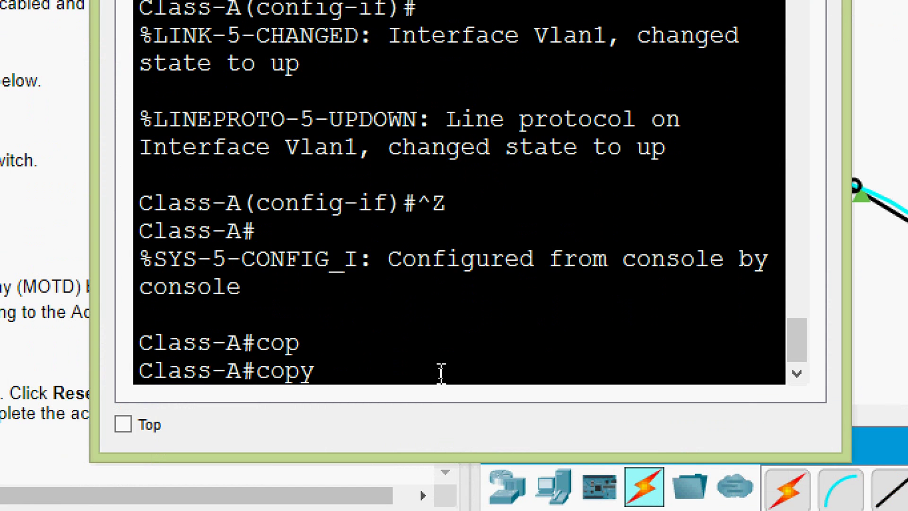
pyautogui.write('run')
pyautogui.press('Tab')
pyautogui.write('st')
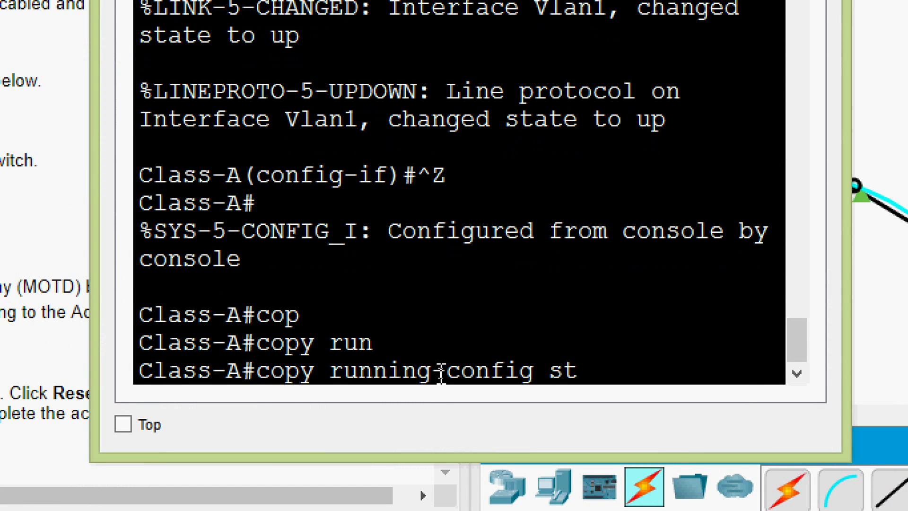
pyautogui.press('Tab')
pyautogui.press('Return')
pyautogui.press('Return')
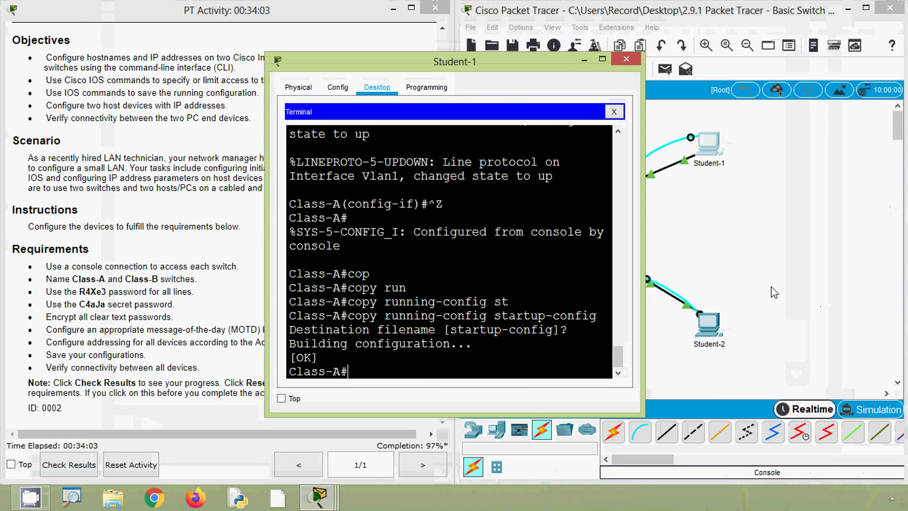
# Switch to Class-B's terminal session on Student-2 and return to privileged EXEC mode.
pyautogui.click(776, 312)
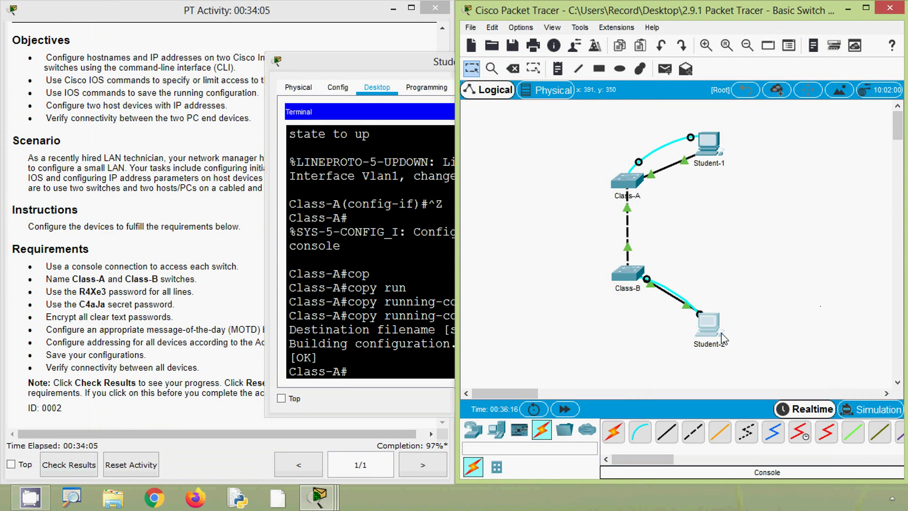
pyautogui.click(707, 334)
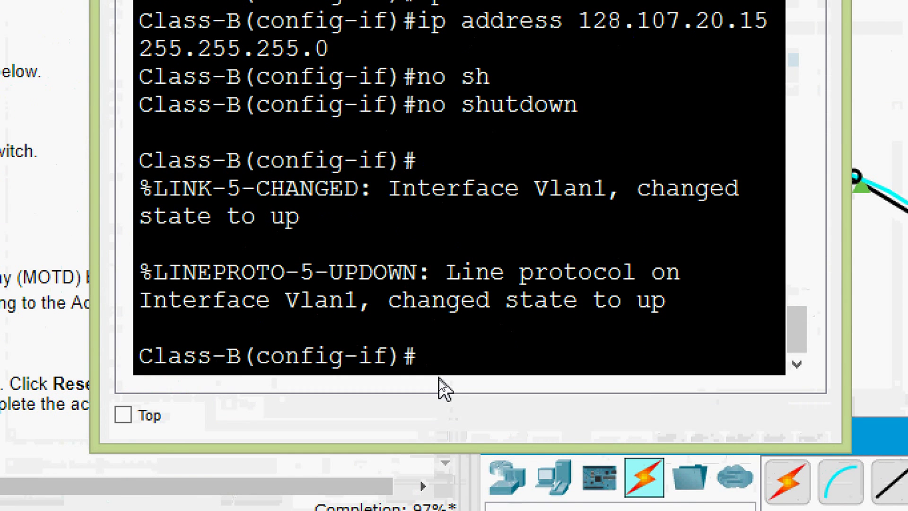
pyautogui.hotkey('ctrl', 'z')
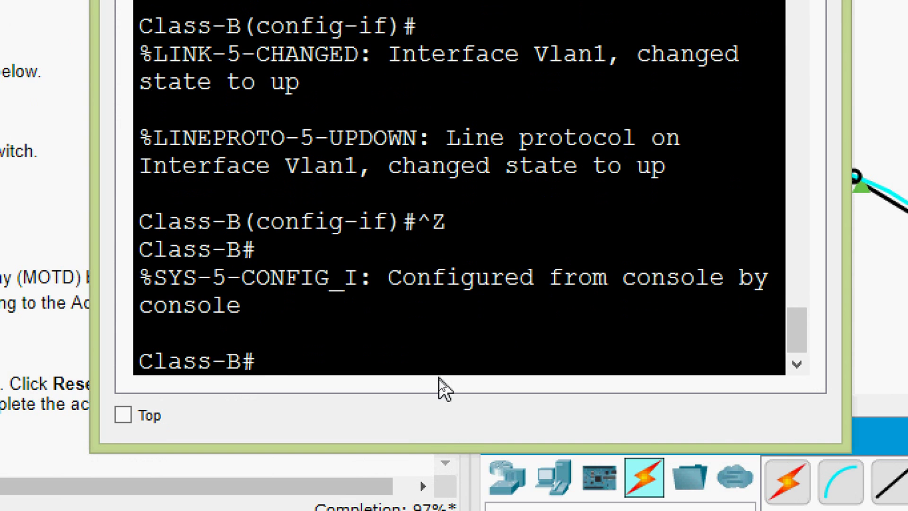
# Save Class-B's configuration with copy running-config startup-config, accepting the default destination filename.
pyautogui.write('cop')
pyautogui.press('Tab')
pyautogui.write('r')
pyautogui.press('Tab')
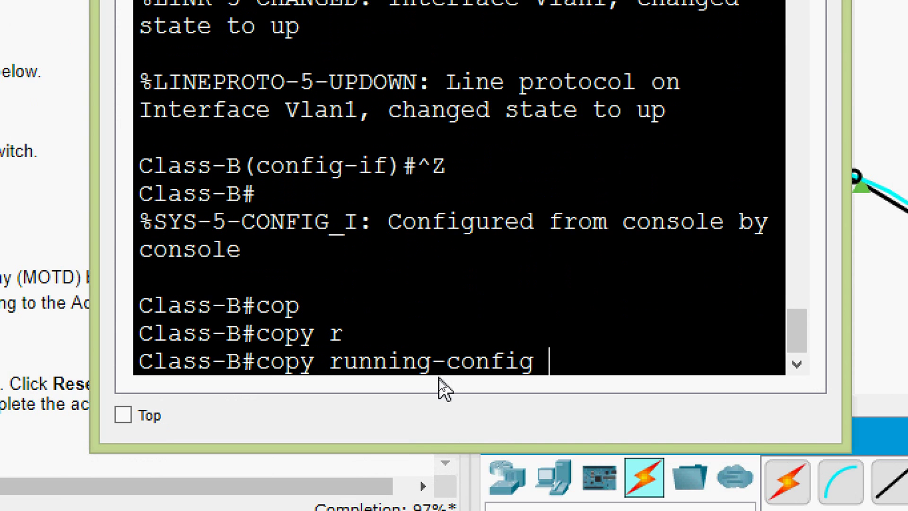
pyautogui.write('st')
pyautogui.press('Tab')
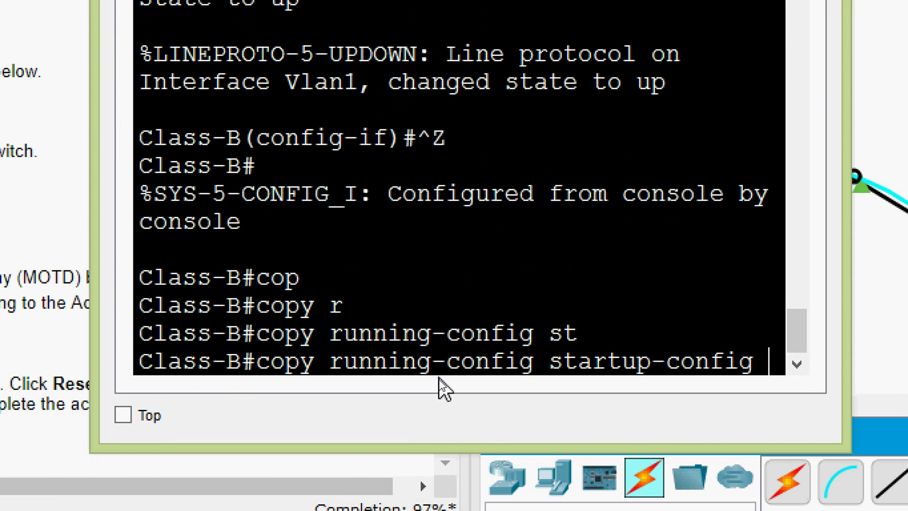
pyautogui.press('Return')
pyautogui.press('Return')
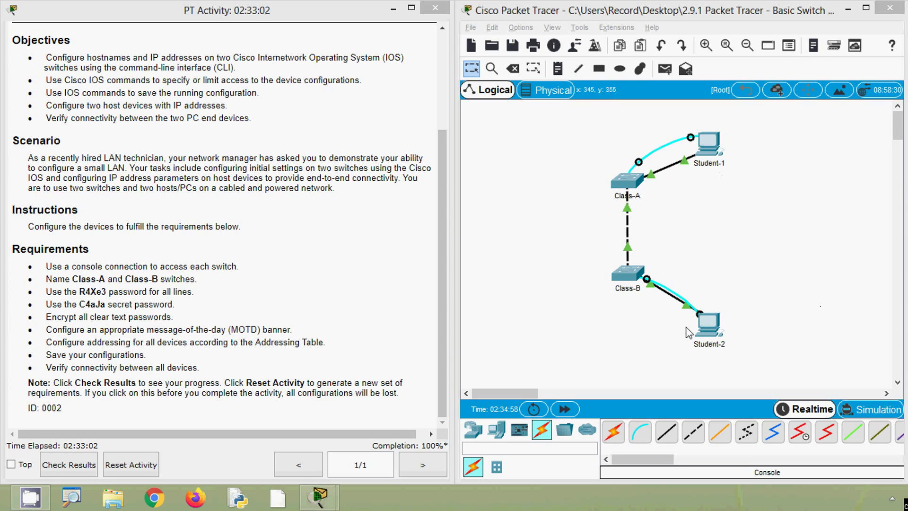
# Copy Student-2's IP address 128.107.20.30 from the Addressing Table and open the Command Prompt on Student-1.
pyautogui.moveTo(442, 229); pyautogui.dragTo(442, 134)
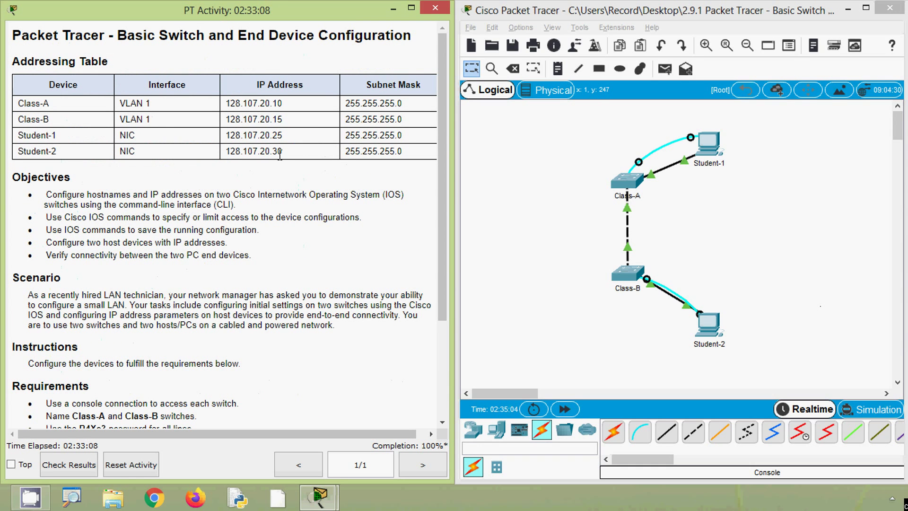
pyautogui.moveTo(288, 156); pyautogui.dragTo(226, 154)
pyautogui.hotkey('ctrl', 'c')
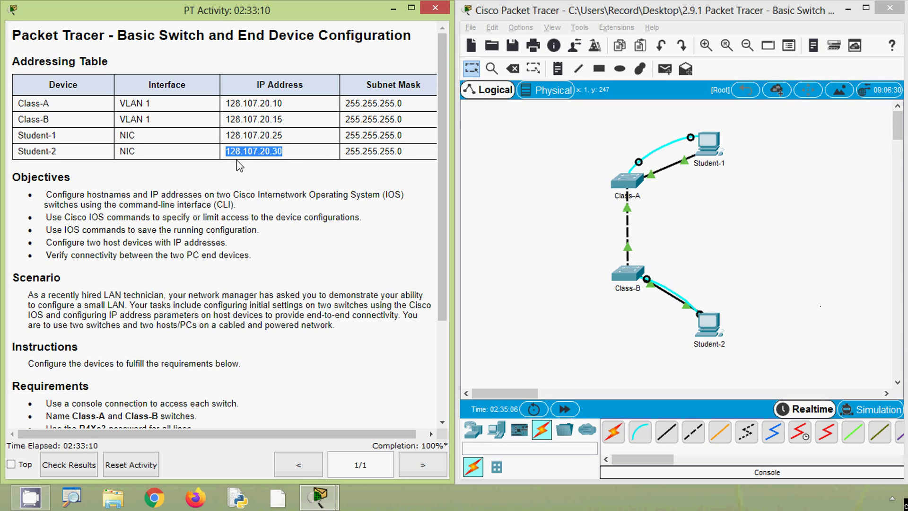
pyautogui.click(705, 148)
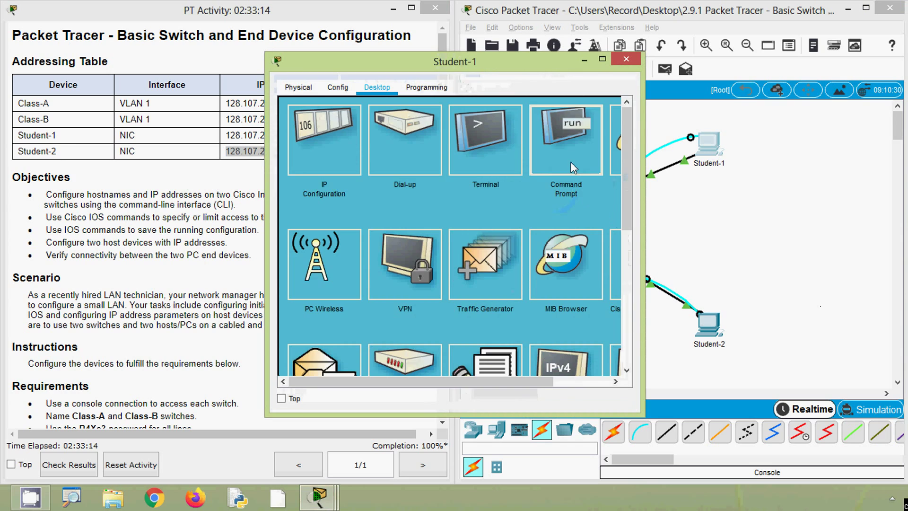
pyautogui.click(573, 156)
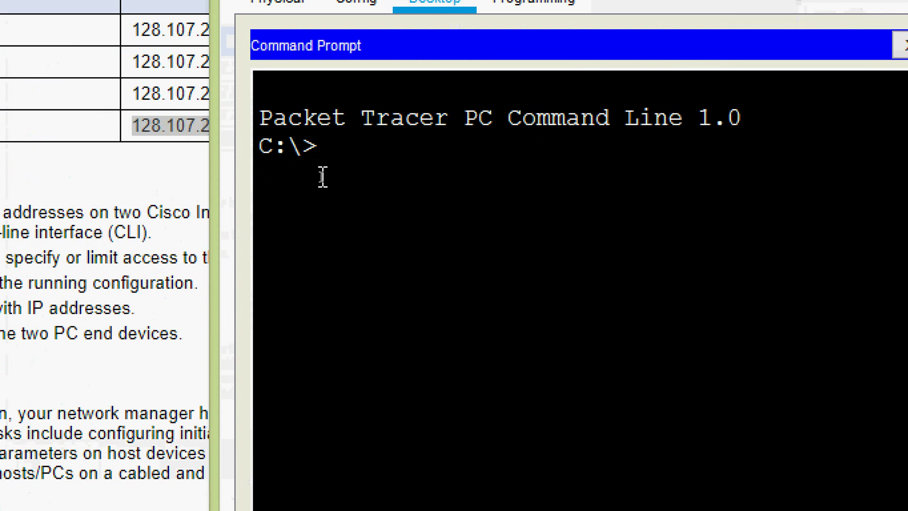
# Ping Student-2 at 128.107.20.30 from Student-1, widen the window to read the replies and close it.
pyautogui.write('ping')
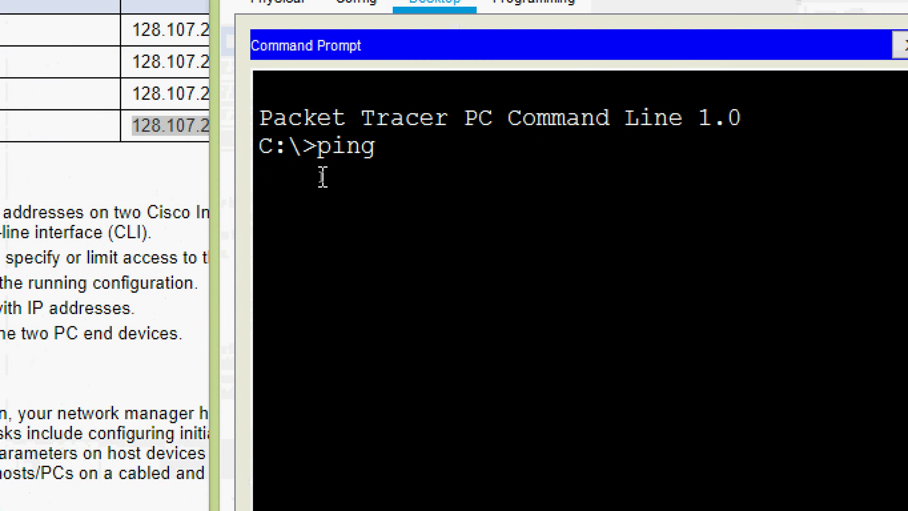
pyautogui.rightClick(380, 151)
pyautogui.click(421, 199)
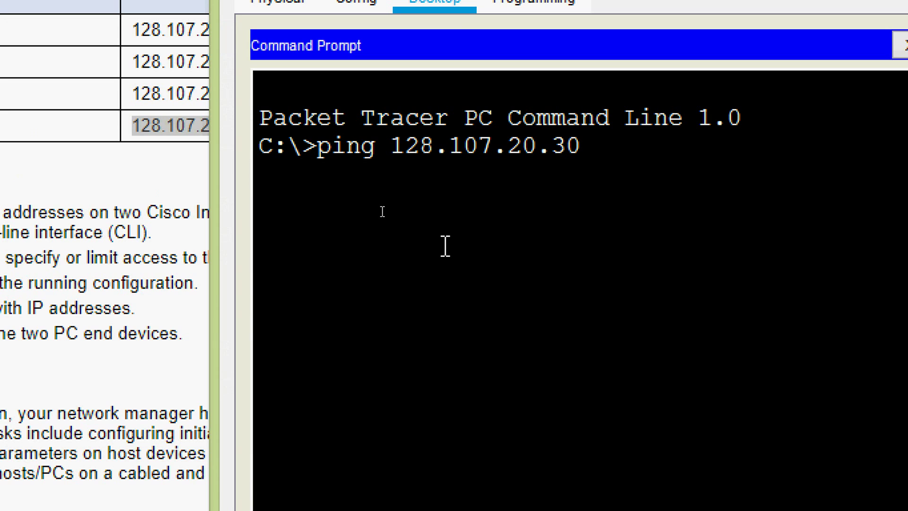
pyautogui.press('Return')
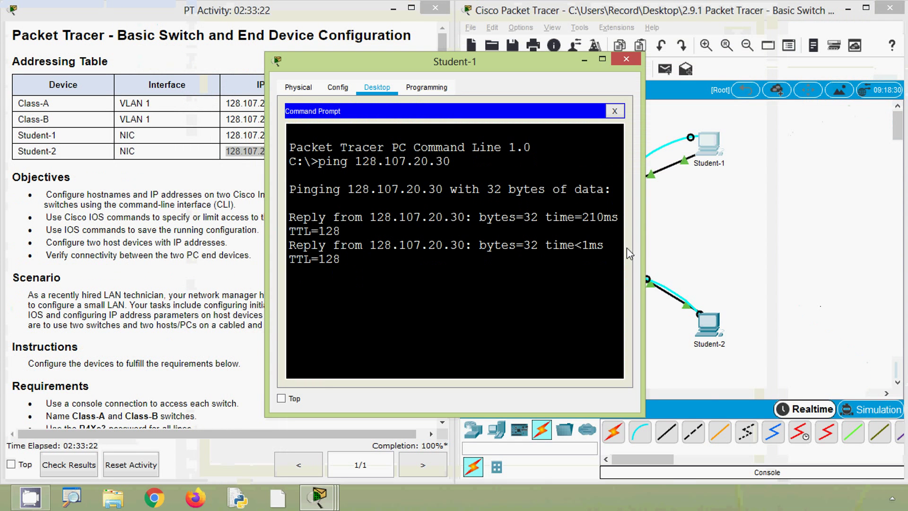
pyautogui.moveTo(647, 246); pyautogui.dragTo(789, 277)
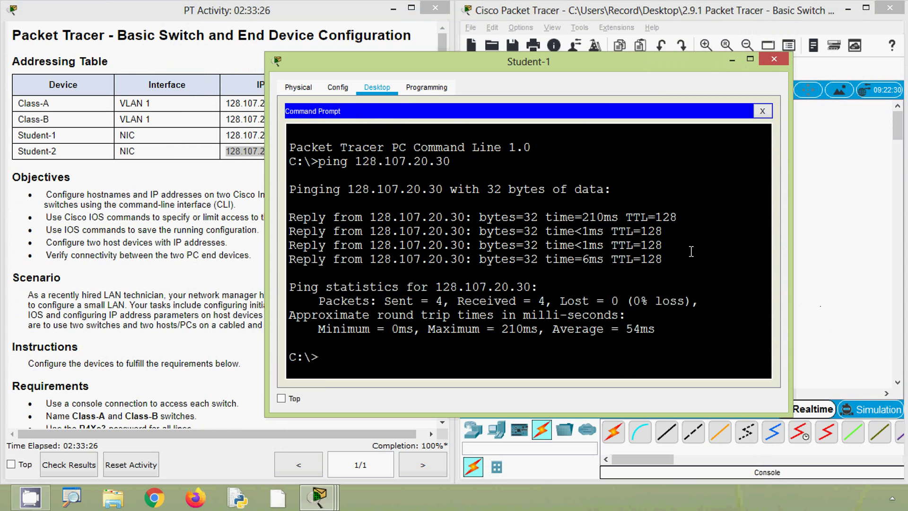
pyautogui.click(773, 59)
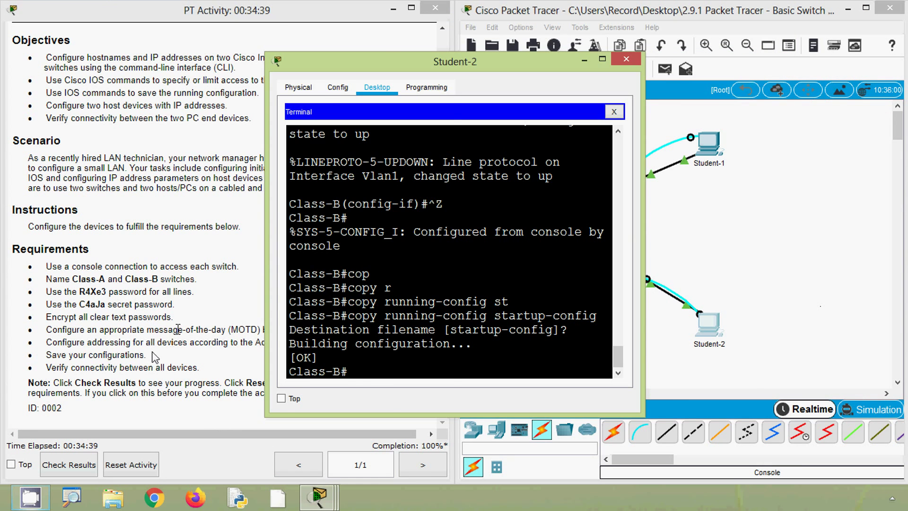
pyautogui.click(172, 341)
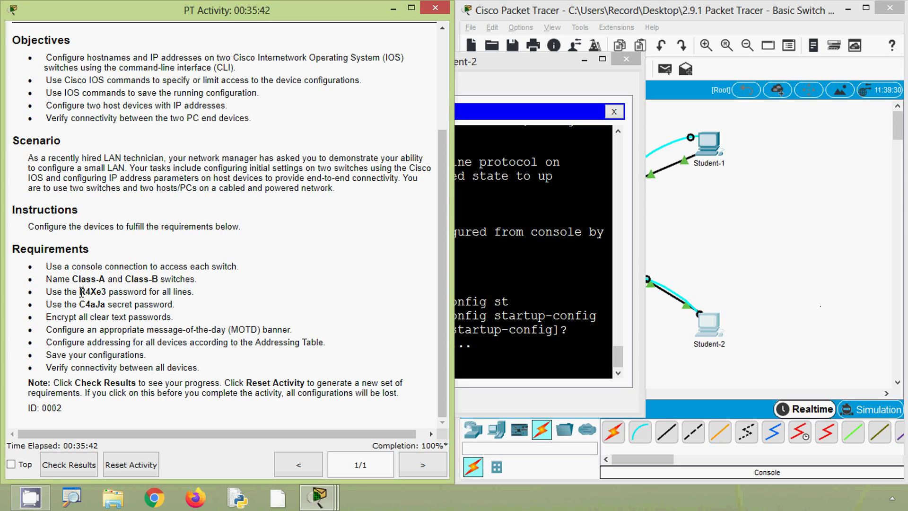
pyautogui.click(718, 254)
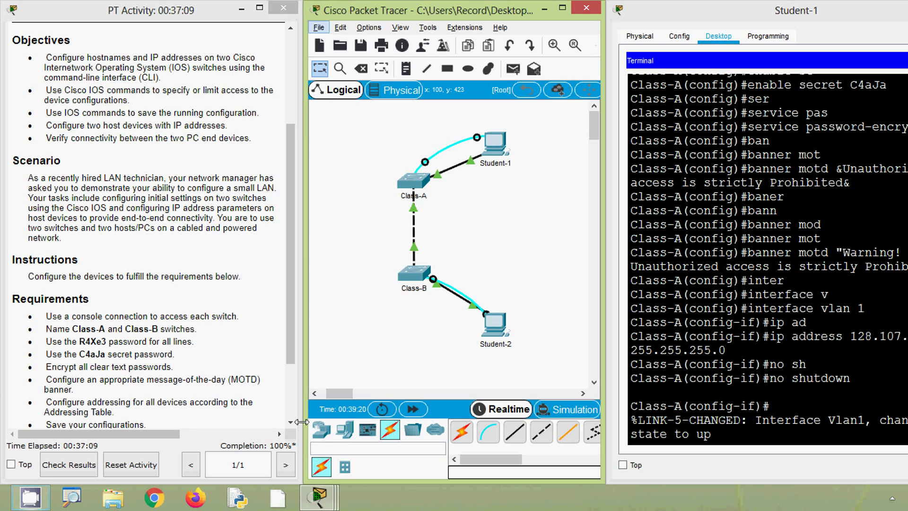
pyautogui.press('alt')
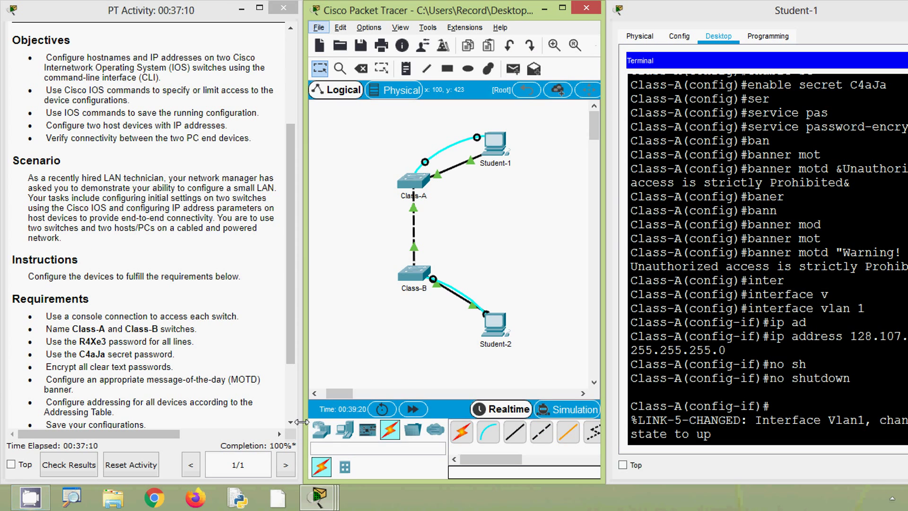